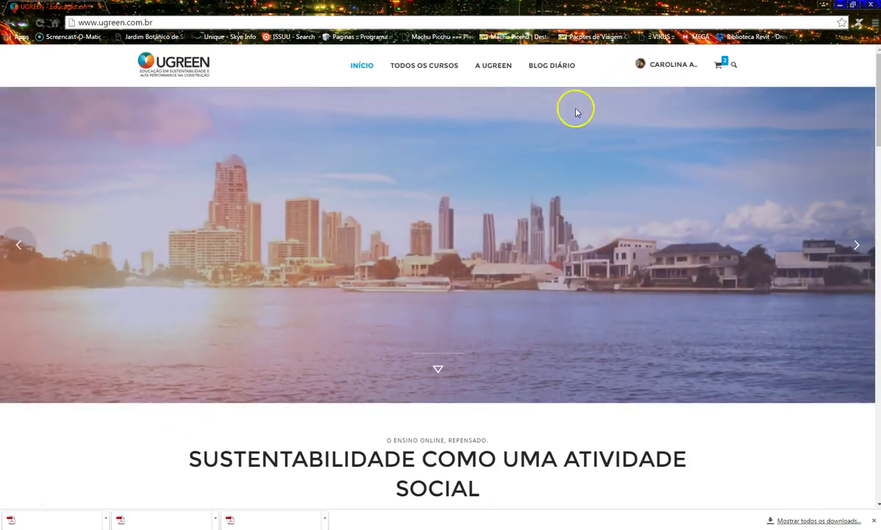
Open the BIM com Revit Architecture course page and examine its description and syllabus.
{"action": "mouse_move", "coordinate": [441, 72]}
{"action": "left_click", "coordinate": [442, 140]}
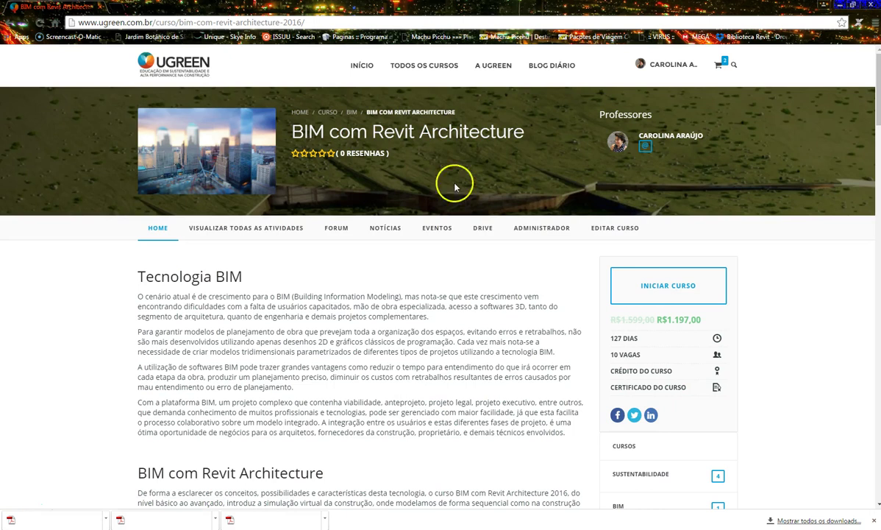
{"action": "scroll", "coordinate": [547, 267], "scroll_direction": "down", "scroll_amount": 2}
{"action": "scroll", "coordinate": [546, 270], "scroll_direction": "down", "scroll_amount": 5}
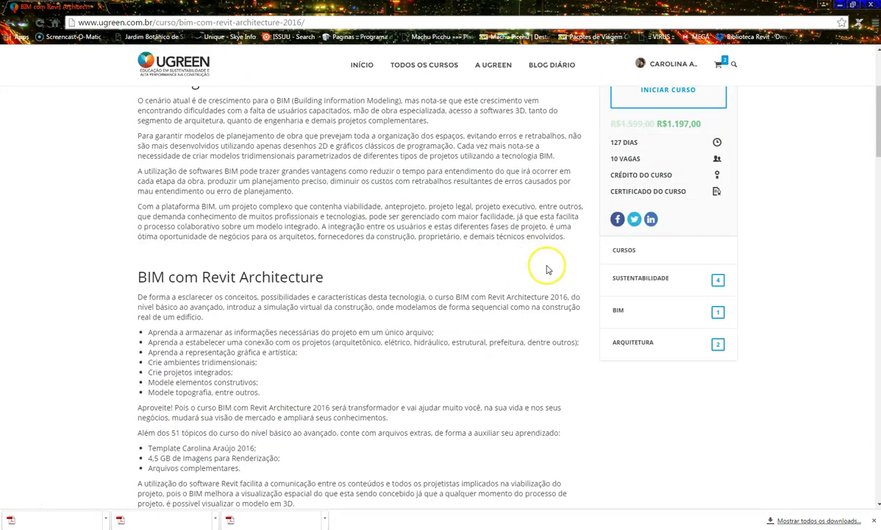
{"action": "scroll", "coordinate": [546, 270], "scroll_direction": "down", "scroll_amount": 14}
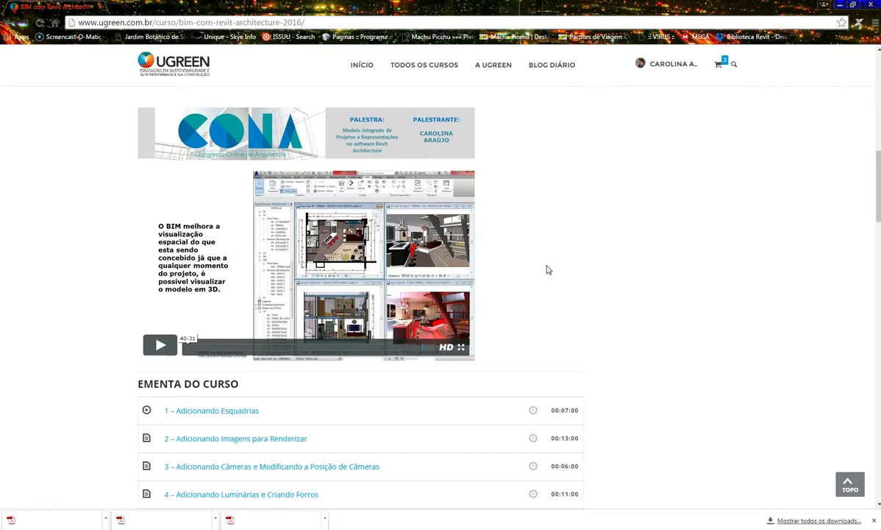
{"action": "scroll", "coordinate": [546, 270], "scroll_direction": "down", "scroll_amount": 3}
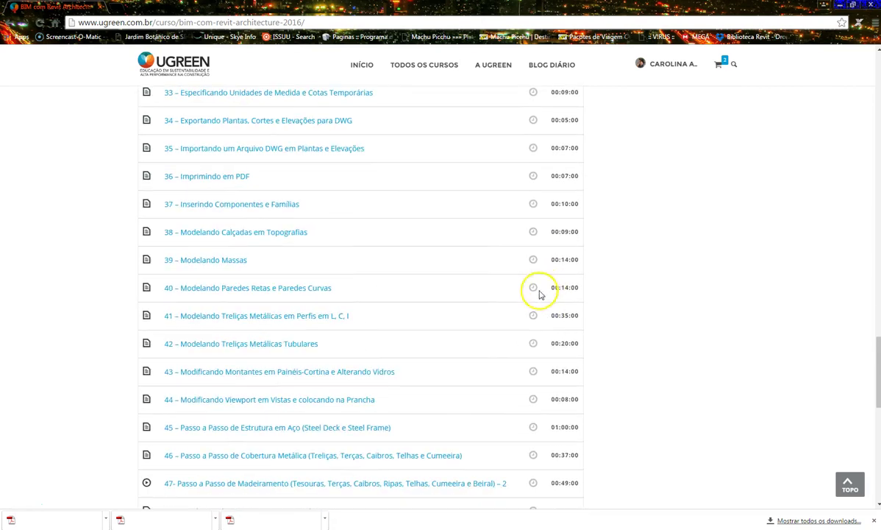
{"action": "scroll", "coordinate": [519, 382], "scroll_direction": "up", "scroll_amount": 14}
{"action": "scroll", "coordinate": [520, 380], "scroll_direction": "up", "scroll_amount": 7}
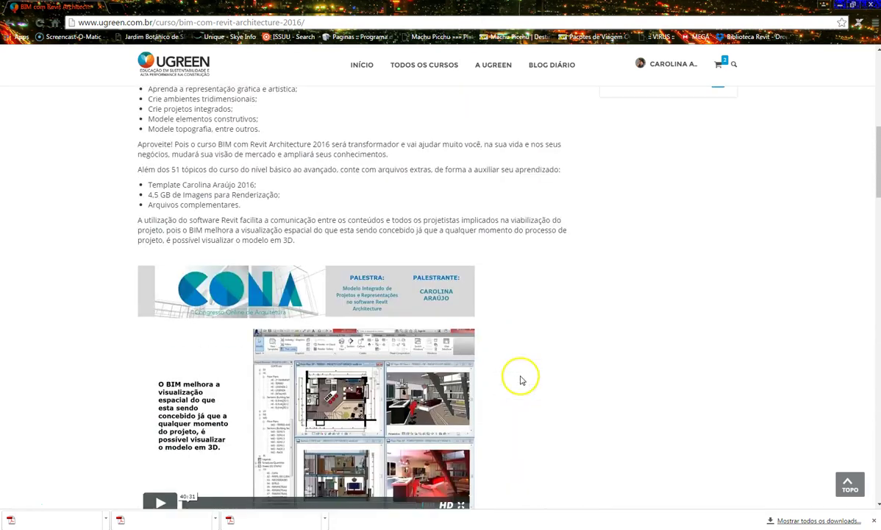
Switch to the UGREEN folder in Windows Explorer, open APOSTILA REVIT 2016.pdf and display its pages as Two-Up.
{"action": "key", "text": "alt+Tab"}
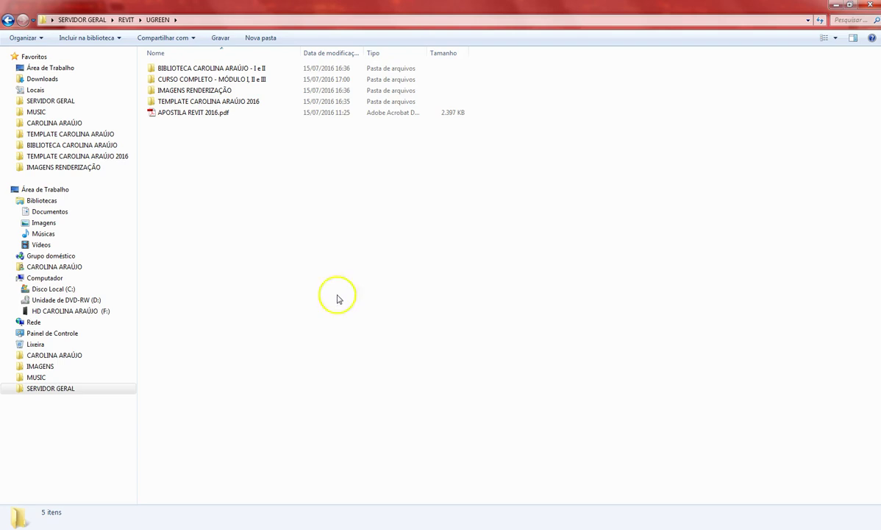
{"action": "left_click", "coordinate": [193, 114]}
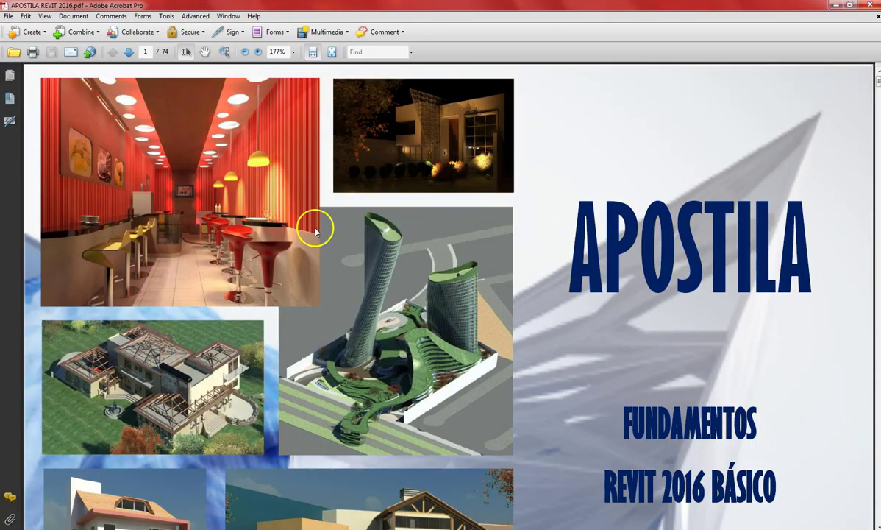
{"action": "left_click", "coordinate": [45, 16]}
{"action": "mouse_move", "coordinate": [73, 16]}
{"action": "mouse_move", "coordinate": [45, 16]}
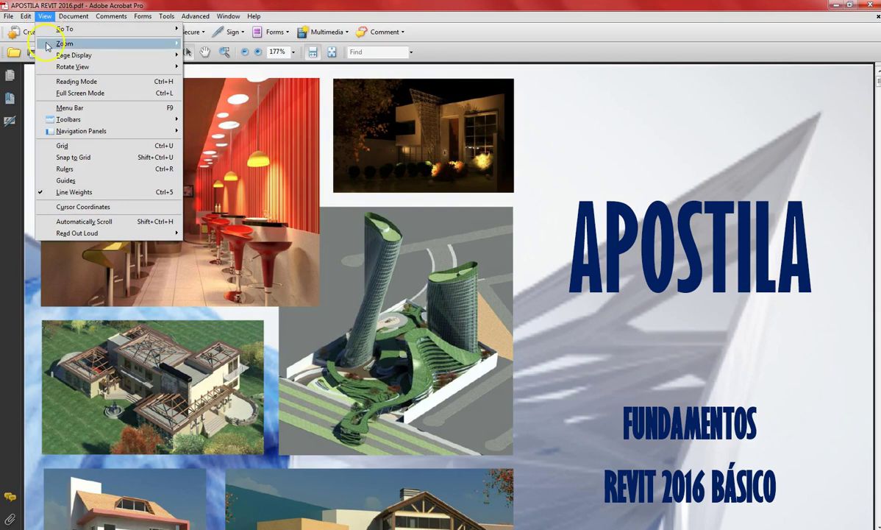
{"action": "mouse_move", "coordinate": [155, 55]}
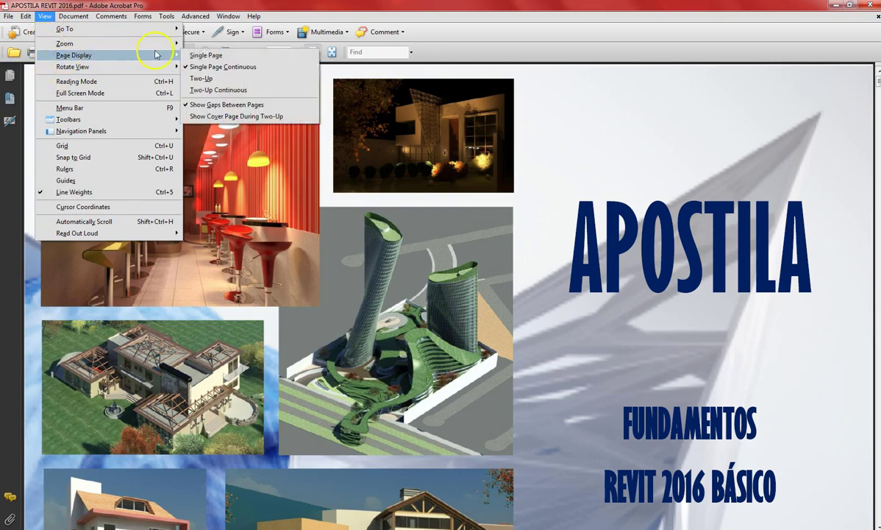
{"action": "left_click", "coordinate": [200, 79]}
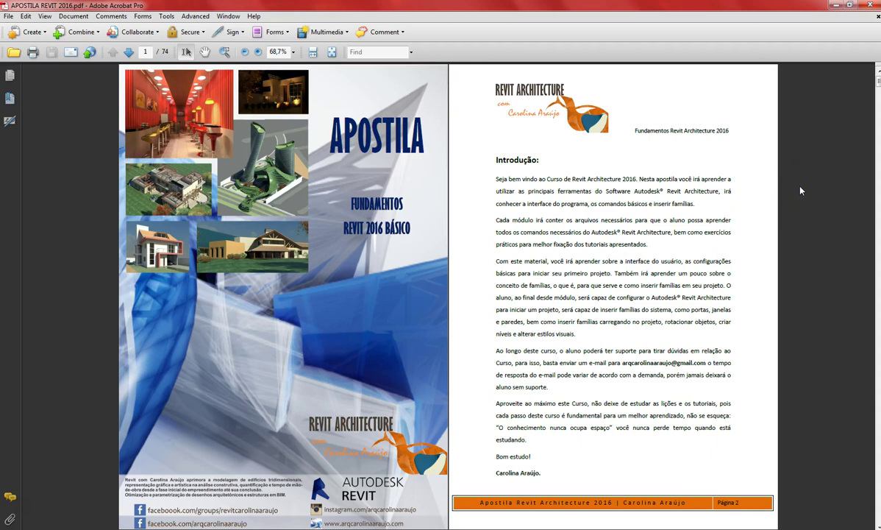
Look through the Revit 2016 handout's chapters up to its last page and close the document.
{"action": "scroll", "coordinate": [801, 191], "scroll_direction": "down", "scroll_amount": 4}
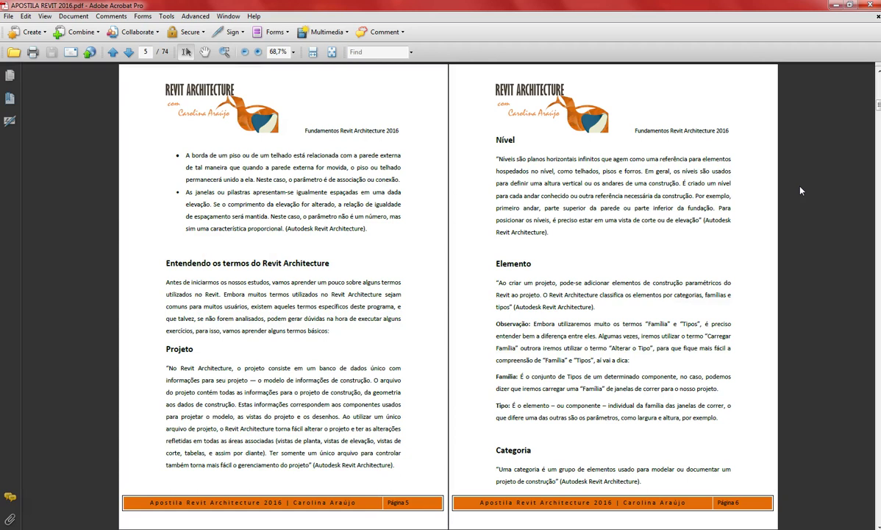
{"action": "scroll", "coordinate": [801, 191], "scroll_direction": "down", "scroll_amount": 2}
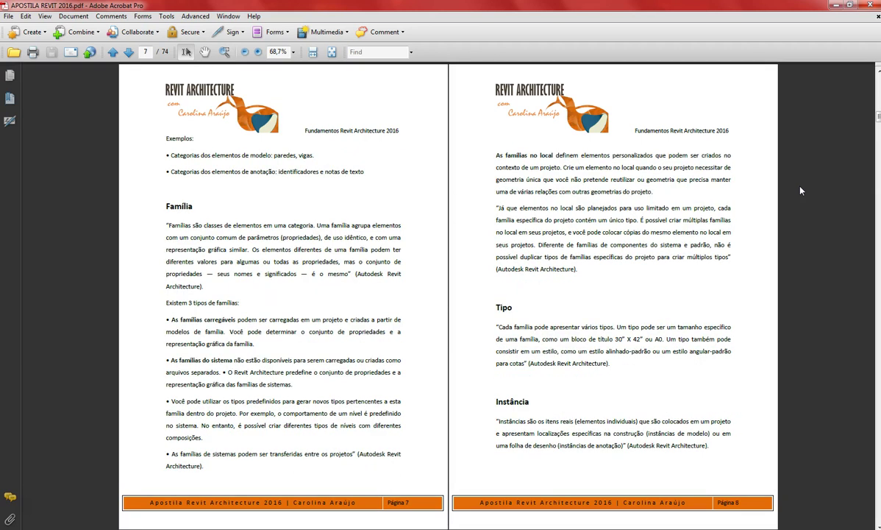
{"action": "scroll", "coordinate": [801, 191], "scroll_direction": "down", "scroll_amount": 2}
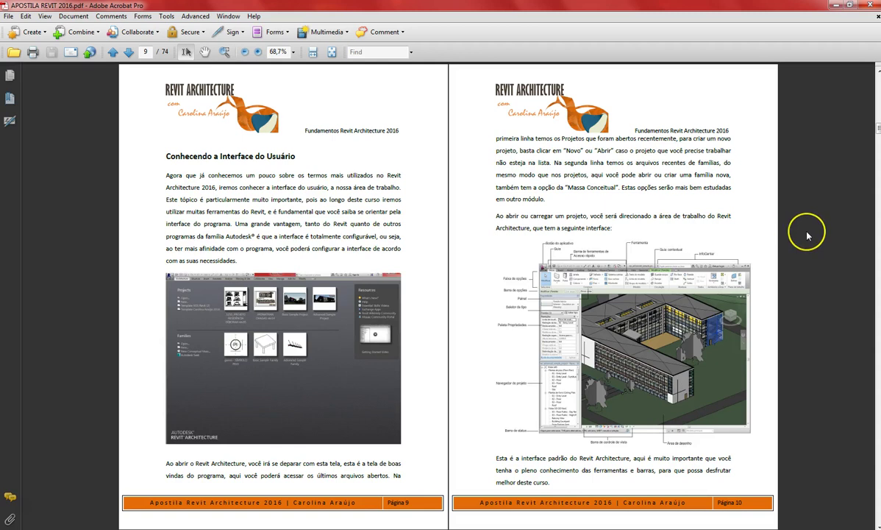
{"action": "scroll", "coordinate": [754, 234], "scroll_direction": "down", "scroll_amount": 4}
{"action": "scroll", "coordinate": [807, 235], "scroll_direction": "down", "scroll_amount": 6}
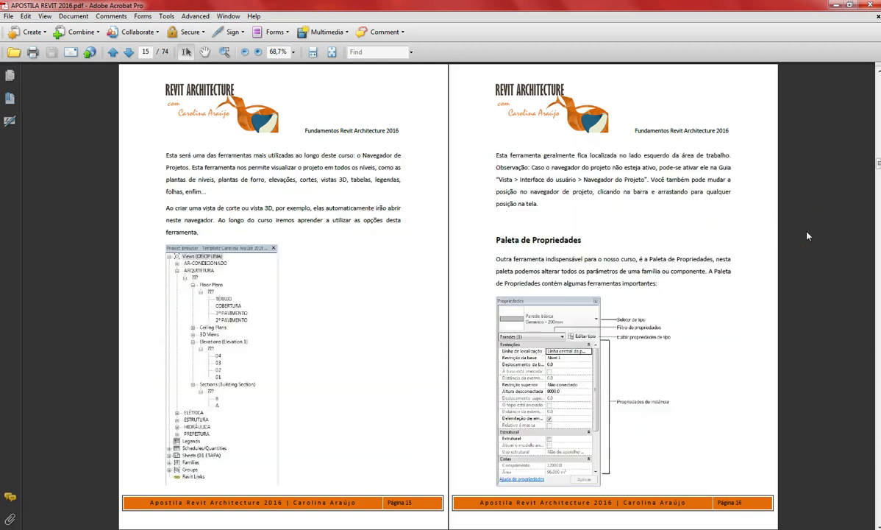
{"action": "scroll", "coordinate": [807, 235], "scroll_direction": "down", "scroll_amount": 6}
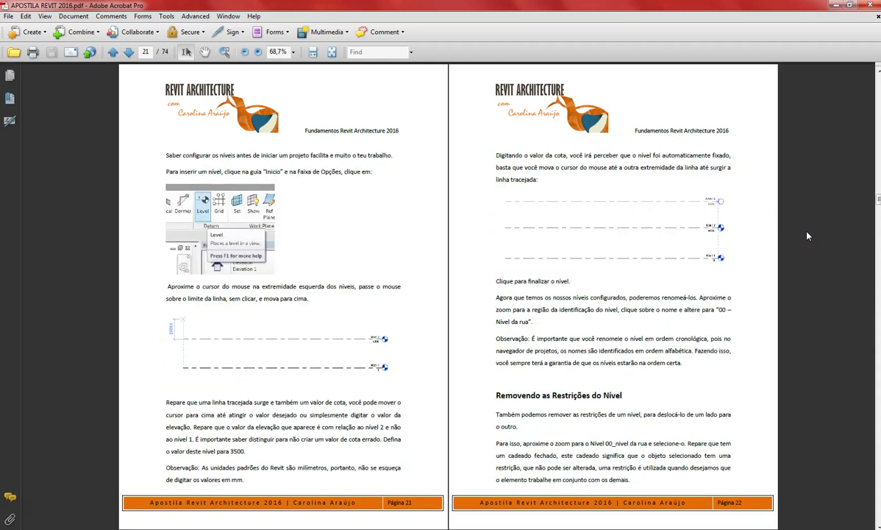
{"action": "scroll", "coordinate": [807, 235], "scroll_direction": "down", "scroll_amount": 8}
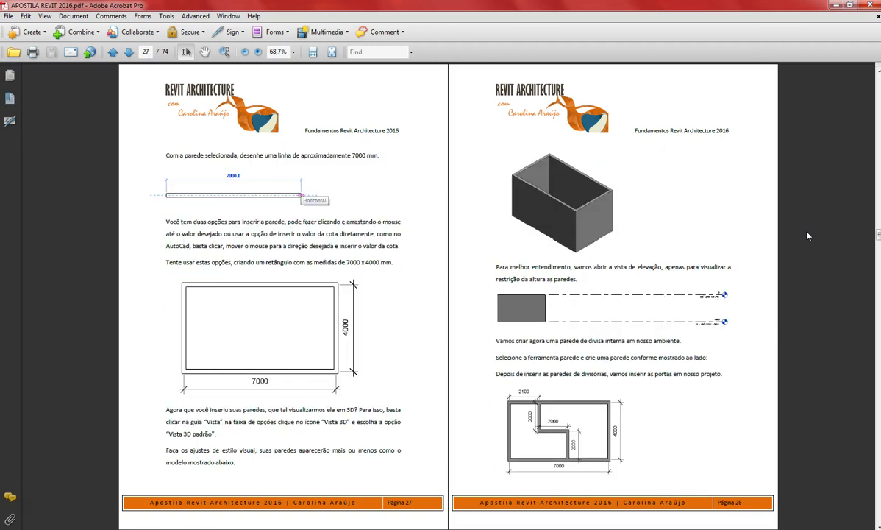
{"action": "scroll", "coordinate": [807, 235], "scroll_direction": "down", "scroll_amount": 8}
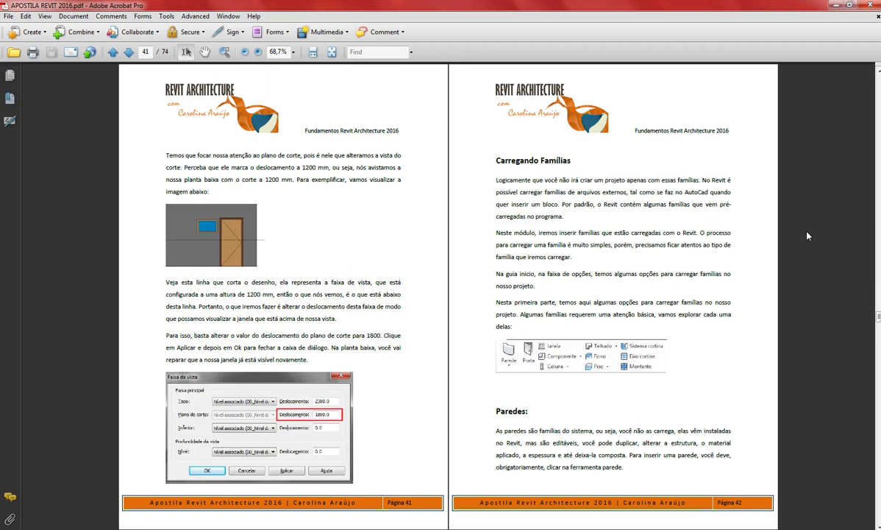
{"action": "scroll", "coordinate": [807, 235], "scroll_direction": "down", "scroll_amount": 2}
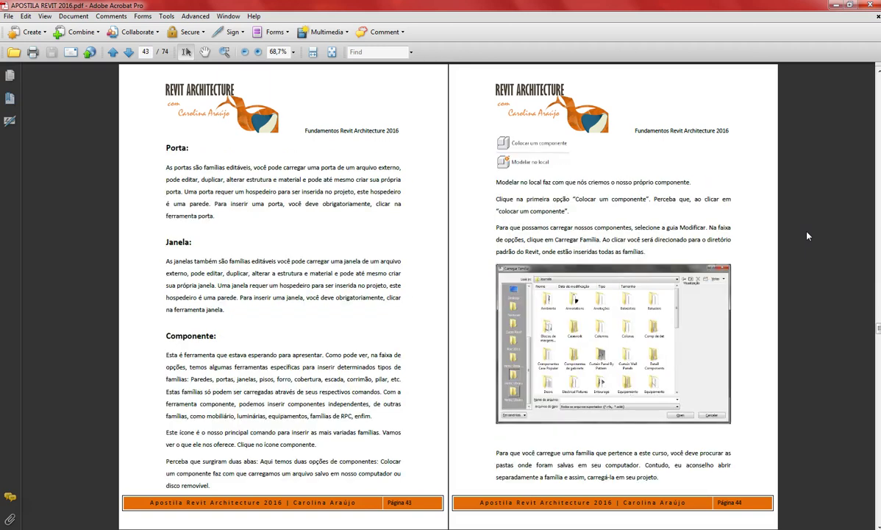
{"action": "scroll", "coordinate": [807, 236], "scroll_direction": "down", "scroll_amount": 8}
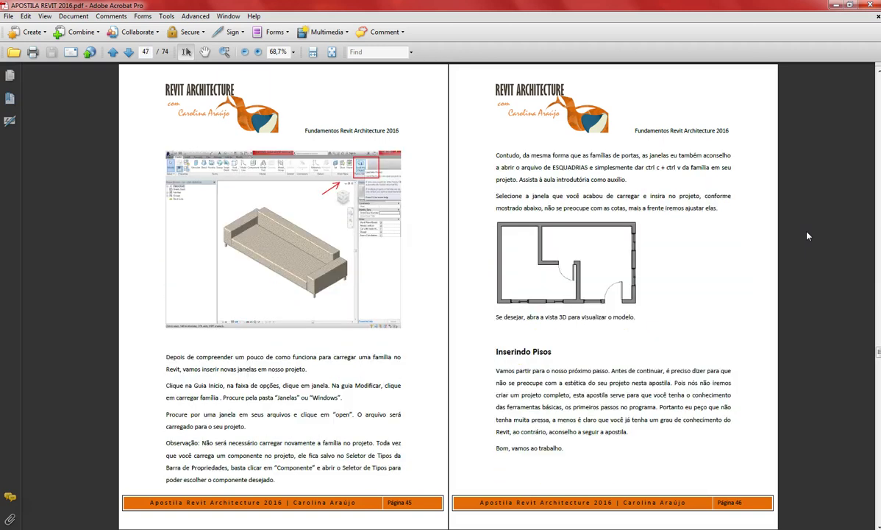
{"action": "scroll", "coordinate": [807, 236], "scroll_direction": "down", "scroll_amount": 6}
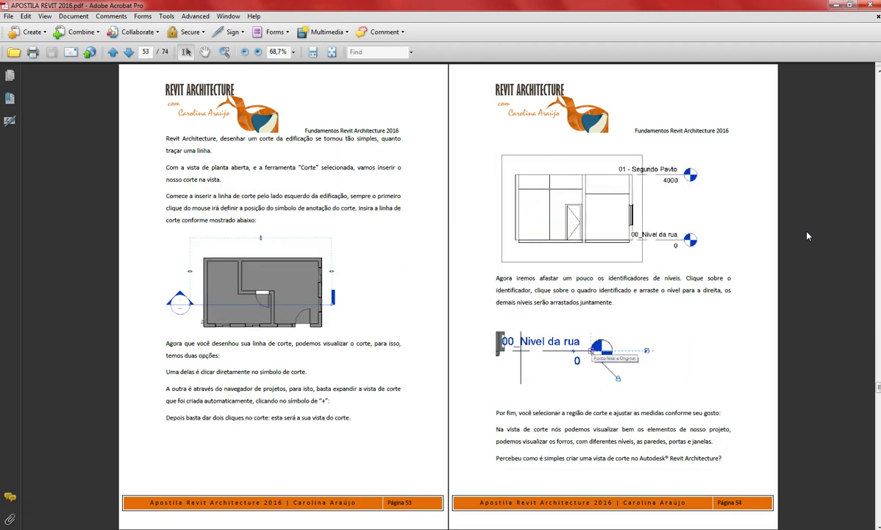
{"action": "scroll", "coordinate": [807, 235], "scroll_direction": "down", "scroll_amount": 4}
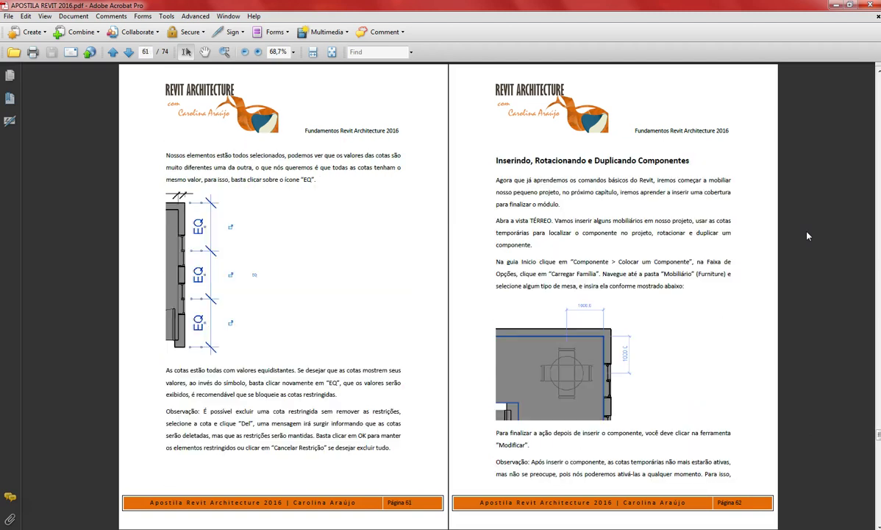
{"action": "scroll", "coordinate": [807, 235], "scroll_direction": "down", "scroll_amount": 4}
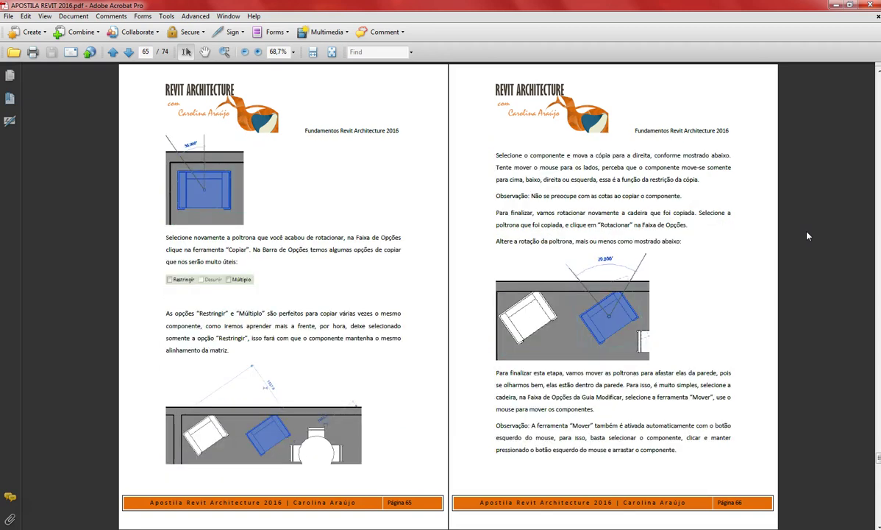
{"action": "scroll", "coordinate": [807, 235], "scroll_direction": "down", "scroll_amount": 2}
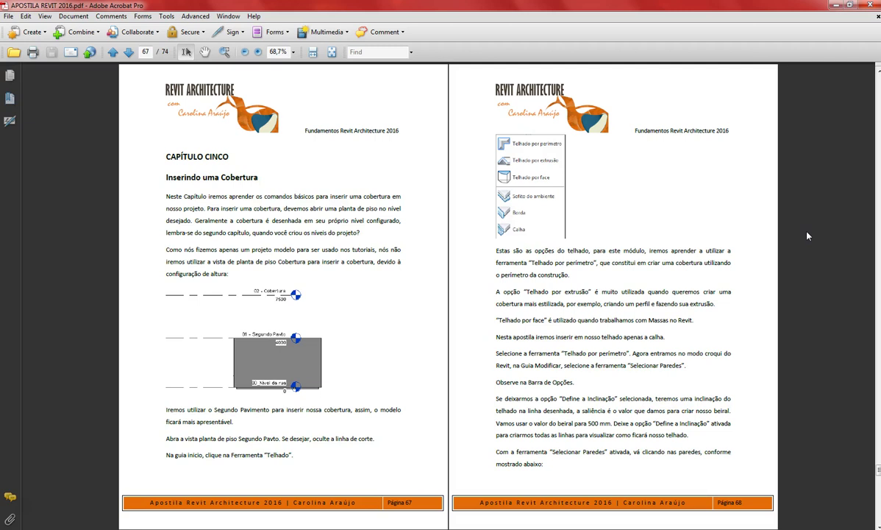
{"action": "scroll", "coordinate": [807, 235], "scroll_direction": "down", "scroll_amount": 6}
{"action": "scroll", "coordinate": [807, 235], "scroll_direction": "down", "scroll_amount": 1}
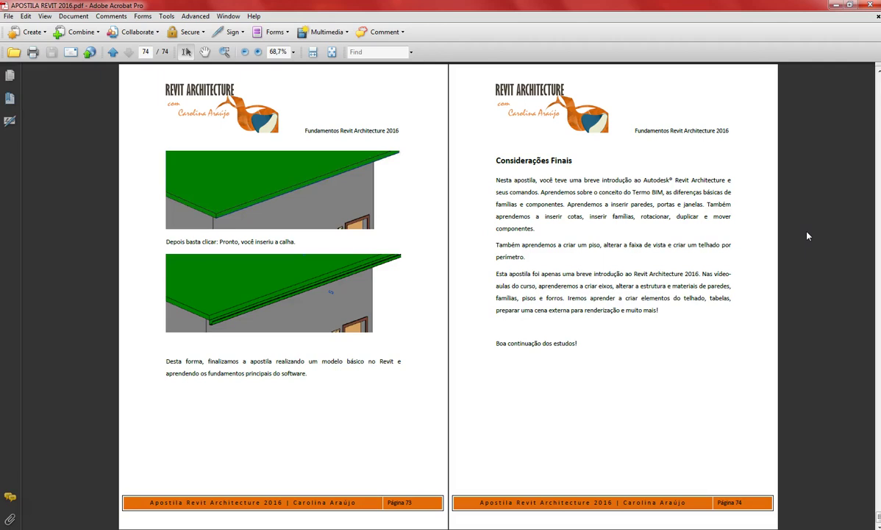
{"action": "left_click", "coordinate": [871, 5]}
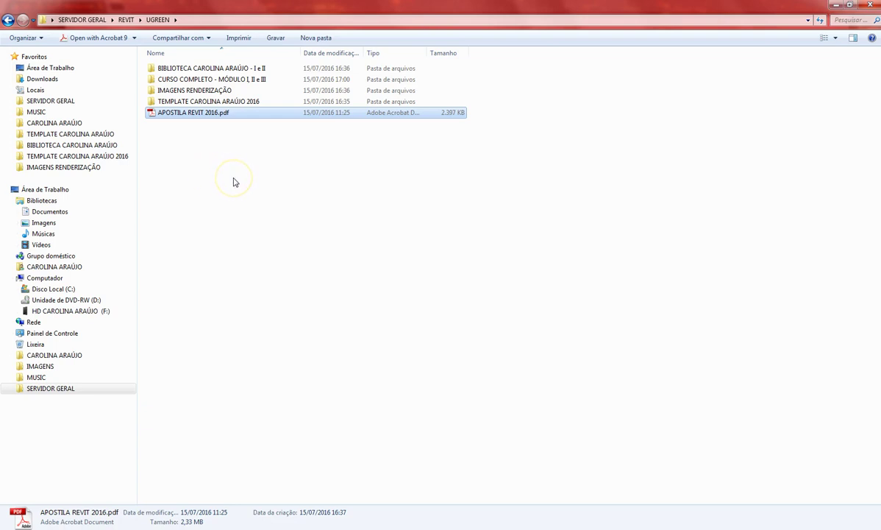
{"action": "left_click", "coordinate": [295, 249]}
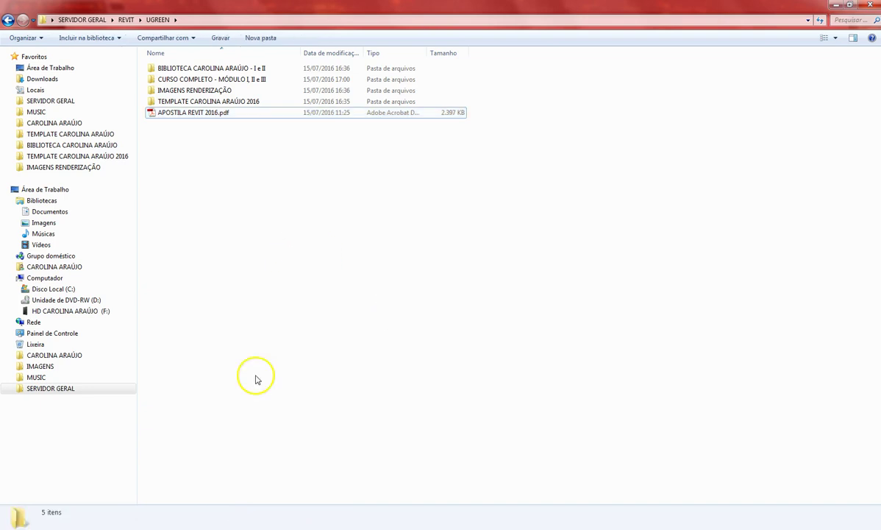
{"action": "left_click", "coordinate": [351, 514]}
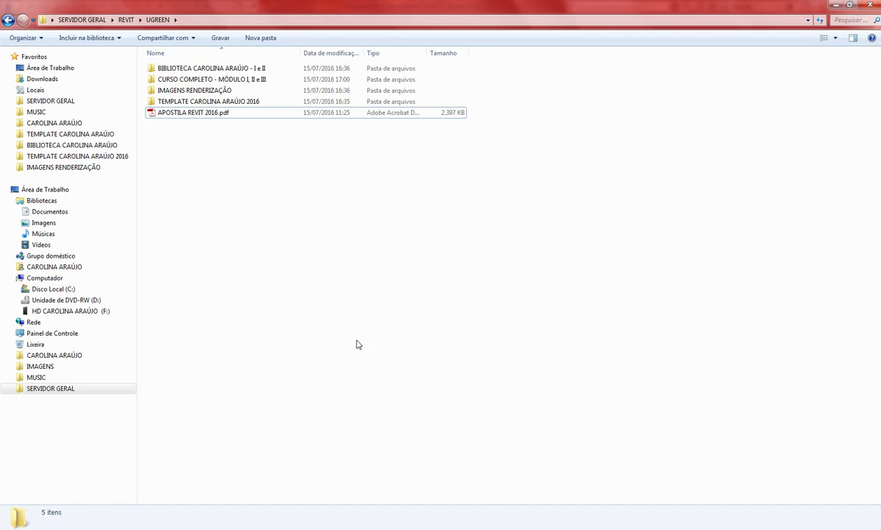
{"action": "left_click", "coordinate": [338, 518]}
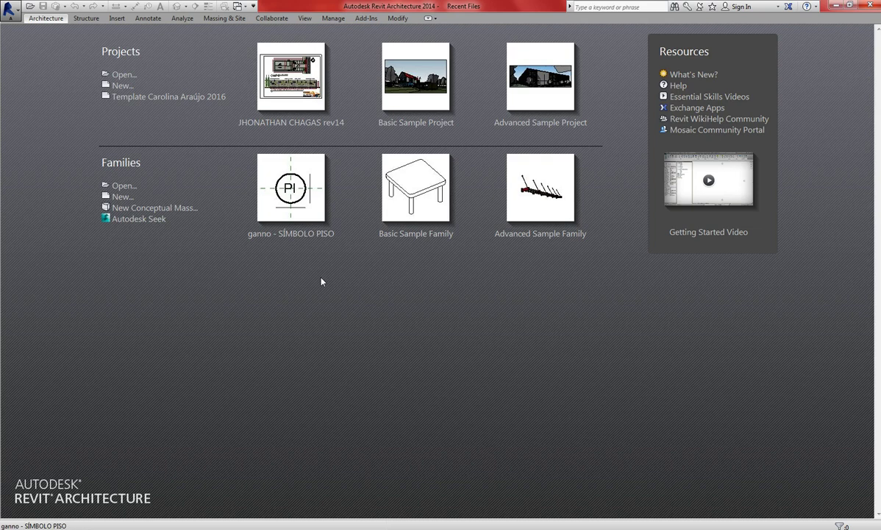
{"action": "left_click", "coordinate": [416, 528]}
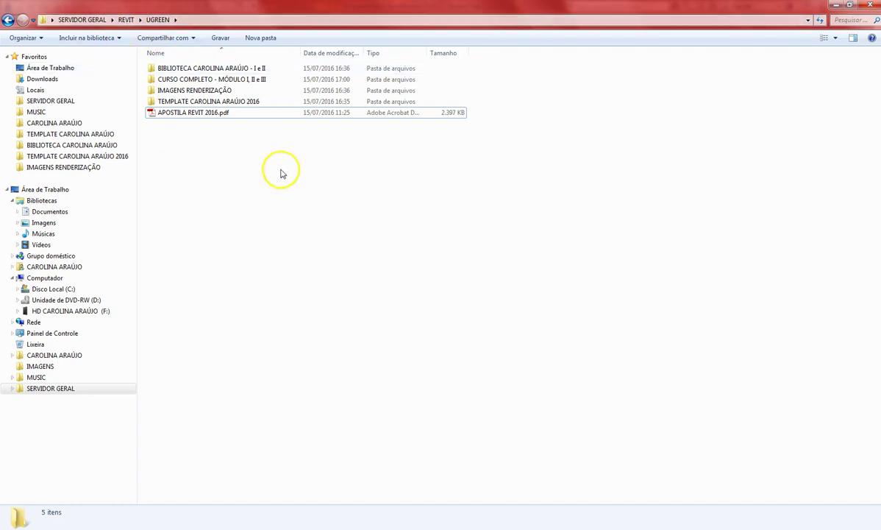
{"action": "left_click", "coordinate": [340, 272]}
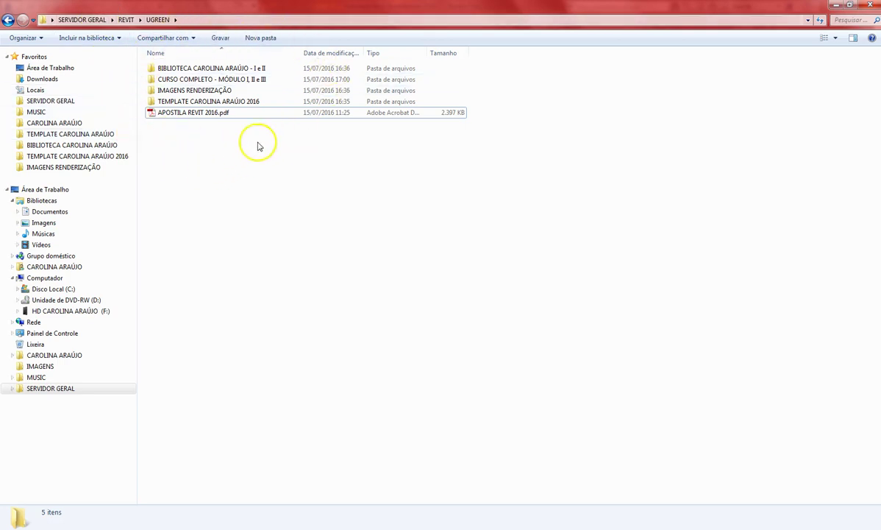
{"action": "left_click", "coordinate": [157, 139]}
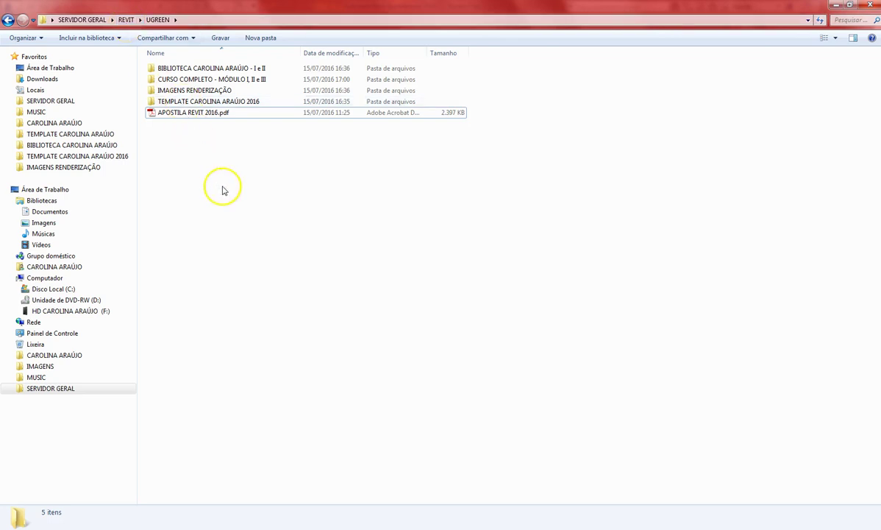
Switch to Autodesk Revit Architecture 2014 and open the File Locations settings in the program options.
{"action": "mouse_move", "coordinate": [340, 523]}
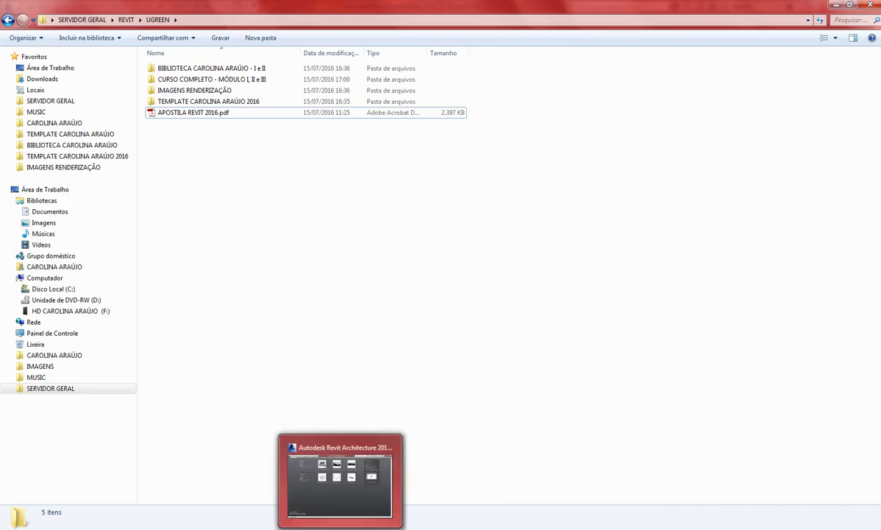
{"action": "left_click", "coordinate": [340, 416]}
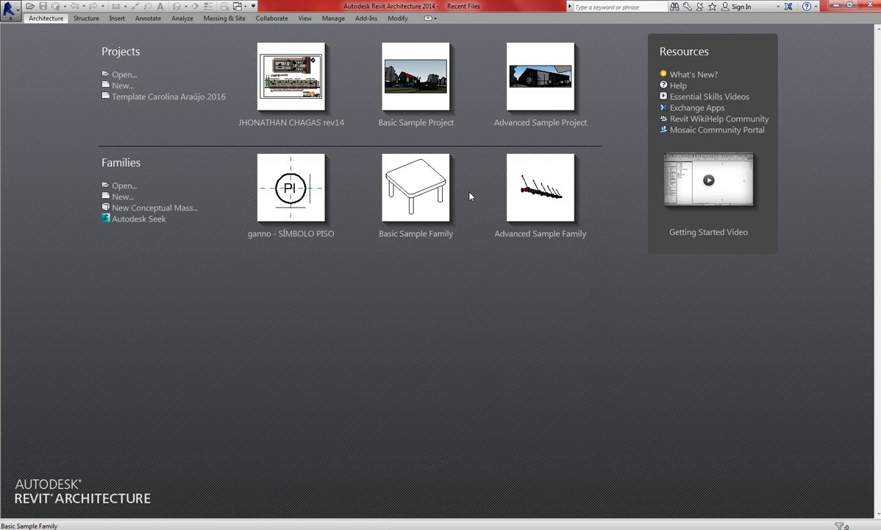
{"action": "left_click", "coordinate": [478, 208]}
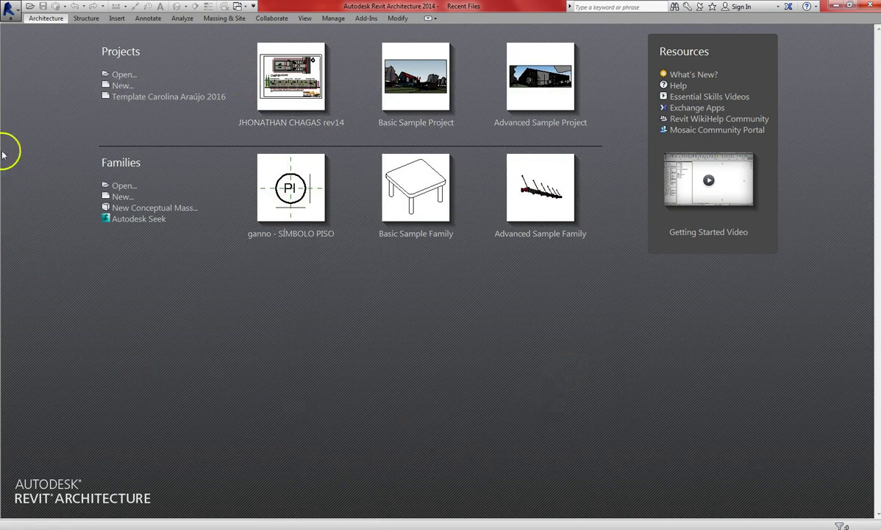
{"action": "left_click", "coordinate": [9, 11]}
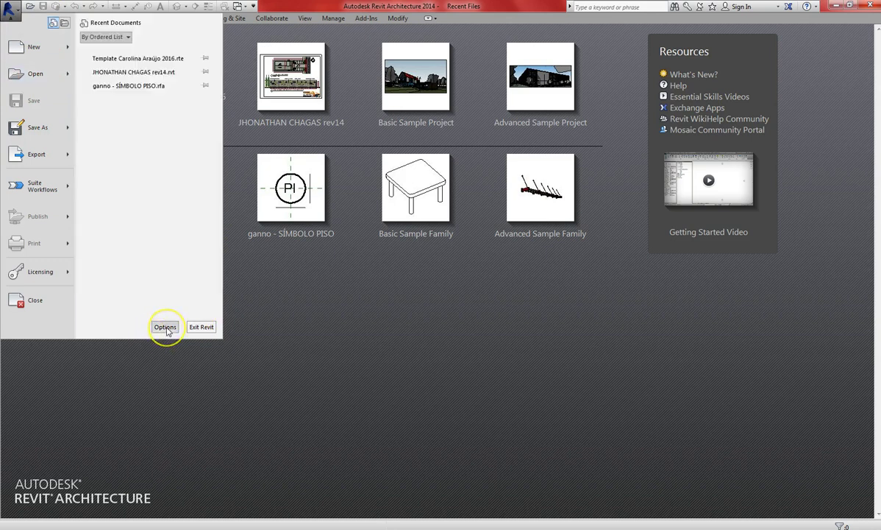
{"action": "left_click", "coordinate": [166, 328]}
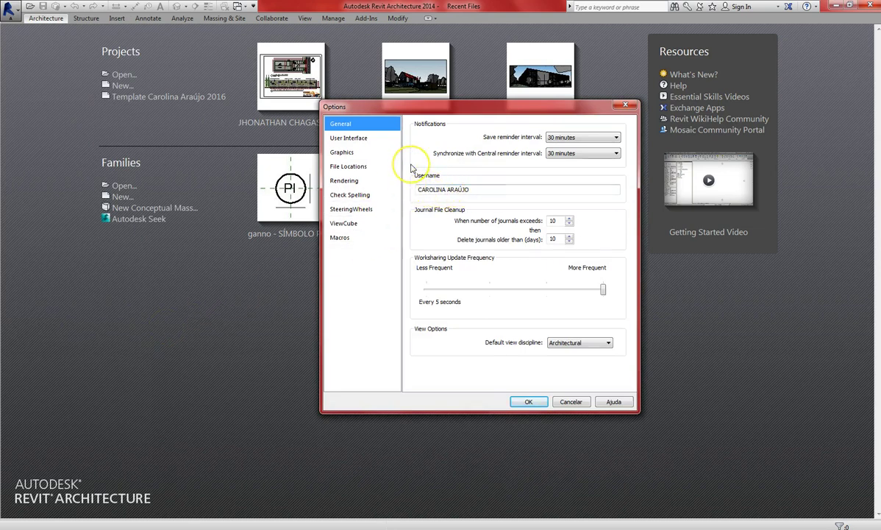
{"action": "left_click", "coordinate": [348, 170]}
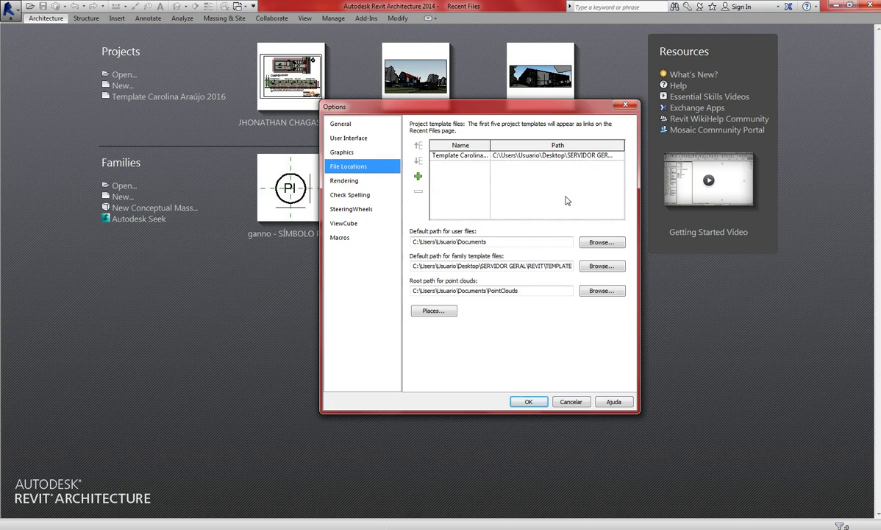
Set the project template path to the 2016 .rte template file in the TEMPLATE 2016 folder.
{"action": "left_click", "coordinate": [498, 157]}
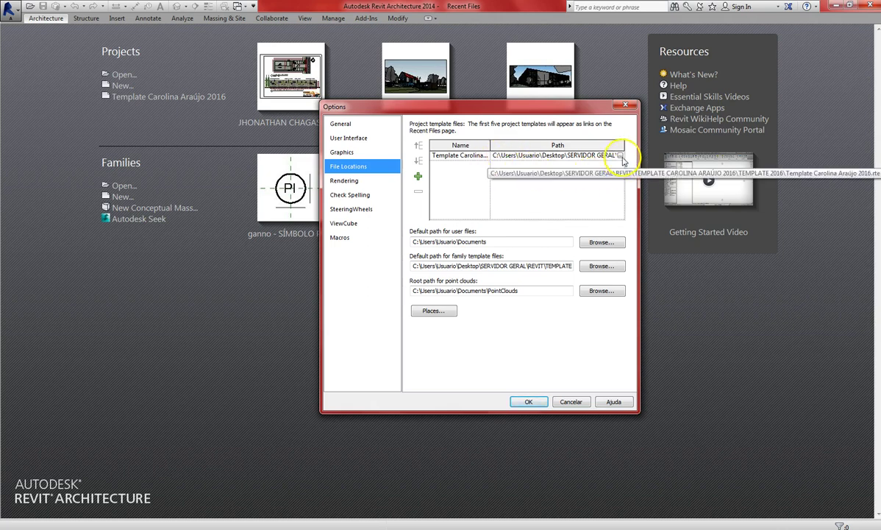
{"action": "left_click", "coordinate": [620, 158]}
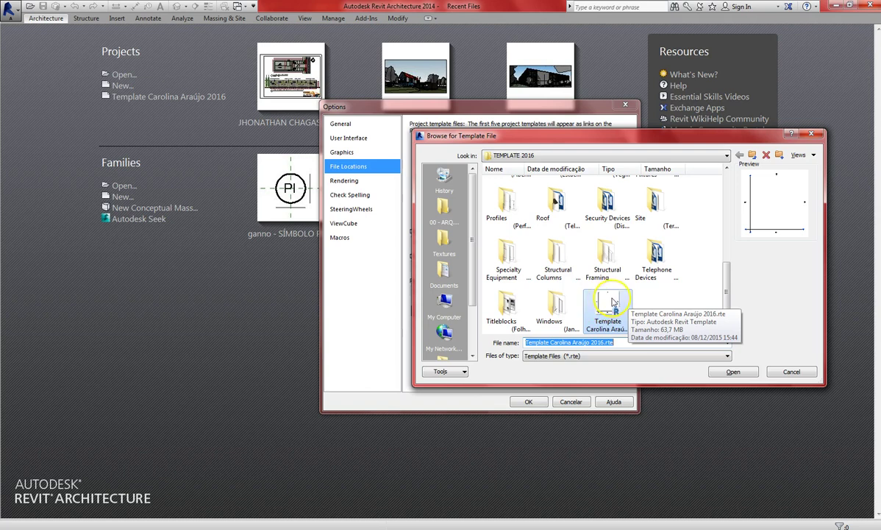
{"action": "left_click", "coordinate": [511, 155]}
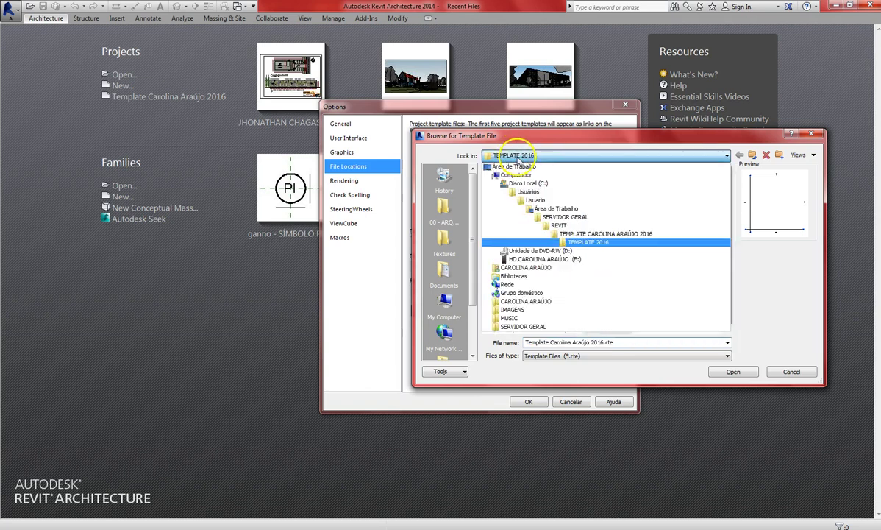
{"action": "left_click", "coordinate": [590, 242]}
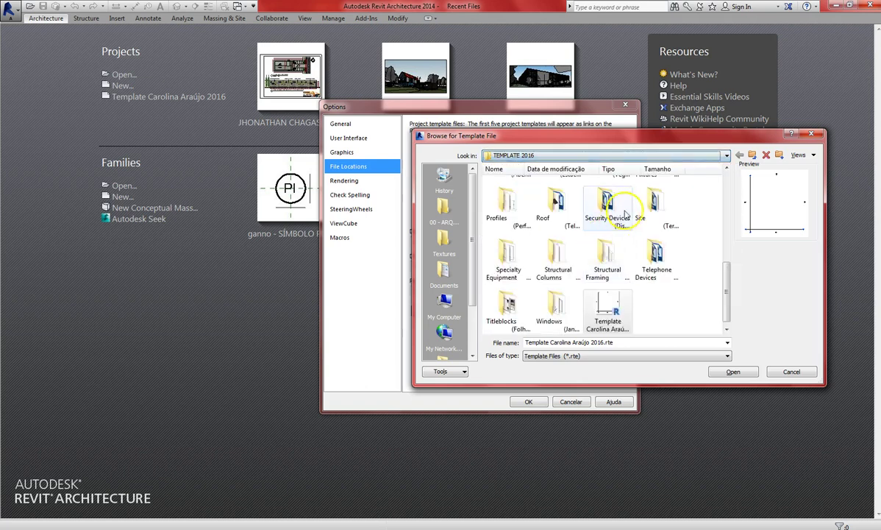
{"action": "left_click", "coordinate": [739, 372]}
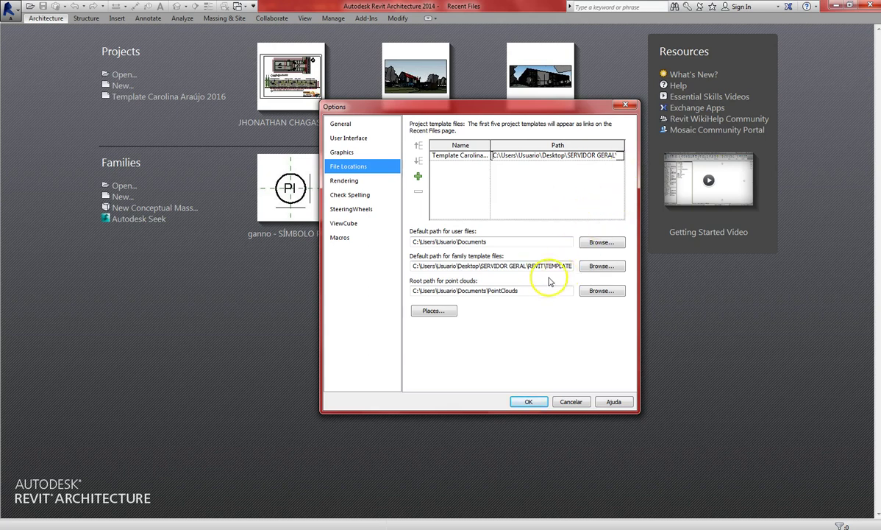
Compare the full default family template path with the project template path and accept the program options.
{"action": "left_click", "coordinate": [425, 267]}
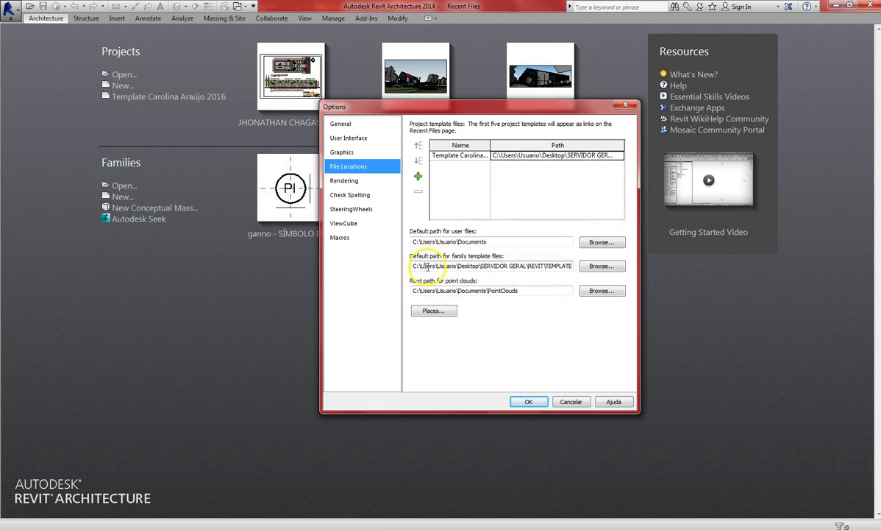
{"action": "left_click_drag", "start_coordinate": [413, 266], "coordinate": [581, 266]}
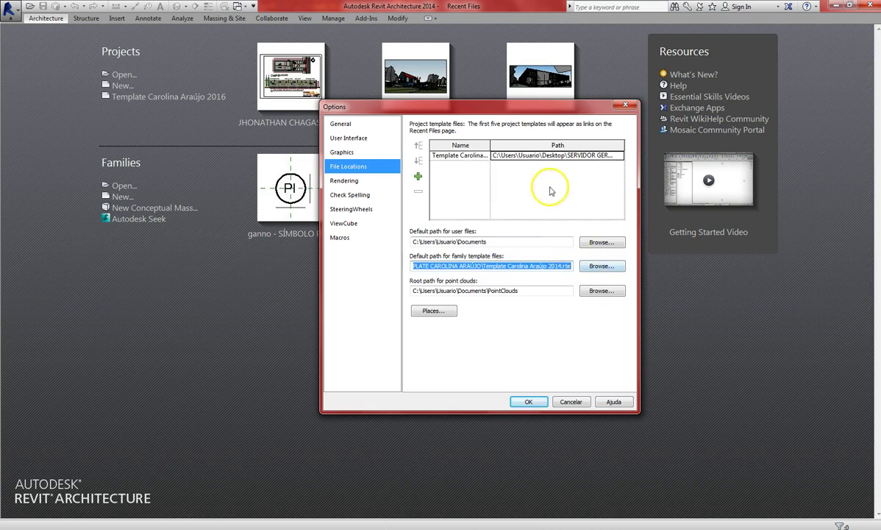
{"action": "left_click", "coordinate": [543, 156]}
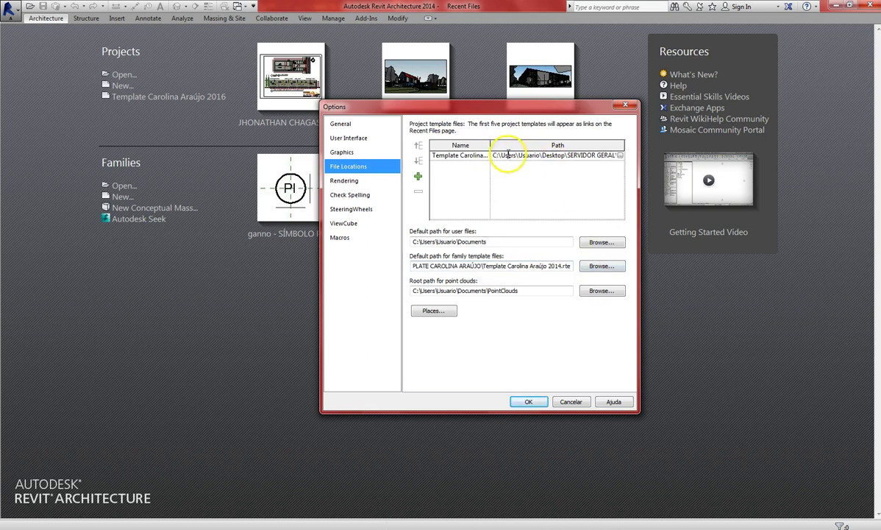
{"action": "left_click_drag", "start_coordinate": [493, 156], "coordinate": [625, 157]}
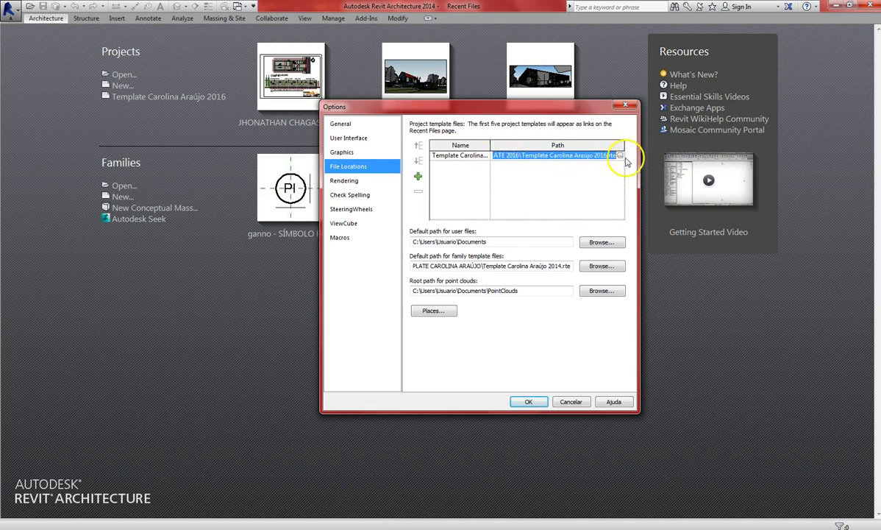
{"action": "left_click", "coordinate": [418, 268]}
{"action": "left_click_drag", "start_coordinate": [416, 269], "coordinate": [552, 265]}
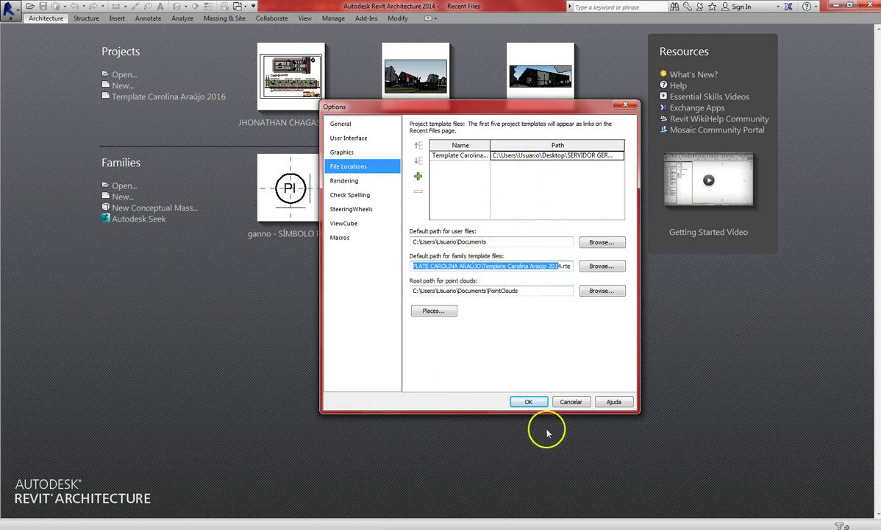
{"action": "left_click", "coordinate": [528, 401]}
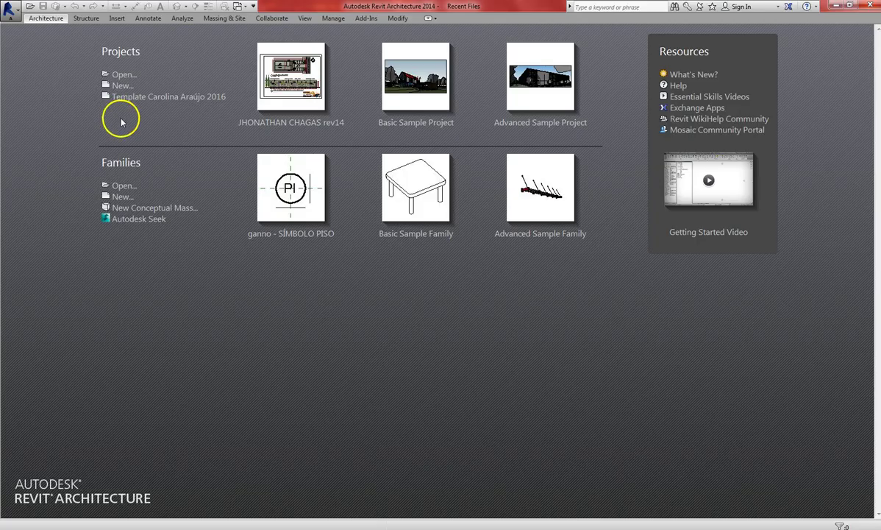
Switch to Windows Explorer and open the 05 - MADEIRAS folder inside IMAGENS RENDERIZAÇÃO to view its textures.
{"action": "left_click", "coordinate": [316, 529]}
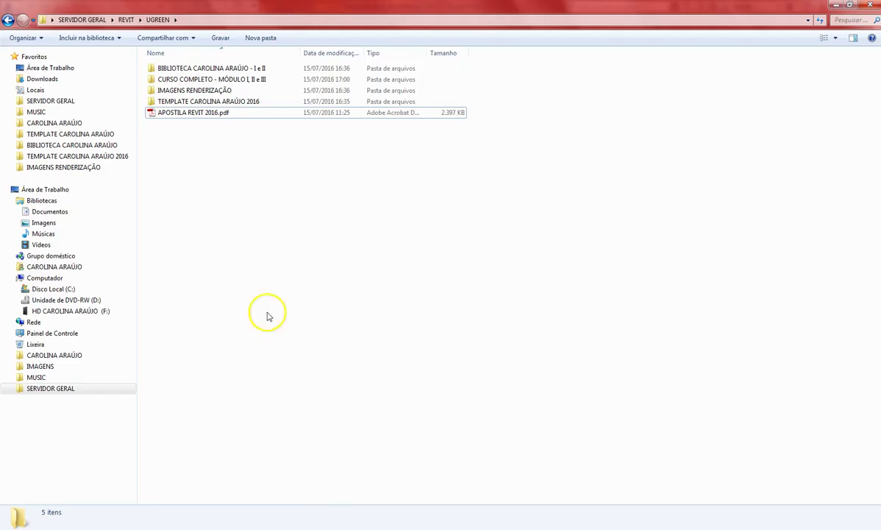
{"action": "double_click", "coordinate": [188, 90]}
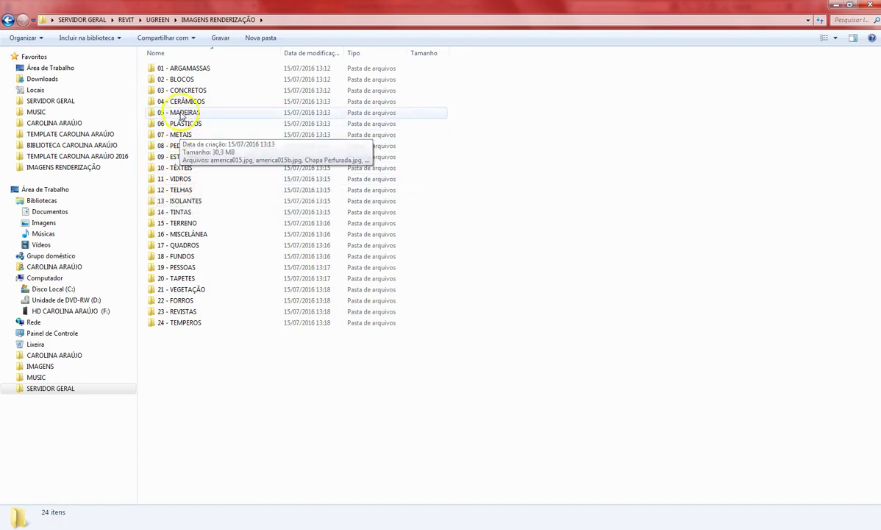
{"action": "double_click", "coordinate": [183, 112]}
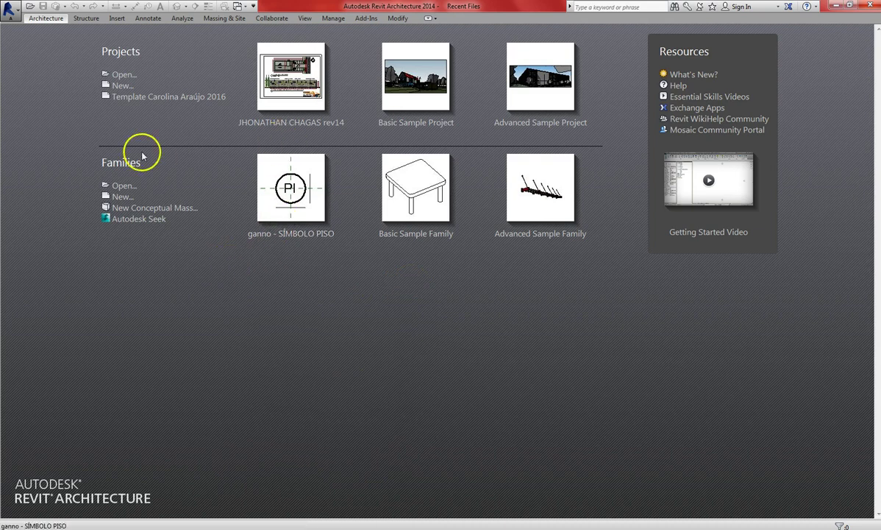
Switch back to Revit and open the Rendering settings in the program options.
{"action": "left_click", "coordinate": [5, 9]}
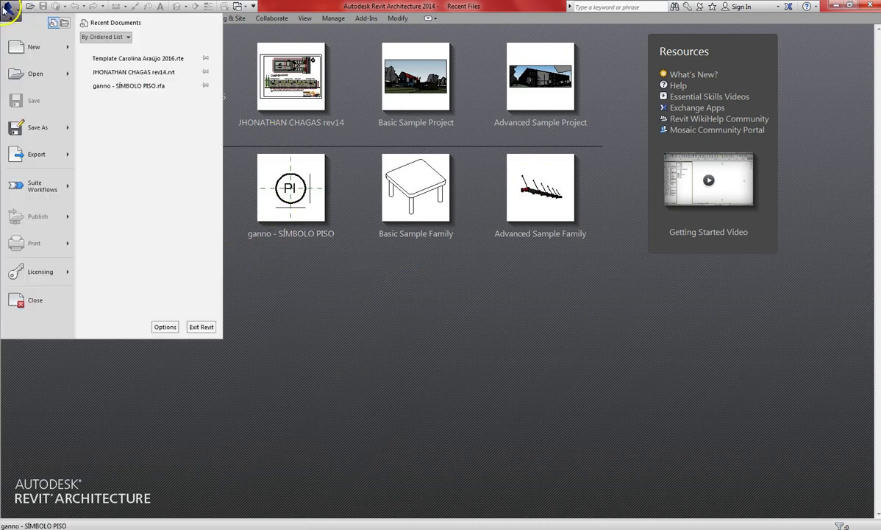
{"action": "left_click", "coordinate": [171, 328]}
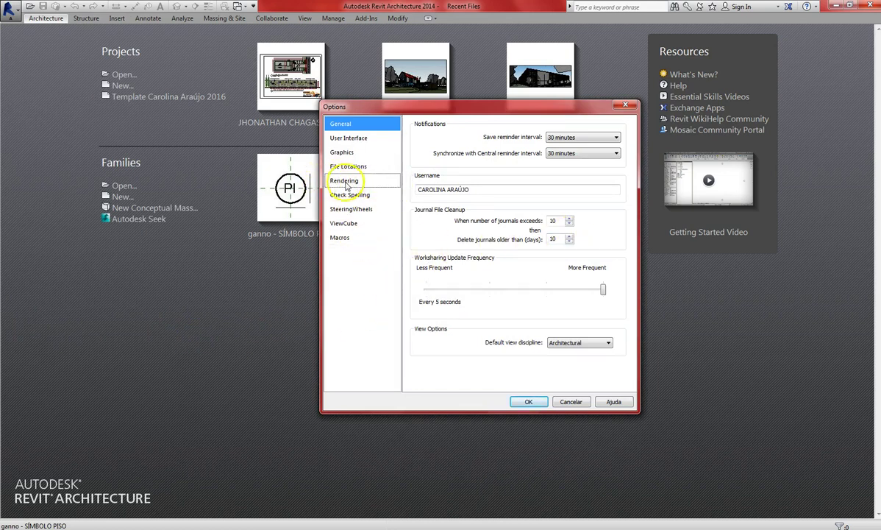
{"action": "left_click", "coordinate": [345, 182]}
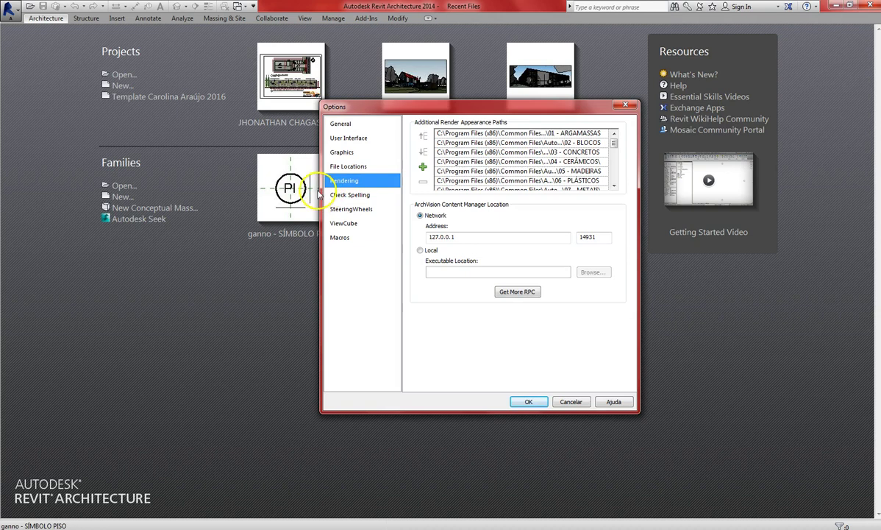
Review the additional render appearance paths and add a blank entry at the end of the list.
{"action": "mouse_move", "coordinate": [614, 142]}
{"action": "left_mouse_down"}
{"action": "mouse_move", "coordinate": [615, 171]}
{"action": "mouse_move", "coordinate": [615, 144]}
{"action": "left_mouse_up"}
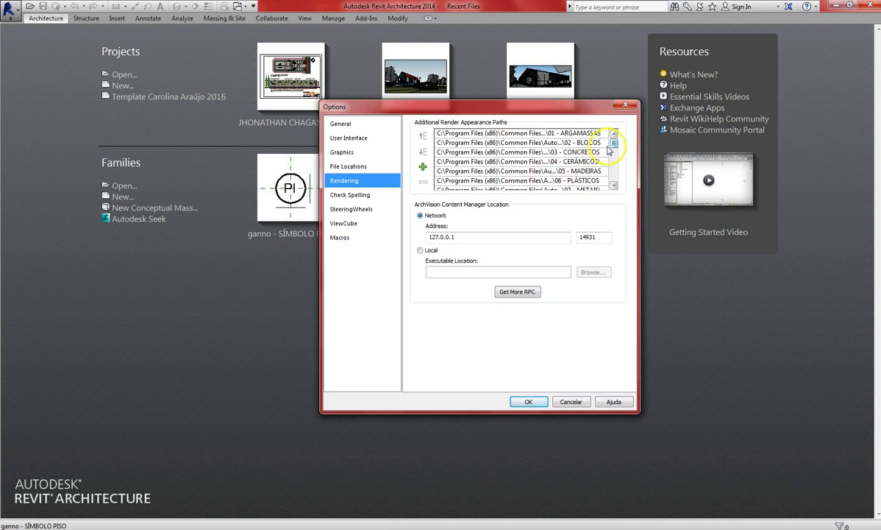
{"action": "left_click", "coordinate": [599, 134]}
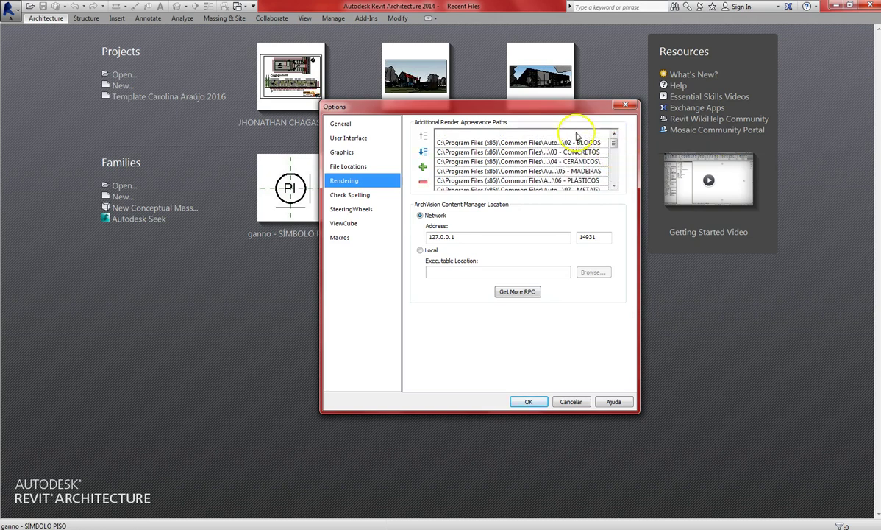
{"action": "left_click_drag", "start_coordinate": [614, 145], "coordinate": [616, 177]}
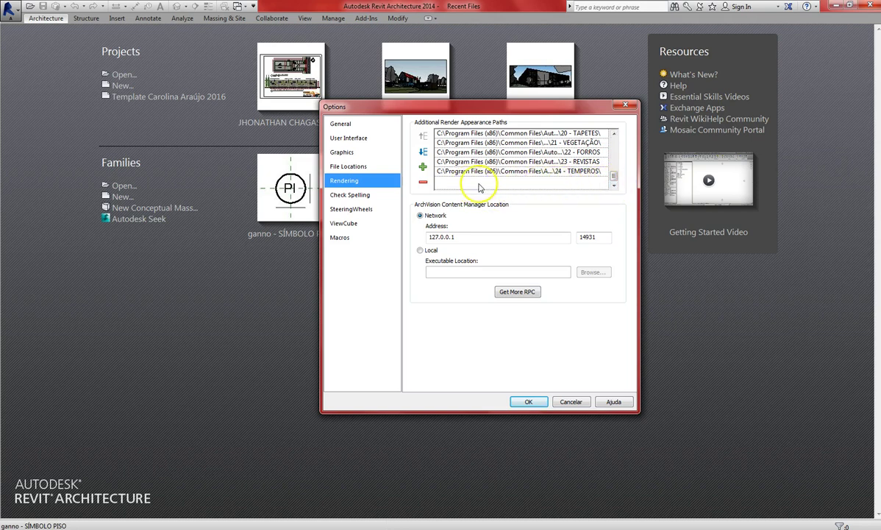
{"action": "left_click", "coordinate": [424, 169]}
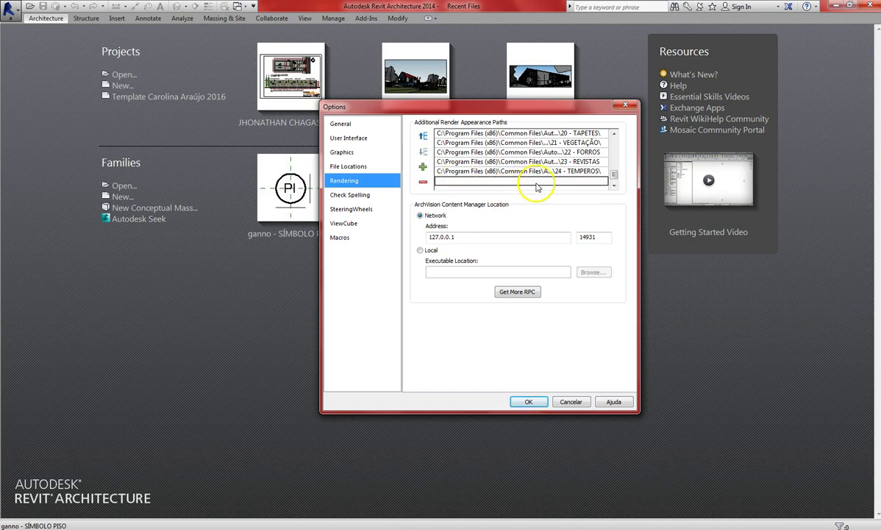
{"action": "left_click", "coordinate": [511, 182]}
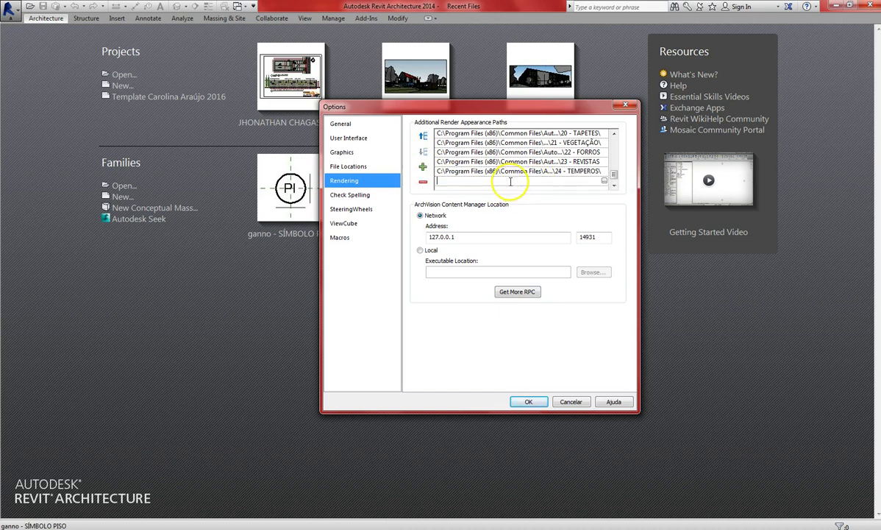
Set the first additional render appearance path to the 01 - ARGAMASSAS folder inside Autodesk Shared\Materials\Textures.
{"action": "left_click", "coordinate": [615, 177]}
{"action": "left_click_drag", "start_coordinate": [614, 177], "coordinate": [613, 142]}
{"action": "left_click", "coordinate": [589, 135]}
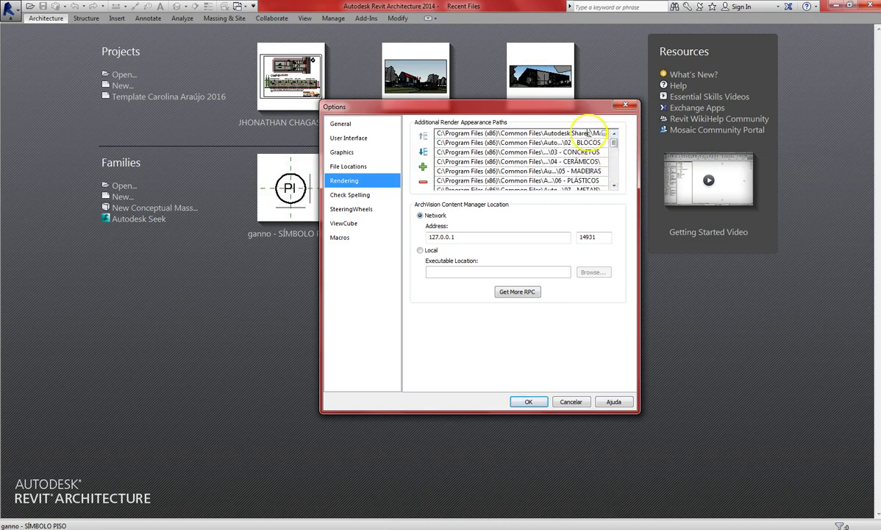
{"action": "left_click", "coordinate": [605, 134]}
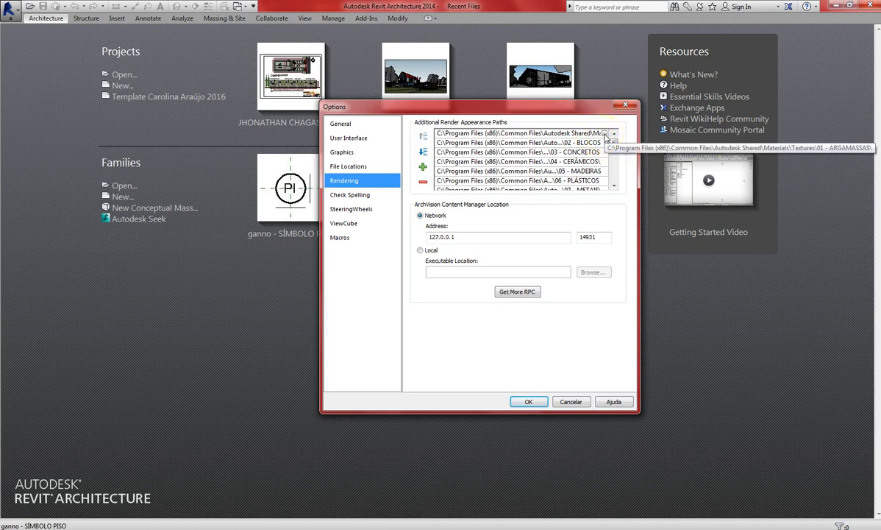
{"action": "left_click", "coordinate": [605, 133]}
{"action": "left_click", "coordinate": [618, 180]}
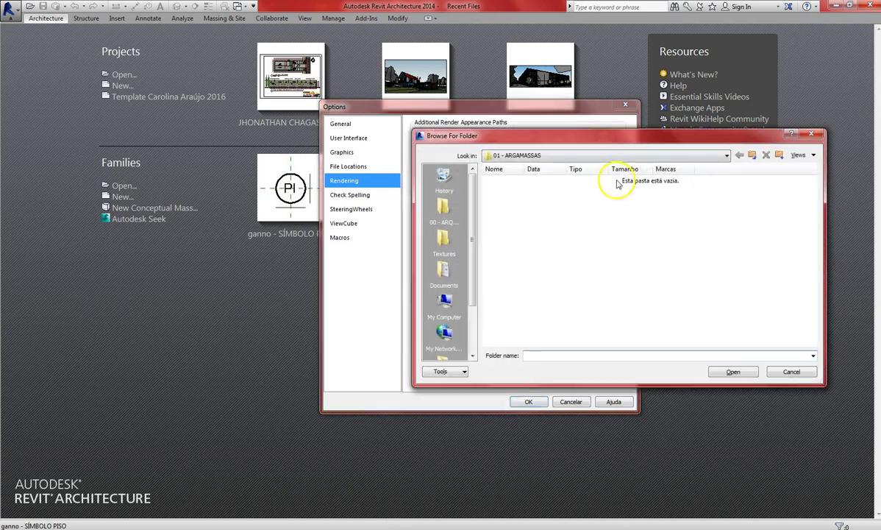
{"action": "left_click", "coordinate": [656, 158]}
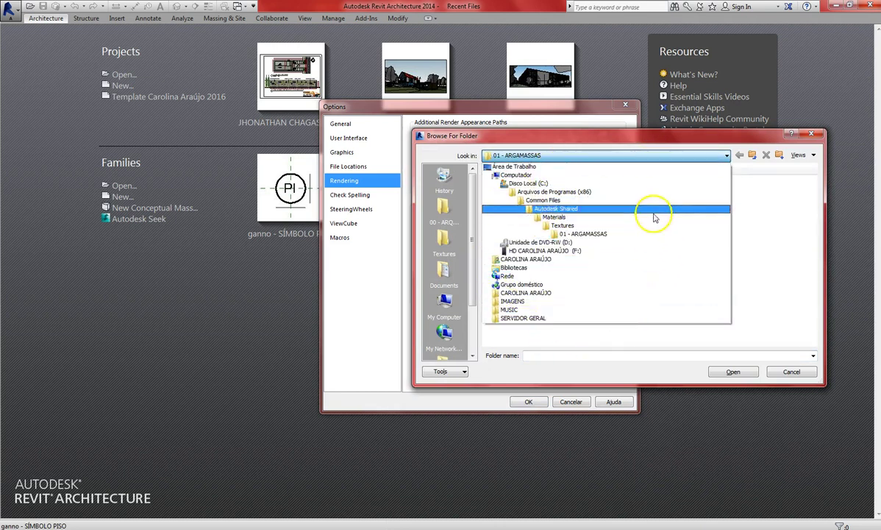
{"action": "left_click", "coordinate": [573, 225]}
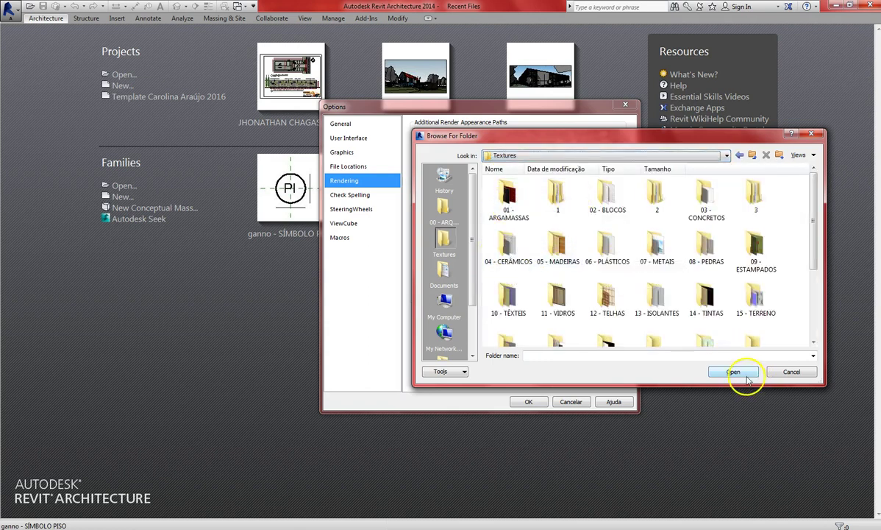
{"action": "double_click", "coordinate": [507, 197]}
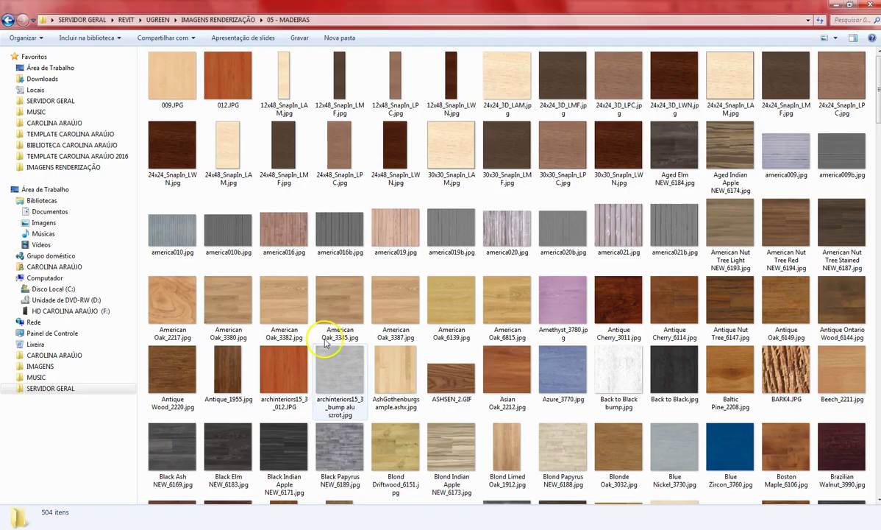
{"action": "left_click", "coordinate": [325, 338]}
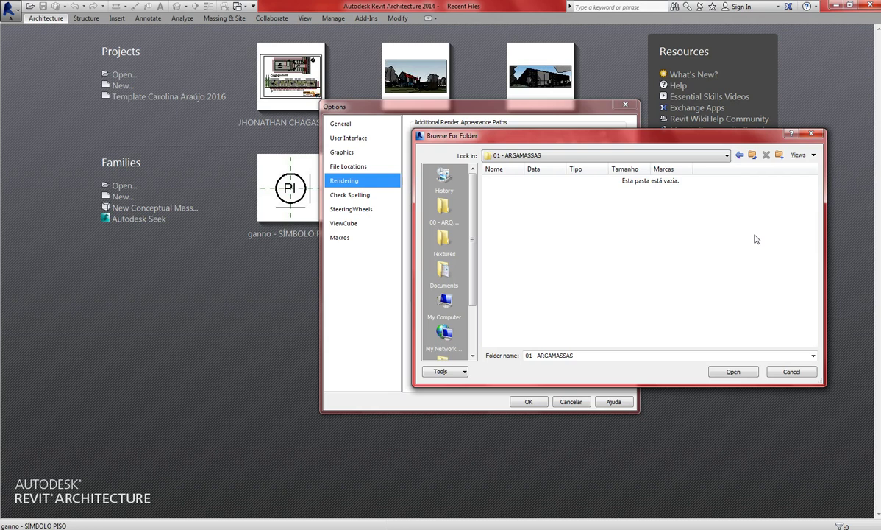
{"action": "key", "text": "Return"}
Check the last entries of the additional render appearance paths and accept the program options.
{"action": "scroll", "coordinate": [613, 147], "scroll_direction": "down", "scroll_amount": 1}
{"action": "left_click_drag", "start_coordinate": [613, 146], "coordinate": [615, 177]}
{"action": "left_click", "coordinate": [593, 174]}
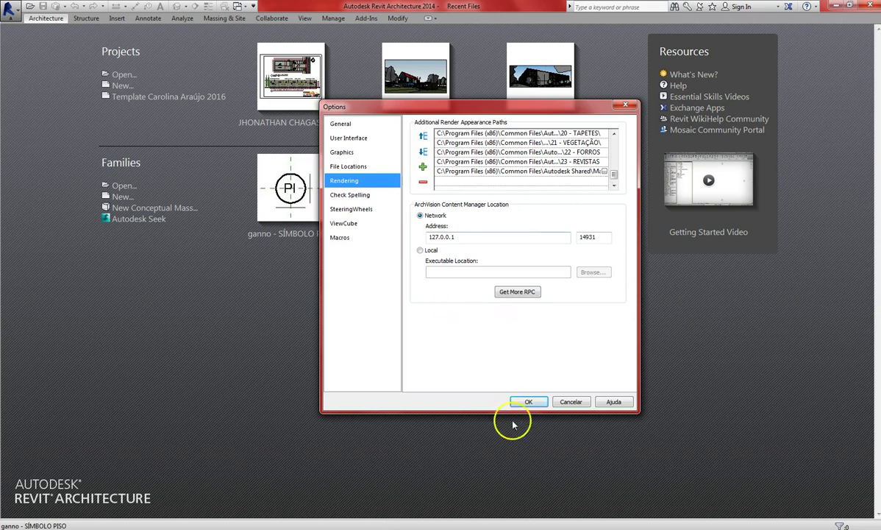
{"action": "left_click", "coordinate": [528, 402]}
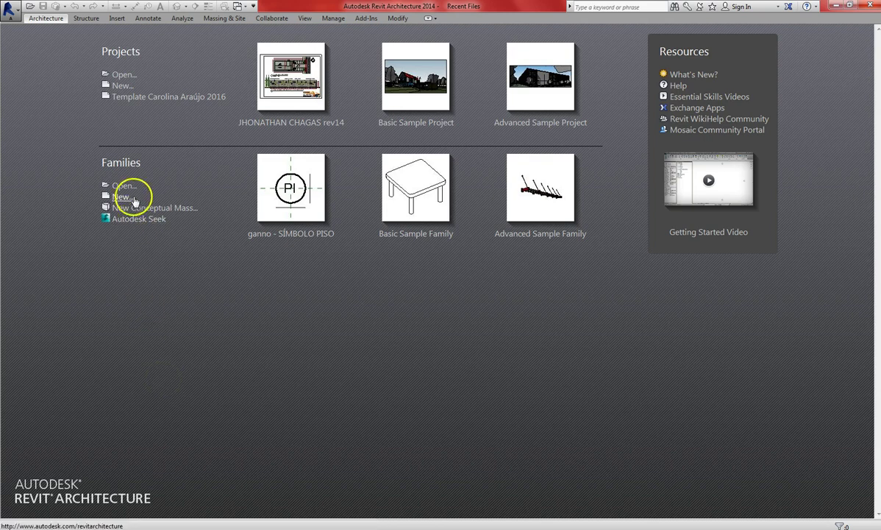
Create a new project, as Project rather than Project template, based on the custom 2016 template file.
{"action": "left_click", "coordinate": [120, 108]}
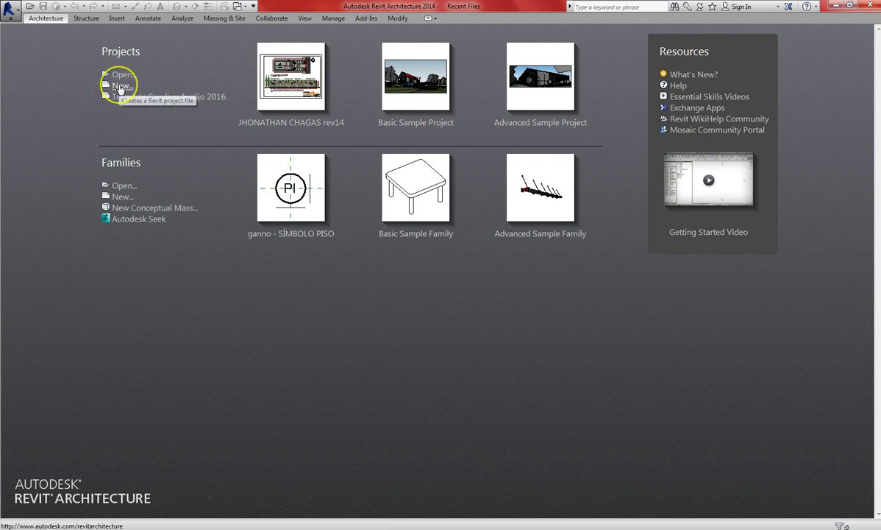
{"action": "left_click", "coordinate": [122, 86]}
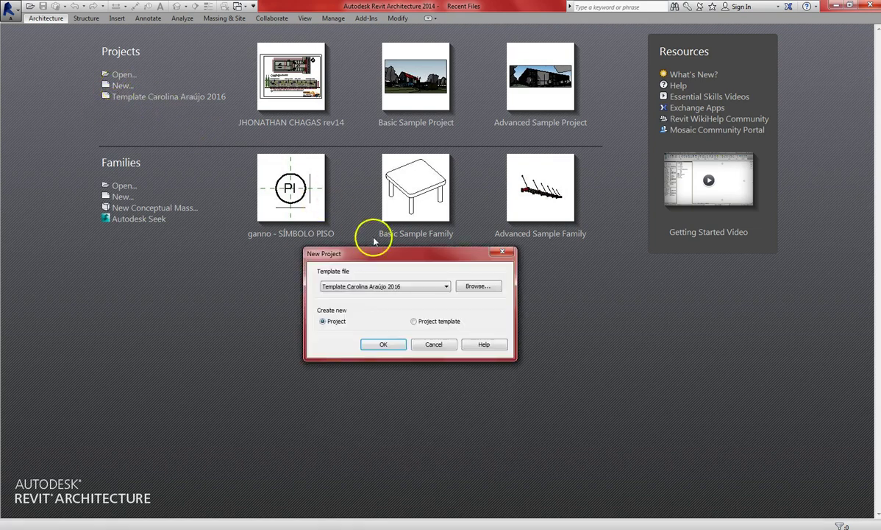
{"action": "left_click", "coordinate": [412, 286]}
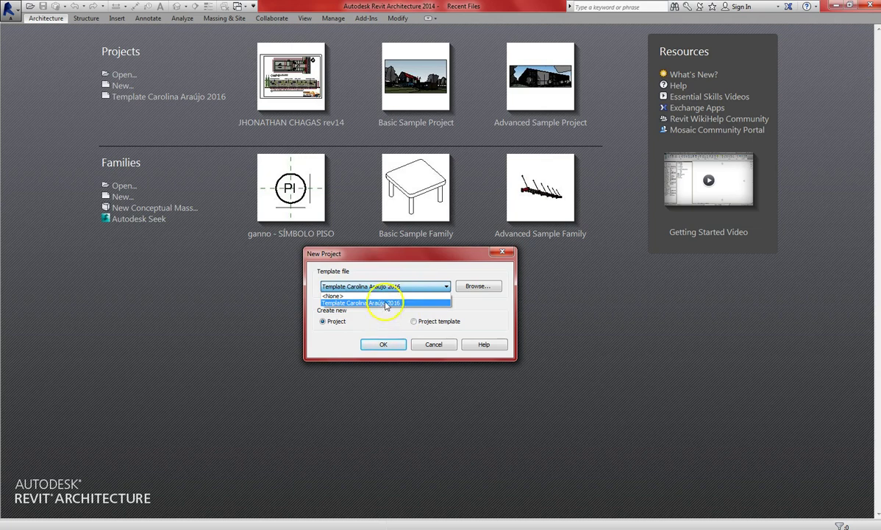
{"action": "left_click", "coordinate": [377, 302]}
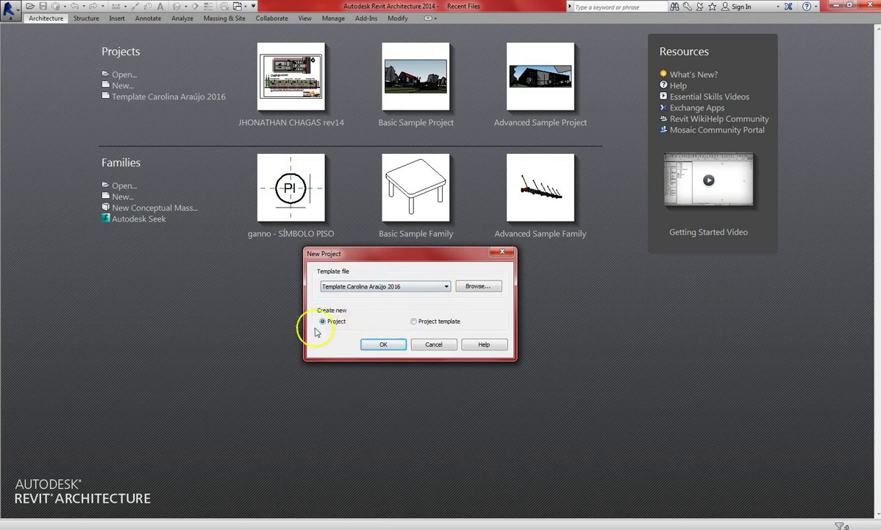
{"action": "left_click", "coordinate": [387, 346]}
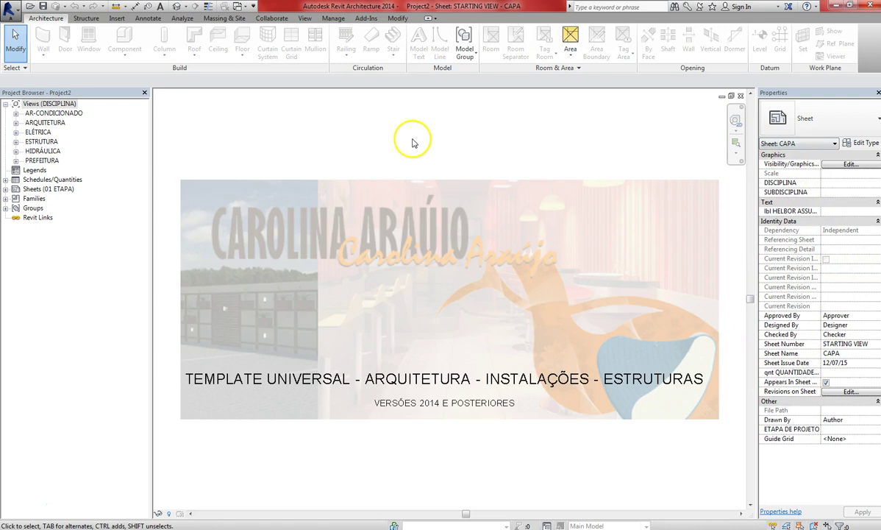
{"action": "left_click", "coordinate": [341, 150]}
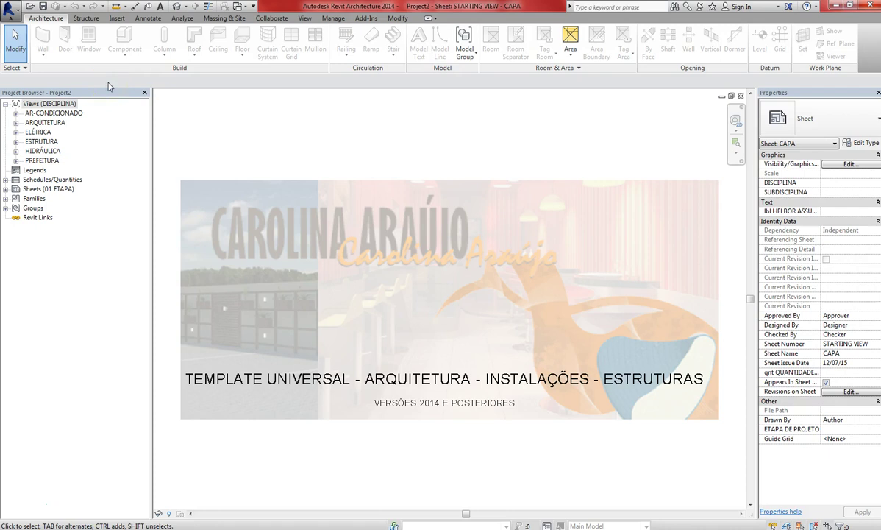
{"action": "left_click", "coordinate": [37, 15]}
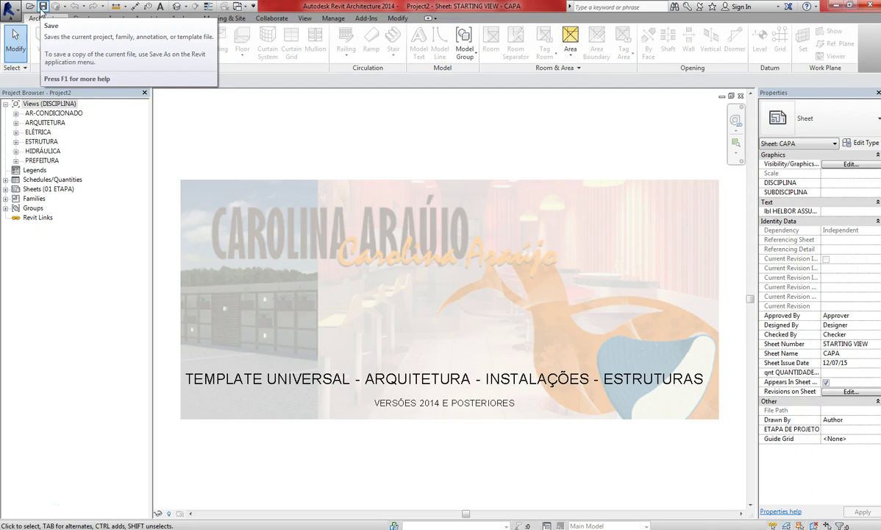
Examine the floor plan views of the AR-CONDICIONADO, ELÉTRICA and ESTRUTURA disciplines, including ESTRUTURAL and MADEIRAMENTO.
{"action": "left_click", "coordinate": [44, 122]}
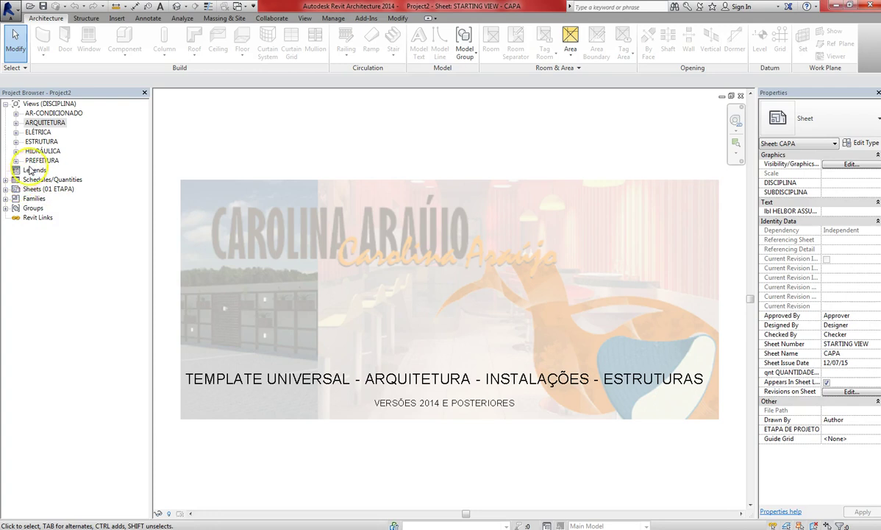
{"action": "left_click", "coordinate": [15, 113]}
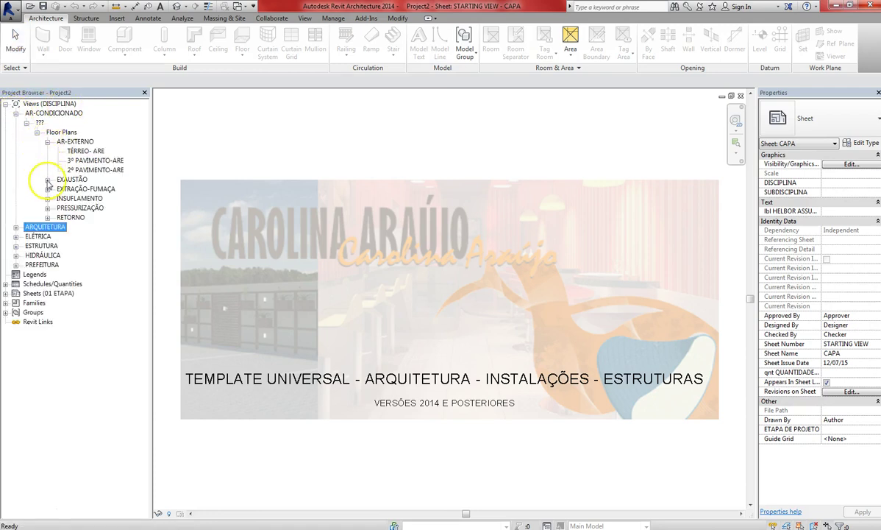
{"action": "left_click", "coordinate": [15, 237]}
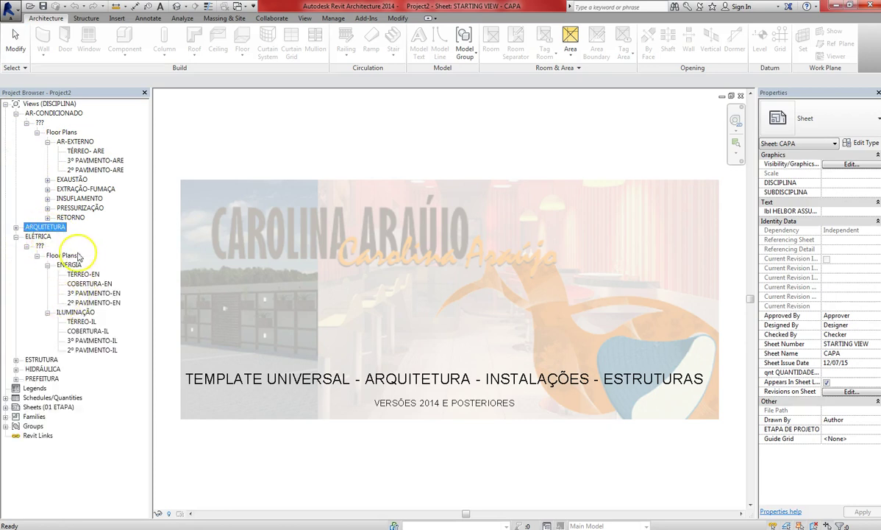
{"action": "left_click", "coordinate": [15, 359]}
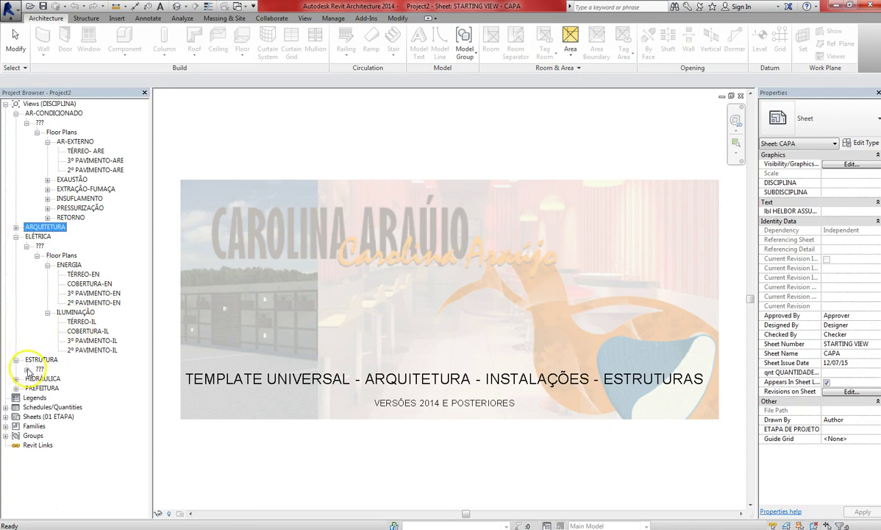
{"action": "left_click", "coordinate": [27, 369]}
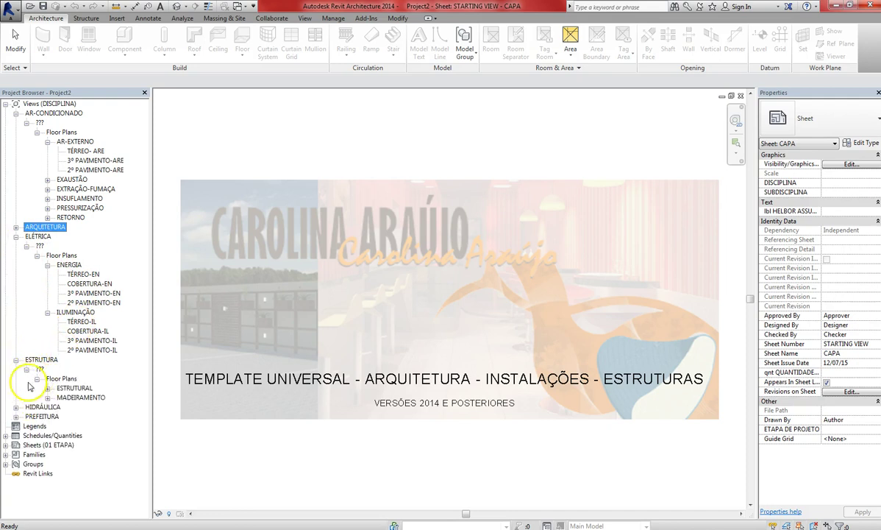
{"action": "left_click", "coordinate": [47, 388]}
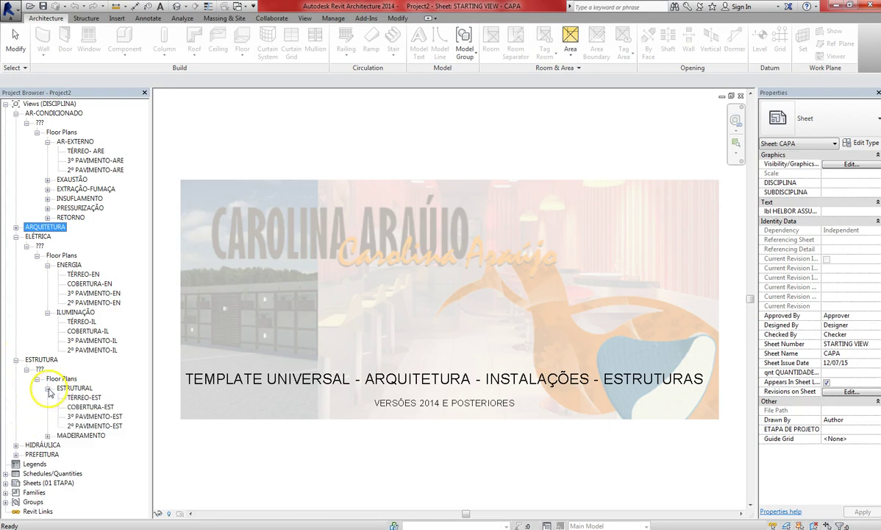
{"action": "left_click", "coordinate": [47, 435]}
{"action": "scroll", "coordinate": [86, 354], "scroll_direction": "down", "scroll_amount": 1}
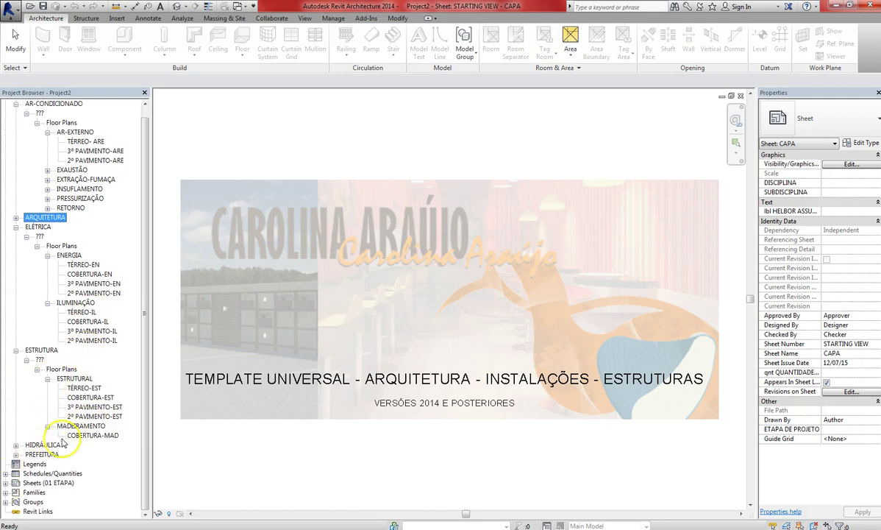
Examine the HIDRÁULICA floor plan groups and the PREFEITURA floor plans and building sections in the project's view tree.
{"action": "left_click", "coordinate": [16, 445]}
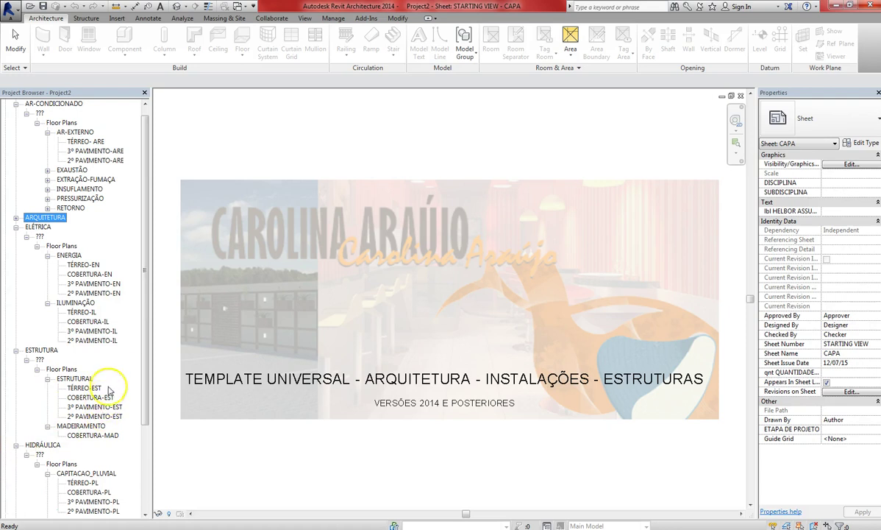
{"action": "left_click_drag", "start_coordinate": [143, 364], "coordinate": [148, 445]}
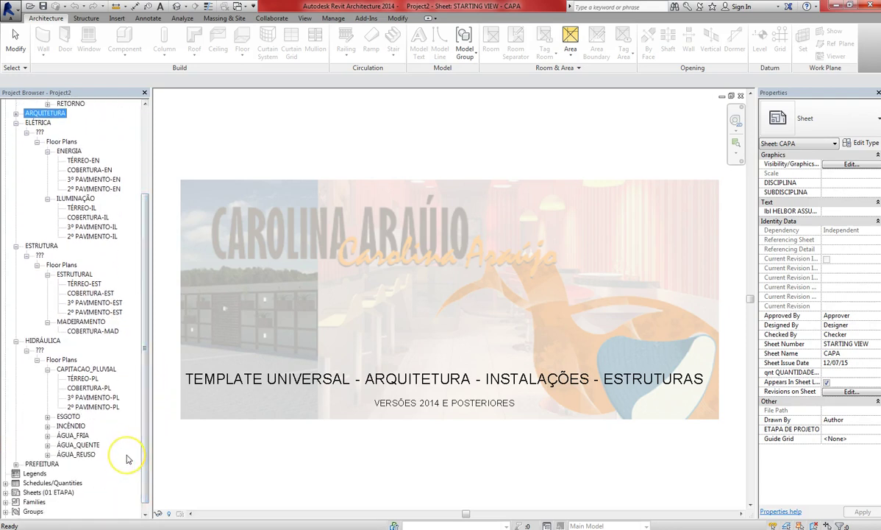
{"action": "left_click", "coordinate": [16, 464]}
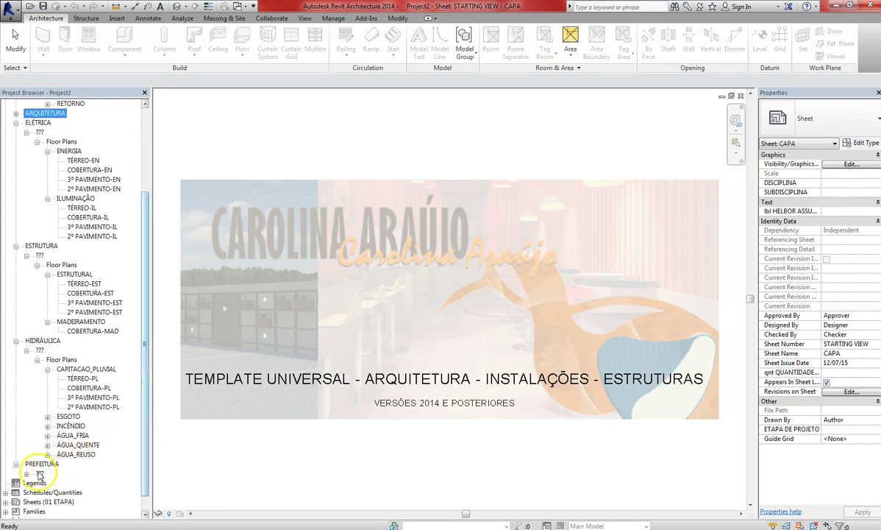
{"action": "left_click", "coordinate": [15, 465]}
{"action": "left_click", "coordinate": [37, 483]}
{"action": "left_click_drag", "start_coordinate": [148, 379], "coordinate": [149, 429]}
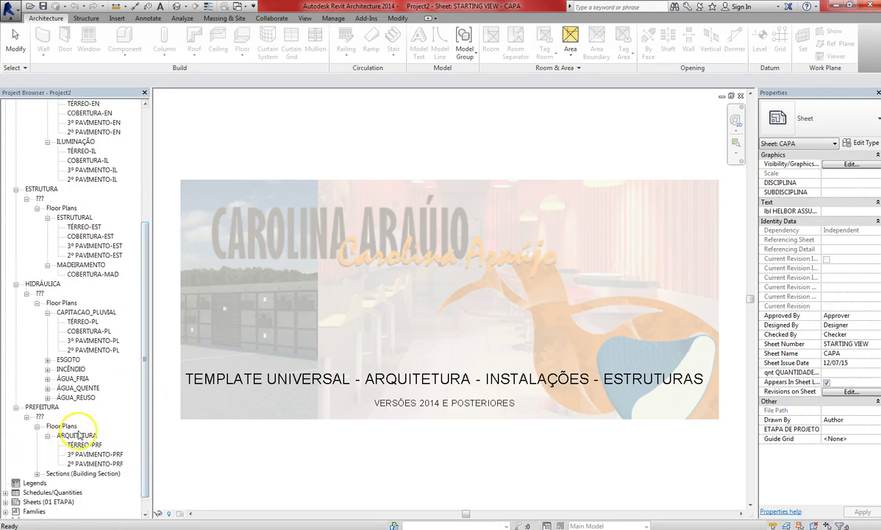
{"action": "left_click", "coordinate": [36, 473]}
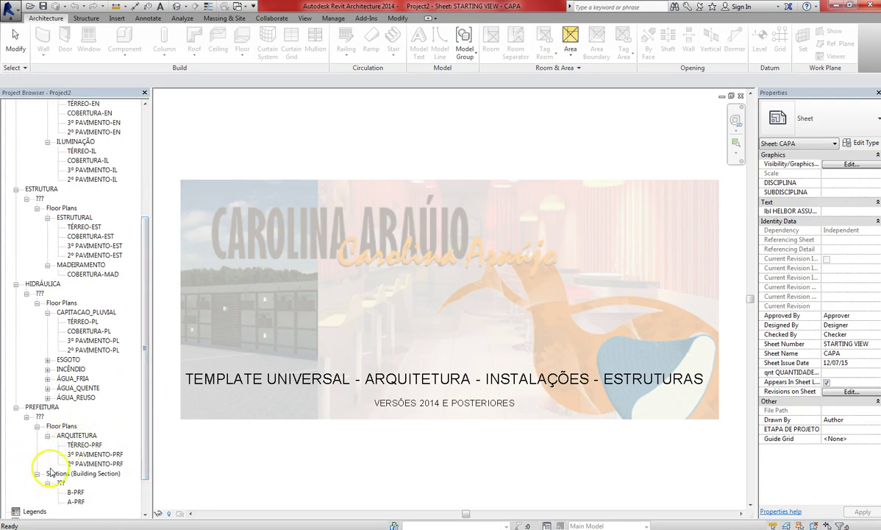
{"action": "left_click_drag", "start_coordinate": [143, 420], "coordinate": [149, 322]}
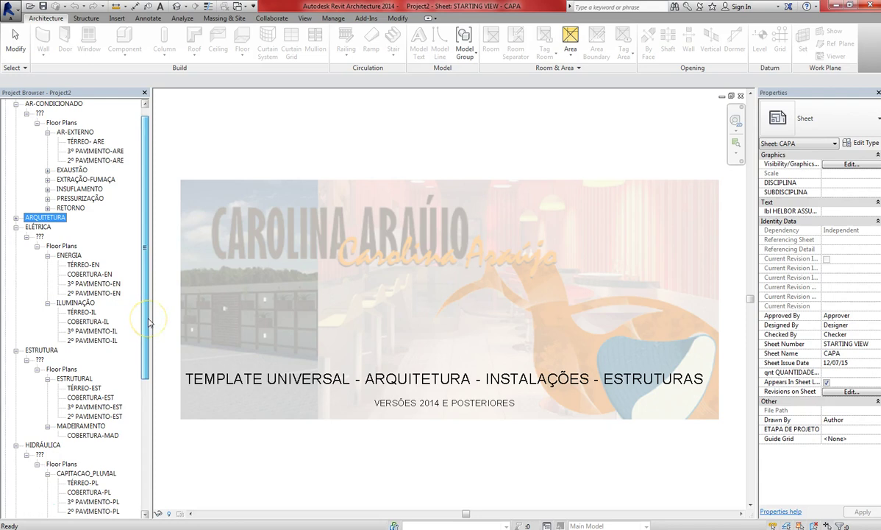
Collapse the ESTRUTURA, HIDRÁULICA, PREFEITURA, ELÉTRICA and AR-CONDICIONADO disciplines in the view tree.
{"action": "left_click", "coordinate": [16, 351]}
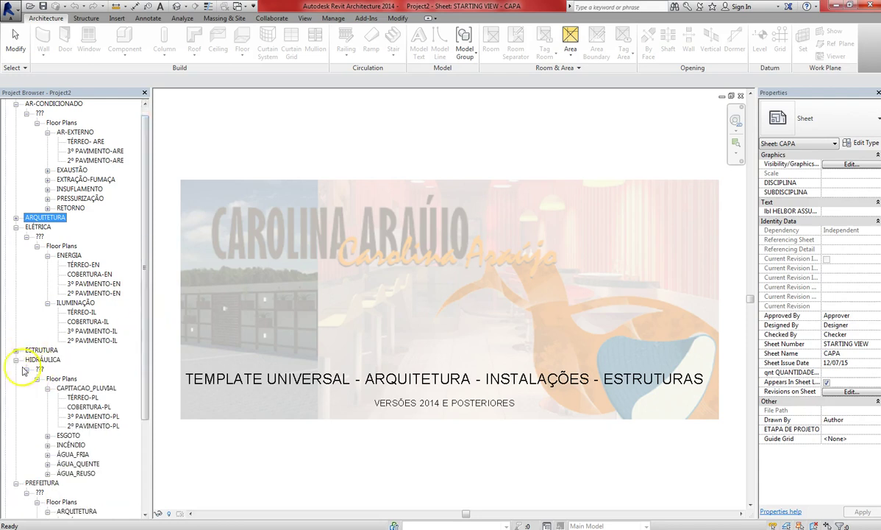
{"action": "left_click", "coordinate": [15, 360]}
{"action": "left_click", "coordinate": [16, 369]}
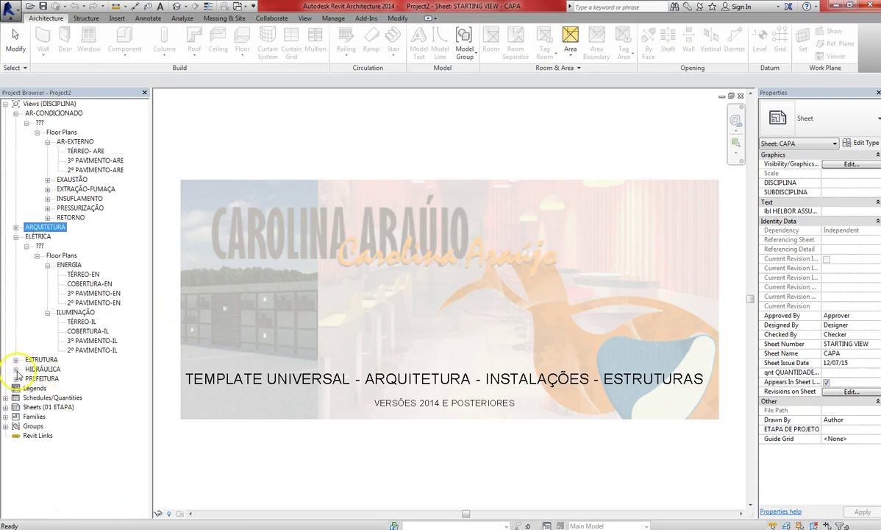
{"action": "left_click", "coordinate": [17, 236]}
{"action": "left_click", "coordinate": [16, 113]}
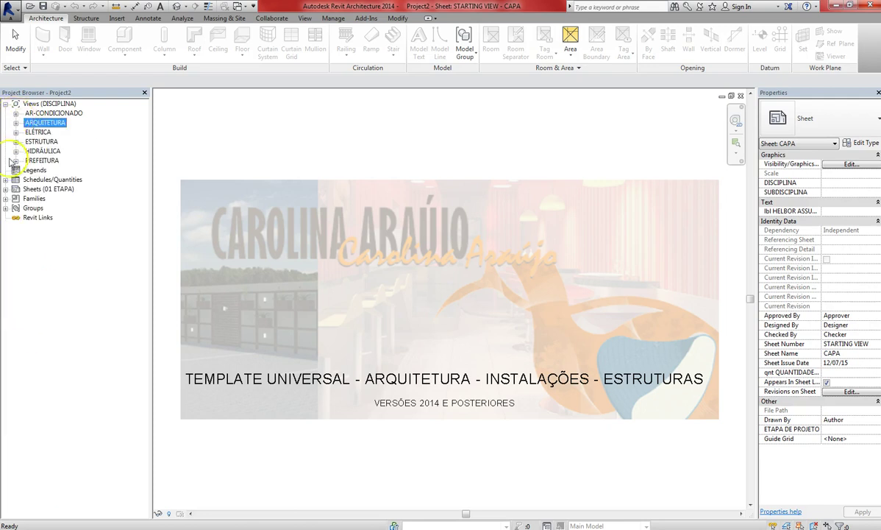
Examine the floor plans and ceiling plans of the ARQUITETURA discipline in the project's view tree.
{"action": "left_click", "coordinate": [15, 122]}
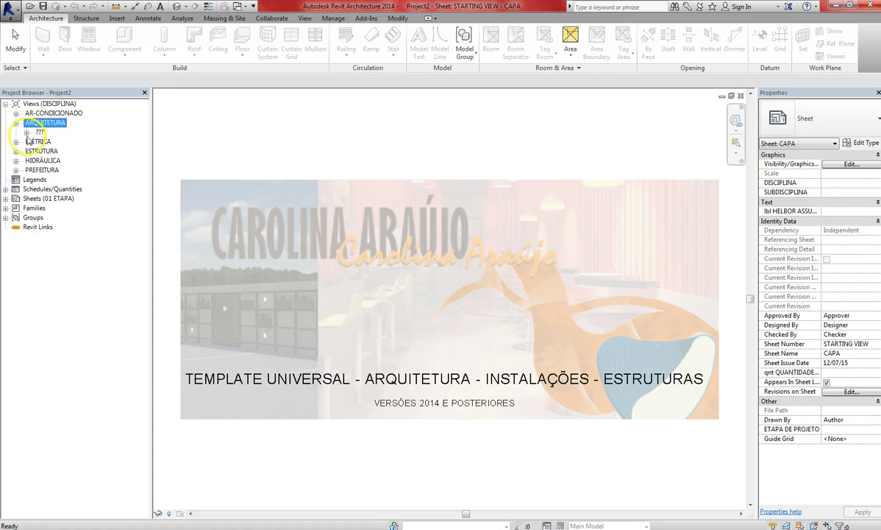
{"action": "left_click", "coordinate": [27, 132]}
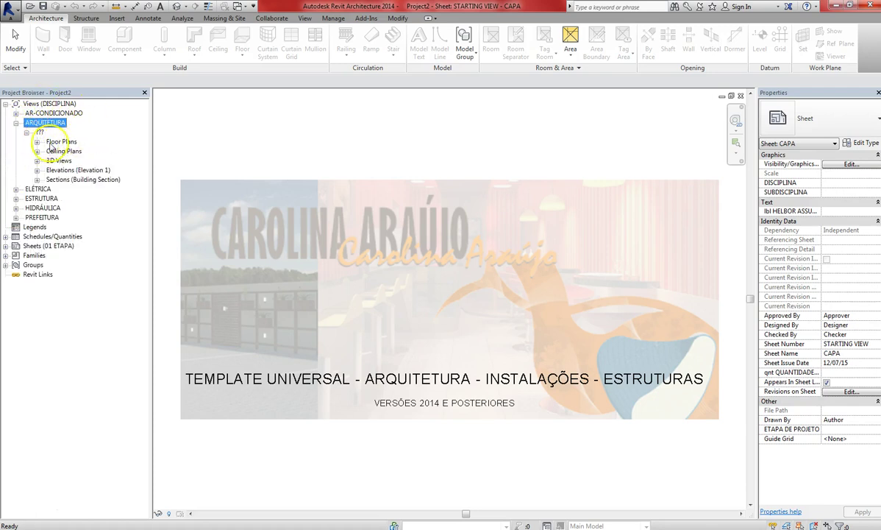
{"action": "left_click", "coordinate": [38, 142]}
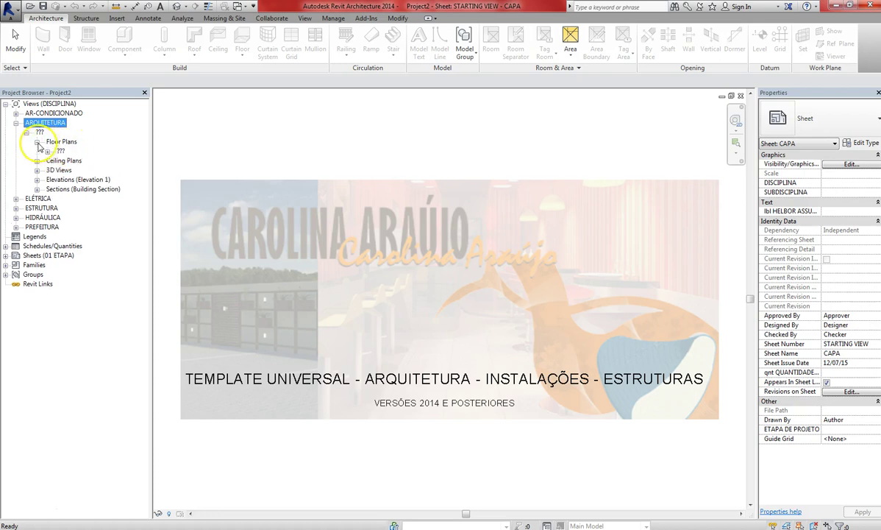
{"action": "left_click", "coordinate": [47, 151]}
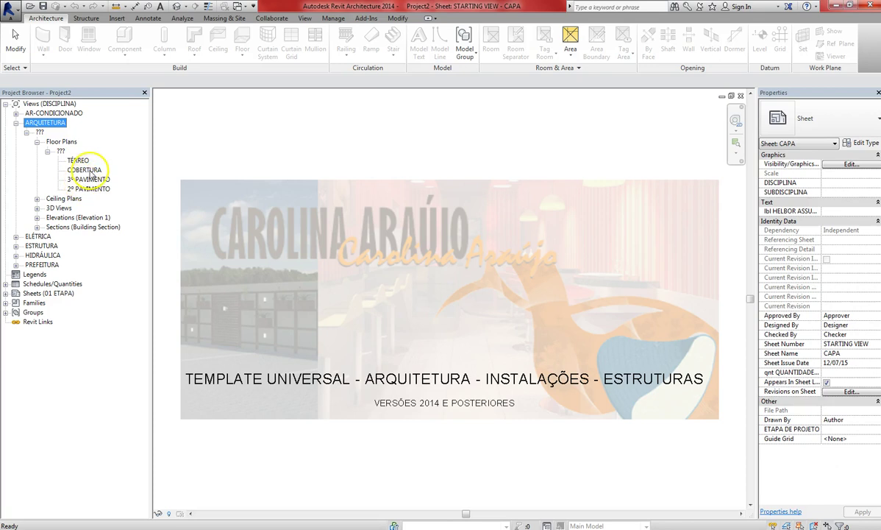
{"action": "left_click", "coordinate": [37, 199]}
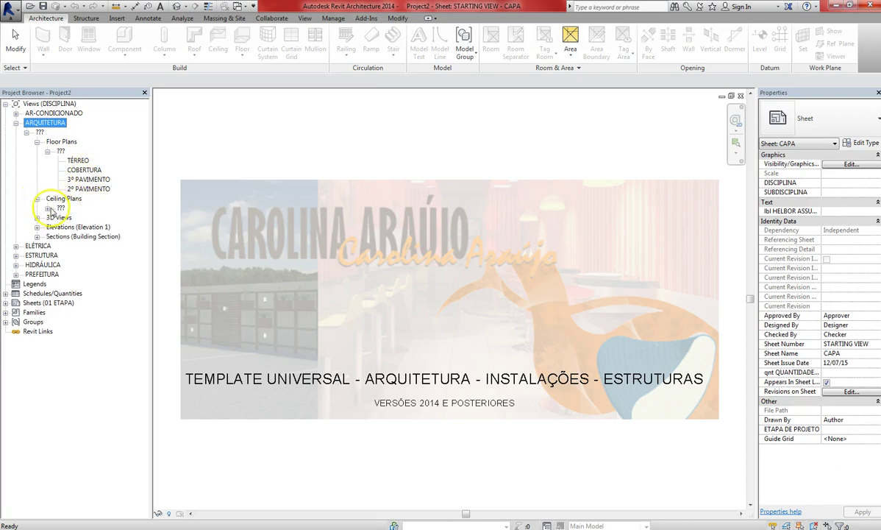
{"action": "left_click", "coordinate": [48, 209]}
{"action": "left_click", "coordinate": [36, 199]}
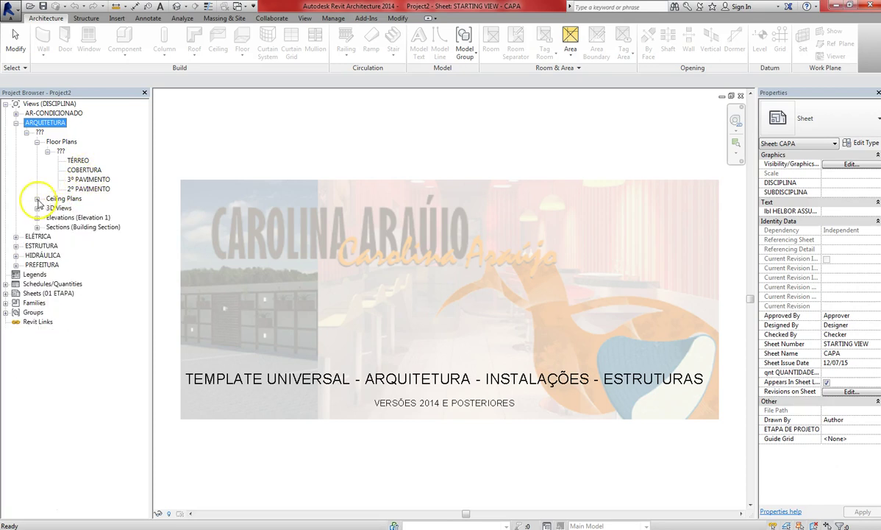
Examine the 3D views, elevations and building sections of the ARQUITETURA discipline in the view tree.
{"action": "left_click", "coordinate": [37, 208]}
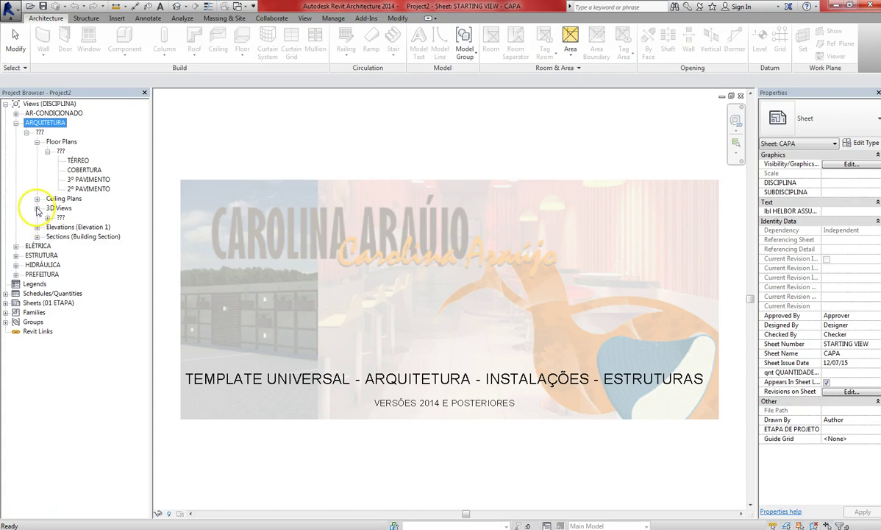
{"action": "left_click", "coordinate": [48, 218]}
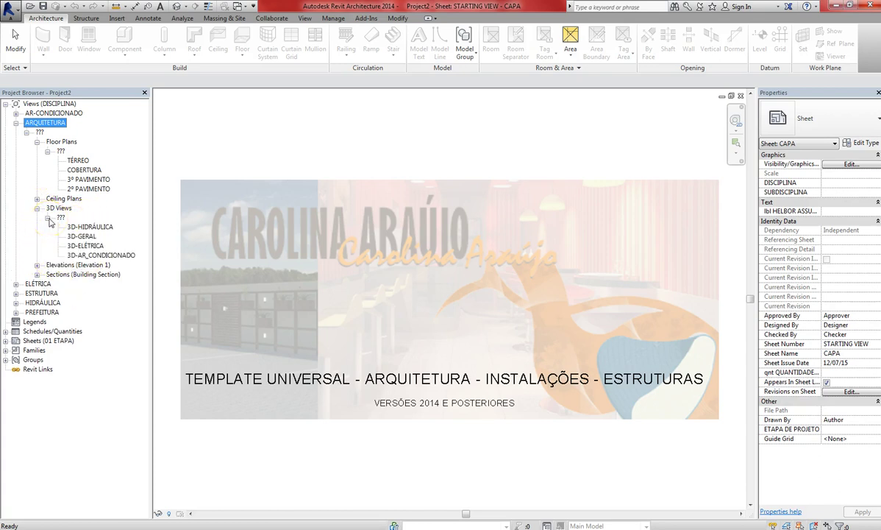
{"action": "left_click", "coordinate": [37, 208]}
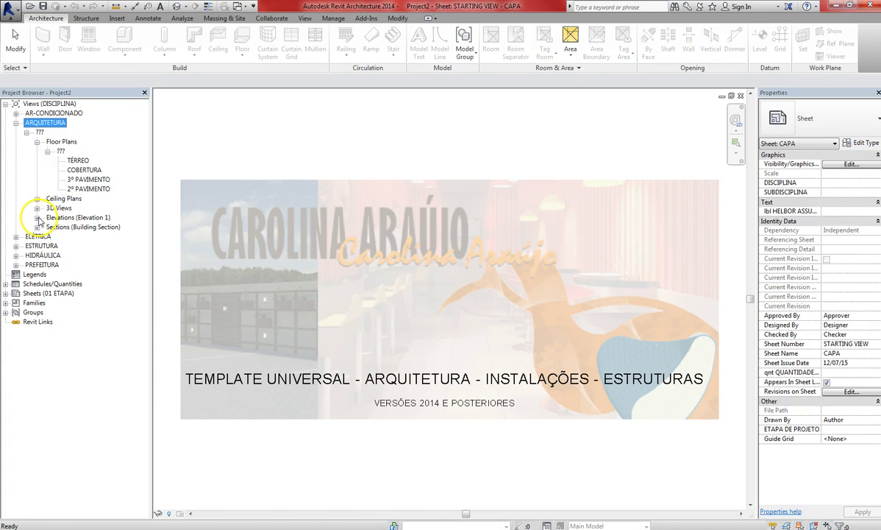
{"action": "left_click", "coordinate": [36, 218]}
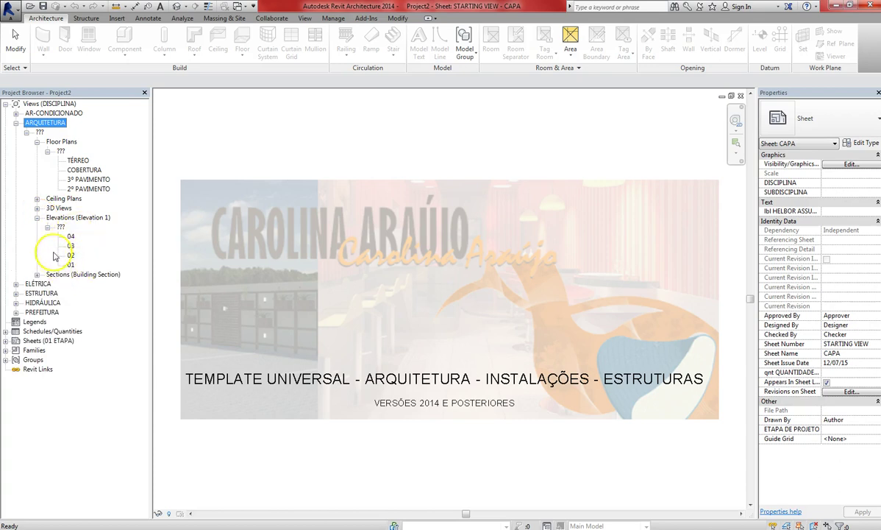
{"action": "left_click", "coordinate": [37, 275]}
{"action": "left_click", "coordinate": [48, 283]}
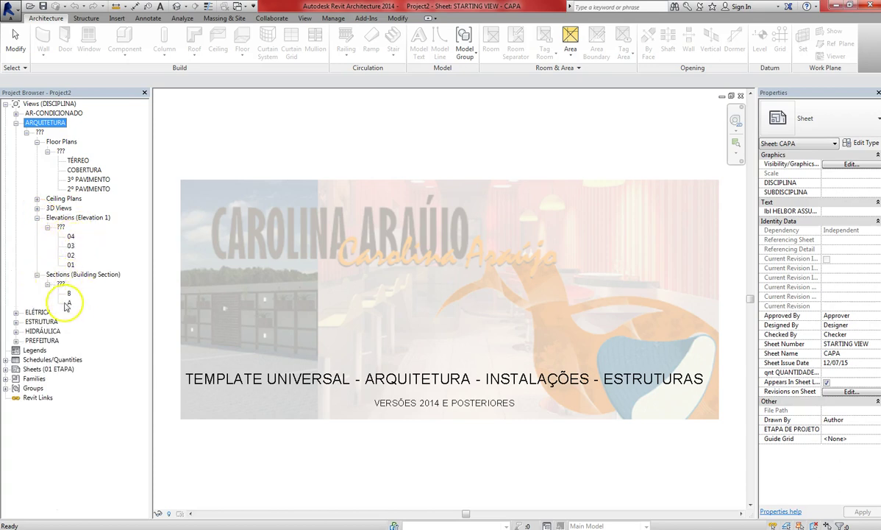
Open the TÉRREO floor plan of the ARQUITETURA discipline.
{"action": "left_click", "coordinate": [77, 160]}
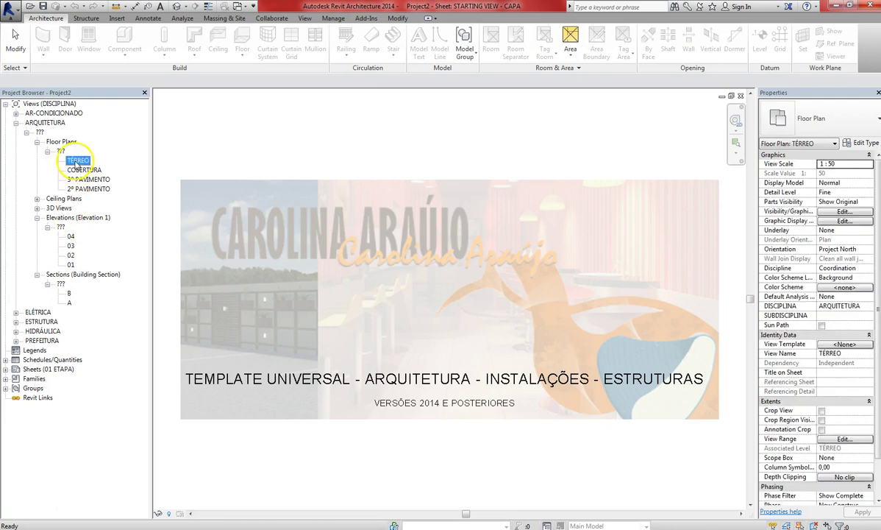
{"action": "double_click", "coordinate": [77, 161]}
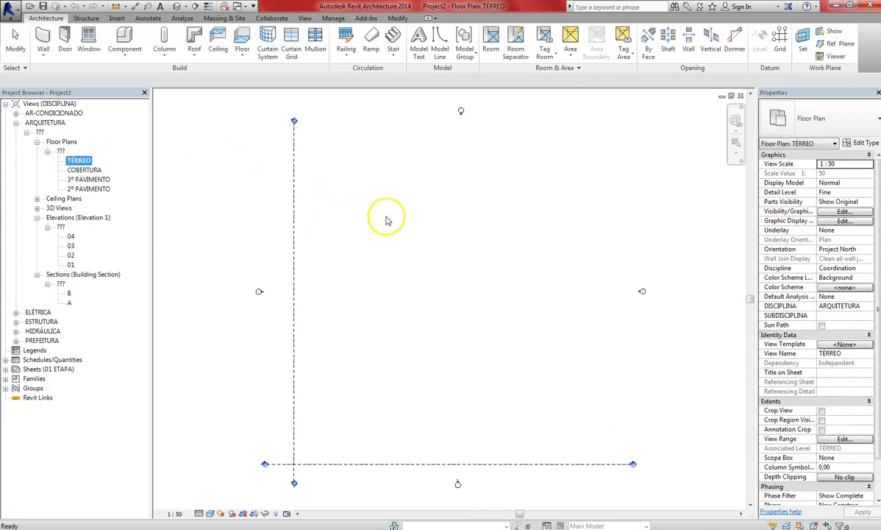
{"action": "scroll", "coordinate": [363, 258], "scroll_direction": "down", "scroll_amount": 1}
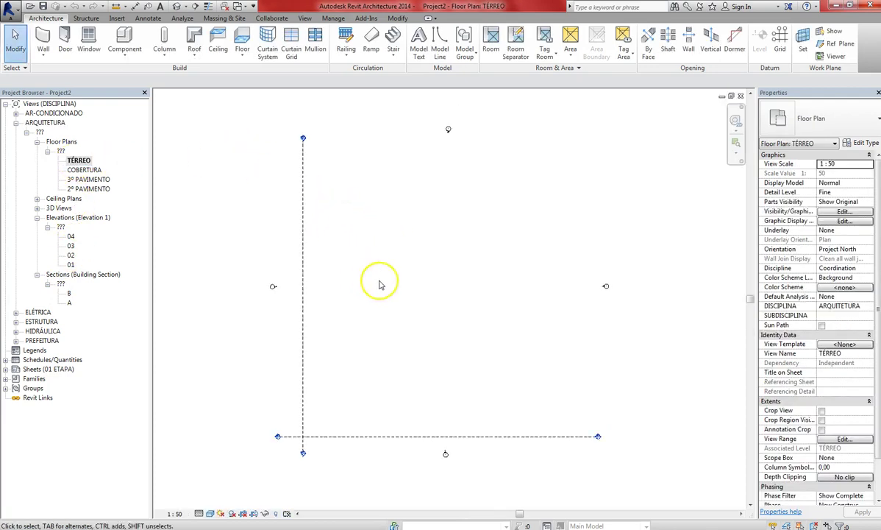
{"action": "middle_click_drag", "start_coordinate": [380, 281], "coordinate": [383, 291]}
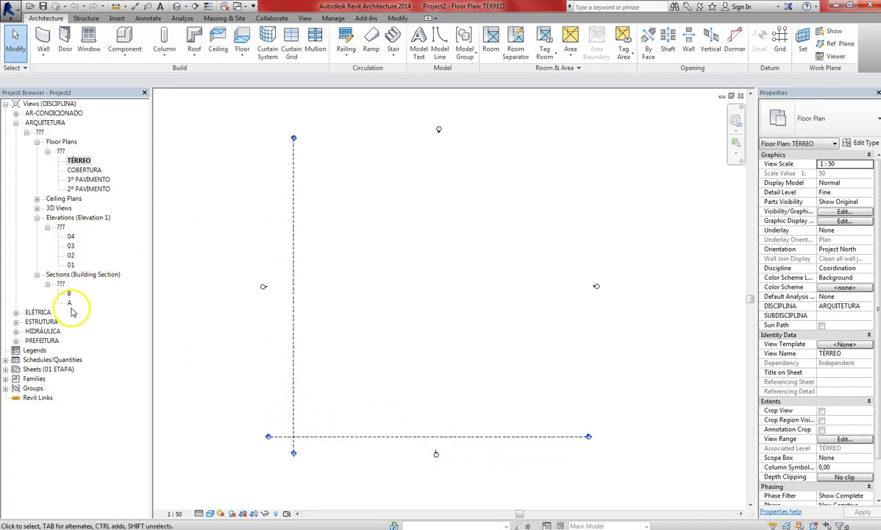
{"action": "middle_click_drag", "start_coordinate": [378, 295], "coordinate": [360, 295]}
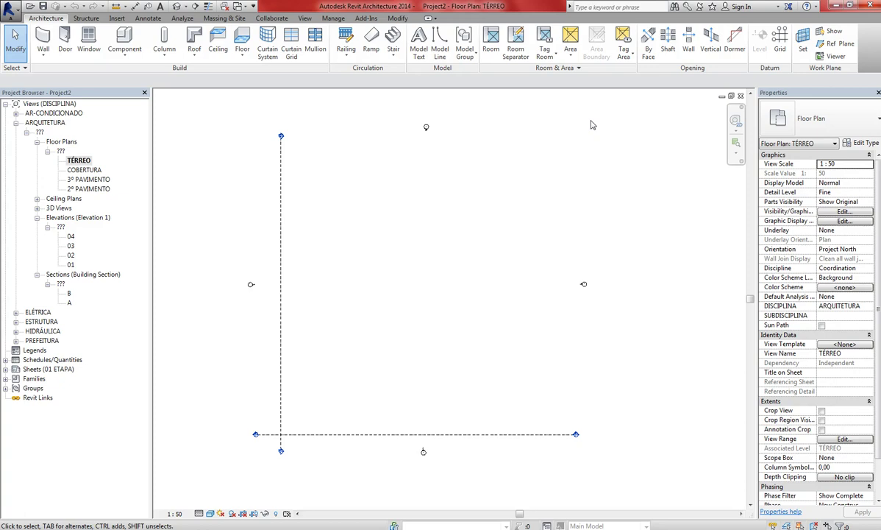
{"action": "middle_click_drag", "start_coordinate": [437, 220], "coordinate": [414, 219]}
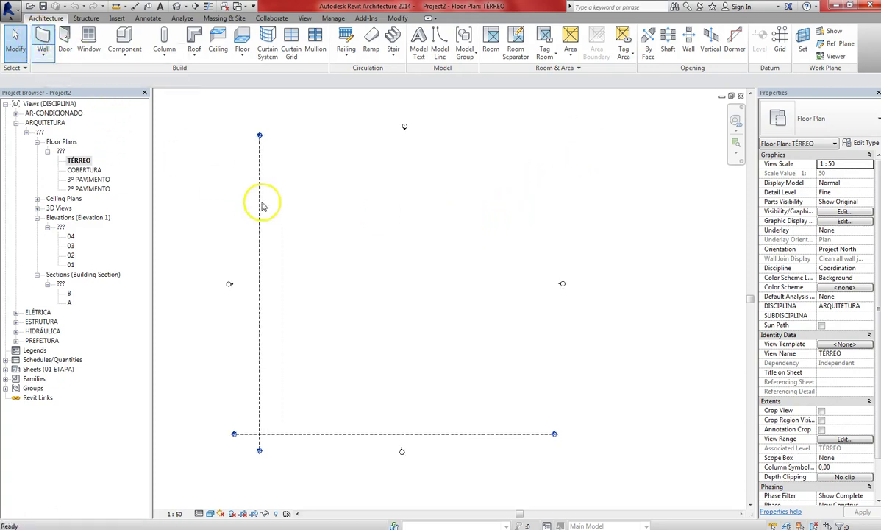
Review the template's basic wall types with the Wall tool, then leave the tool without drawing a wall.
{"action": "key", "text": "w"}
{"action": "key", "text": "a"}
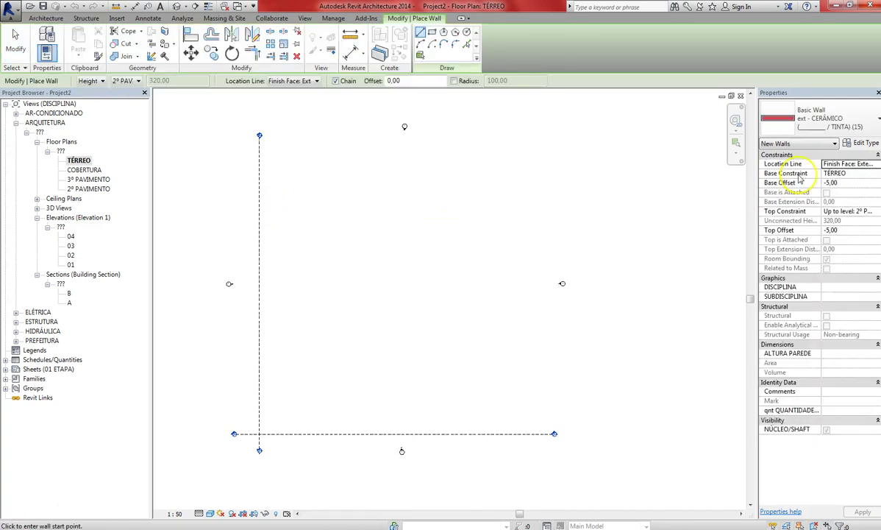
{"action": "left_click", "coordinate": [820, 129]}
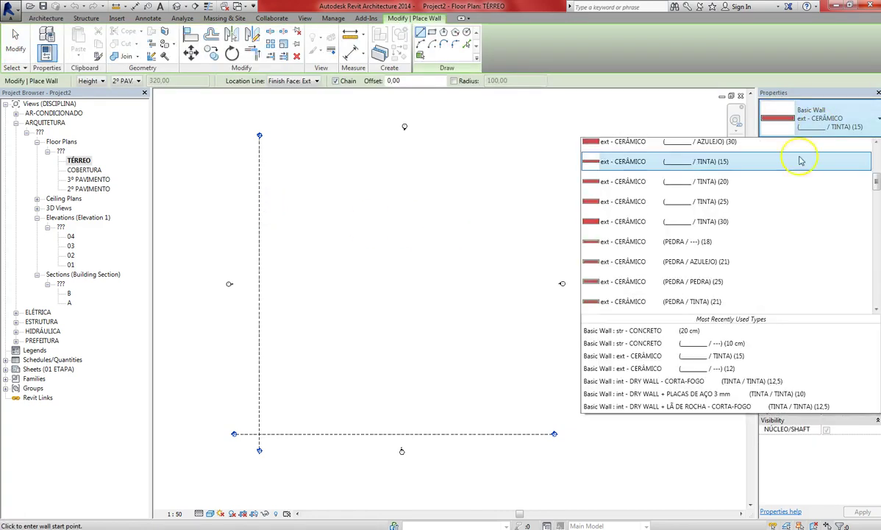
{"action": "left_click_drag", "start_coordinate": [875, 186], "coordinate": [874, 154]}
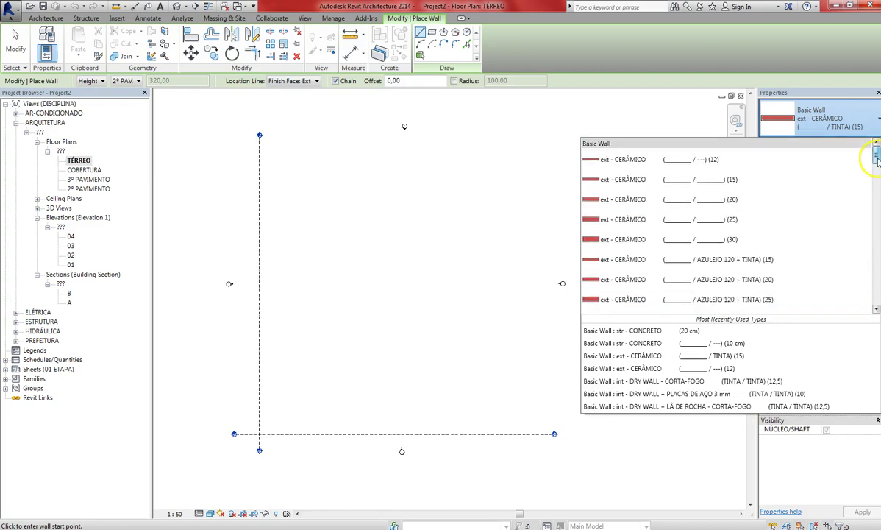
{"action": "left_click", "coordinate": [474, 195]}
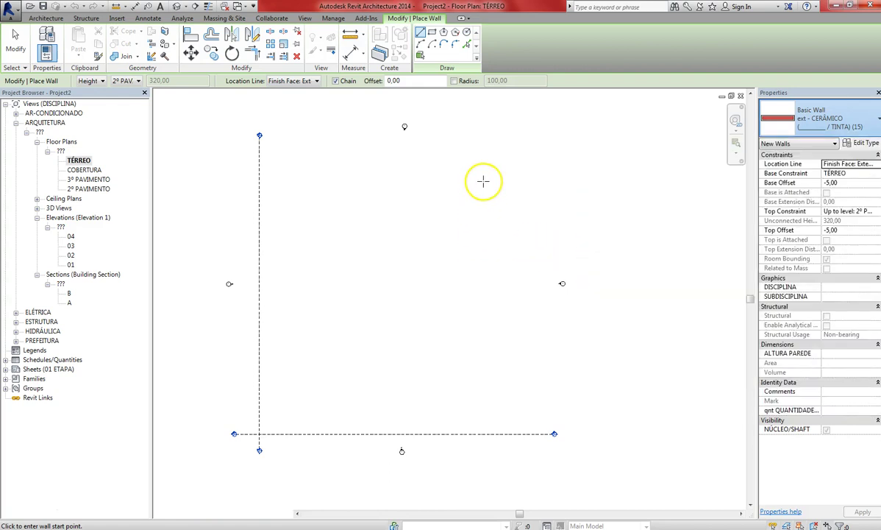
{"action": "key", "text": "Escape"}
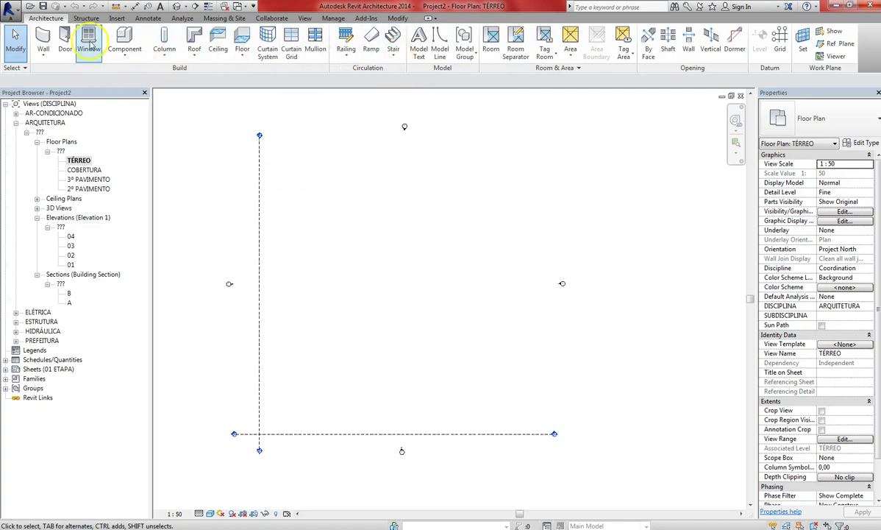
Examine the command sets for structure, inserting and linking files, annotation, energy analysis, and massing and site.
{"action": "left_click", "coordinate": [86, 18]}
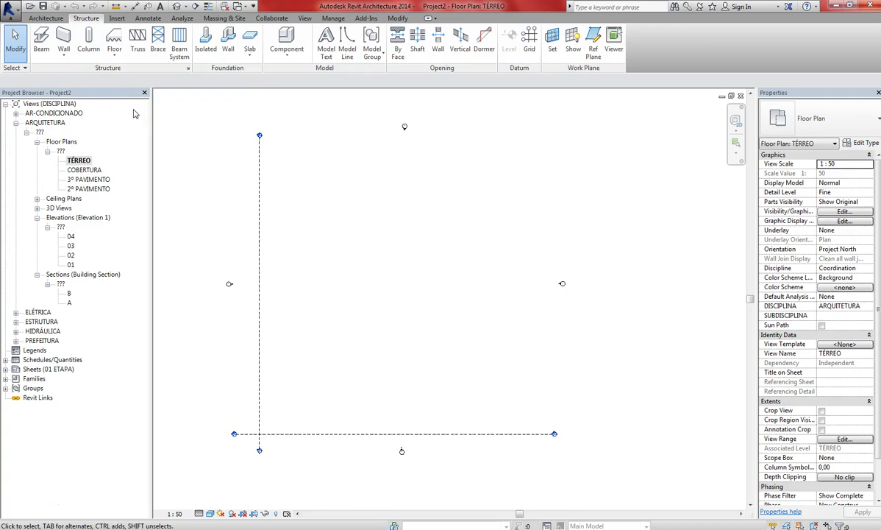
{"action": "left_click", "coordinate": [196, 132]}
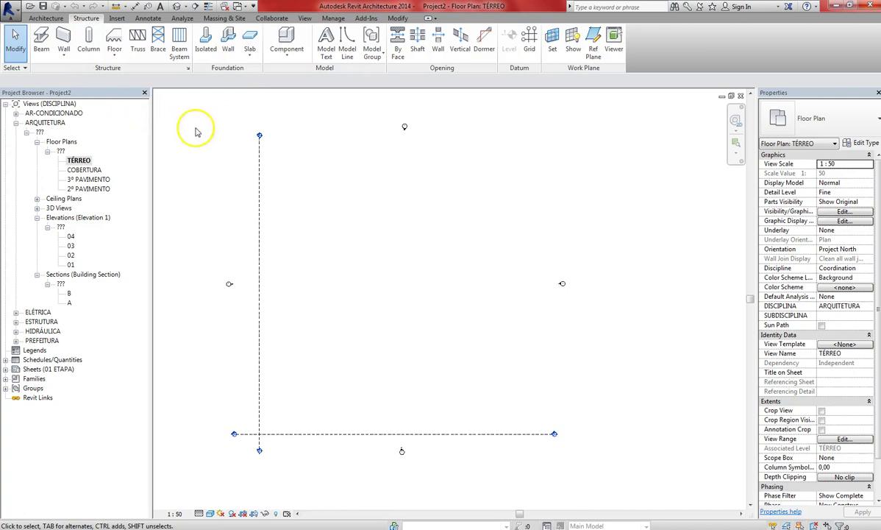
{"action": "left_click", "coordinate": [117, 18]}
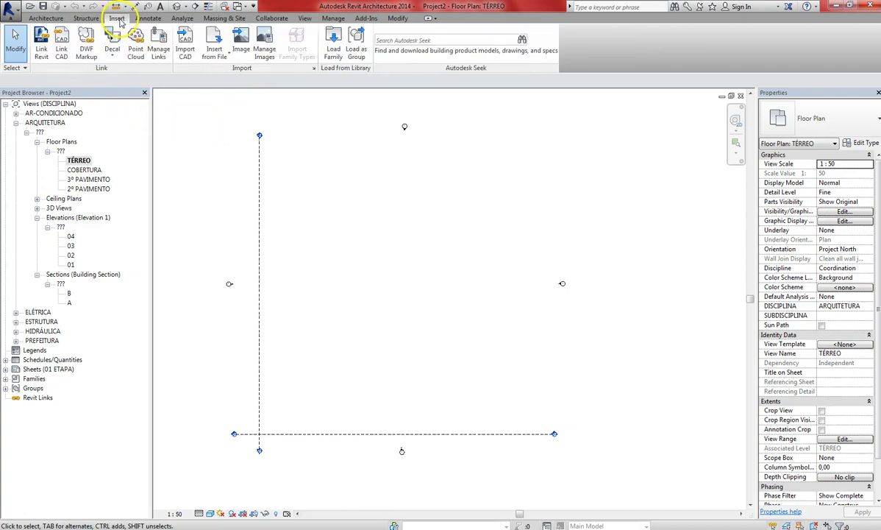
{"action": "left_click", "coordinate": [190, 88]}
{"action": "left_click", "coordinate": [148, 17]}
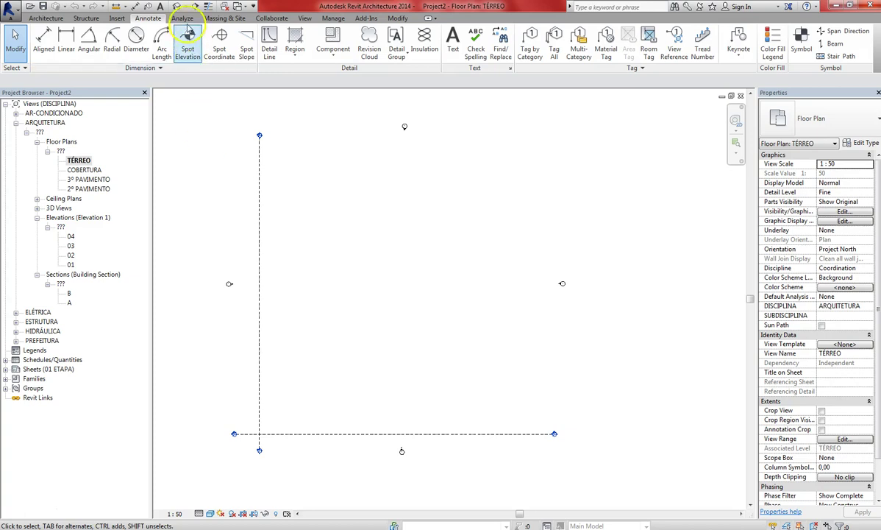
{"action": "left_click", "coordinate": [182, 17]}
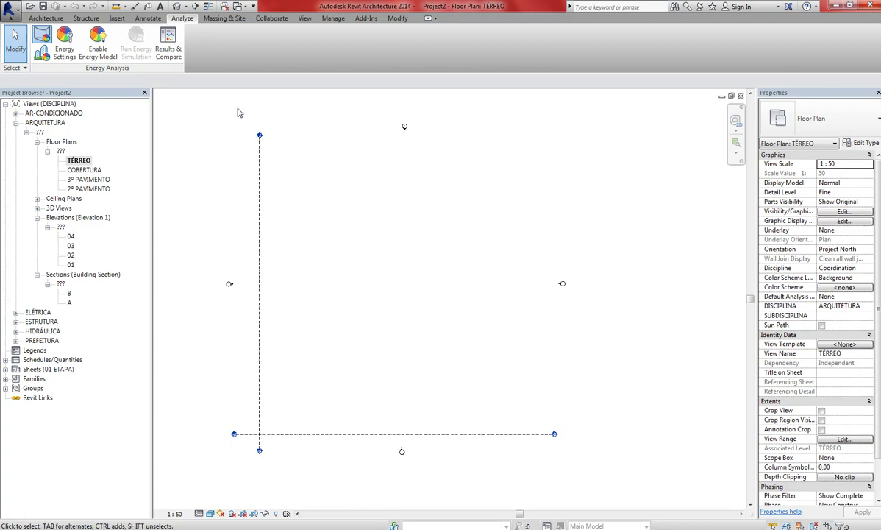
{"action": "left_click", "coordinate": [225, 18]}
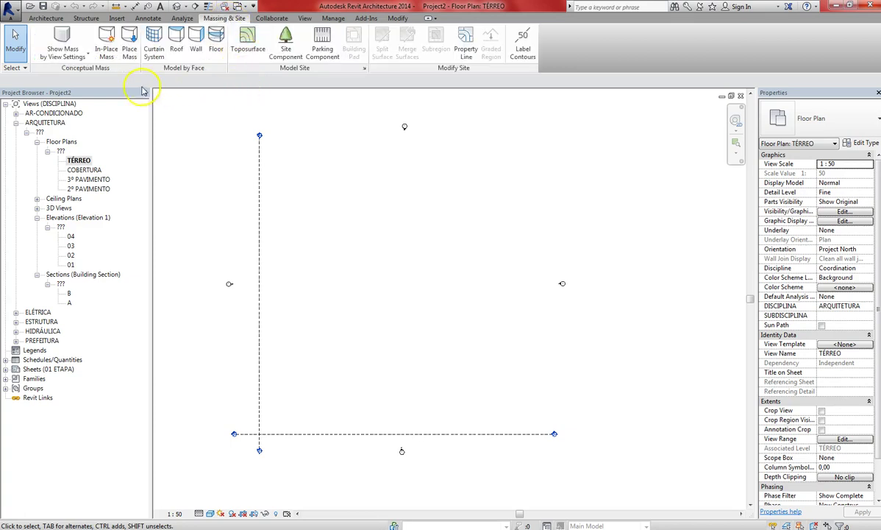
Examine the command sets for collaboration, views, project management, add-ins and modification.
{"action": "left_click", "coordinate": [272, 18]}
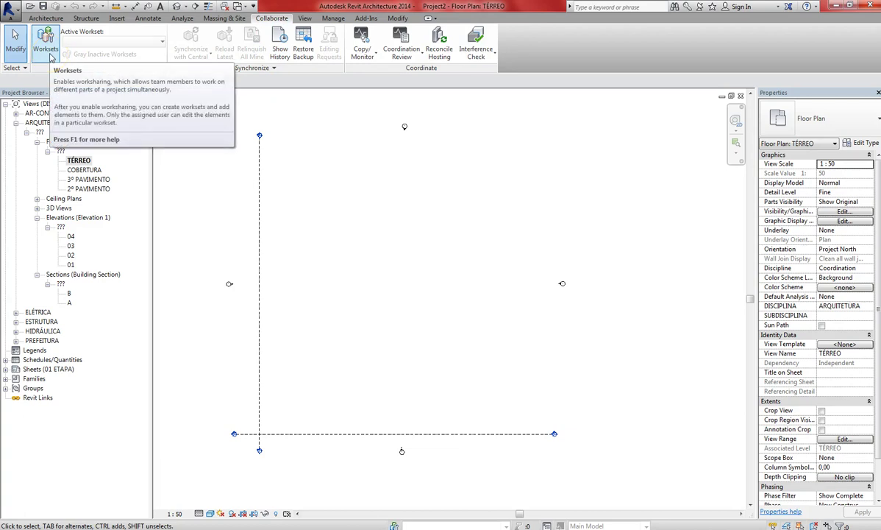
{"action": "left_click", "coordinate": [305, 19]}
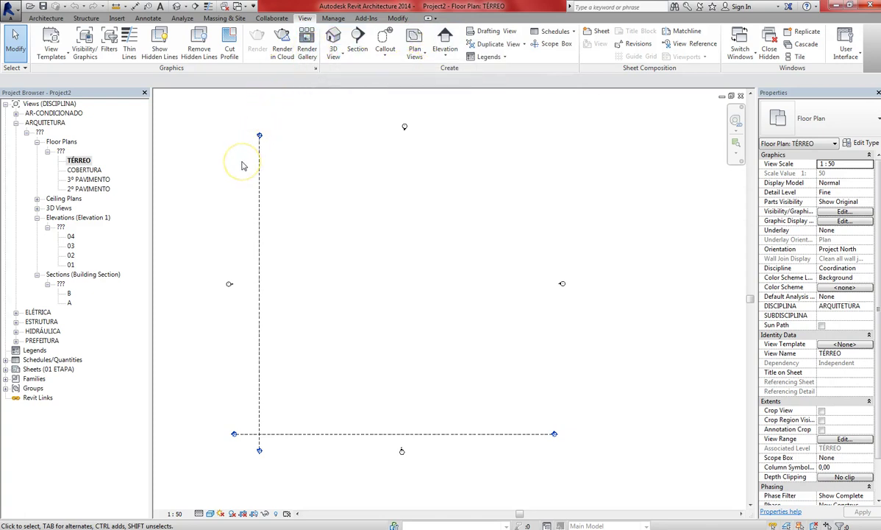
{"action": "left_click", "coordinate": [333, 18]}
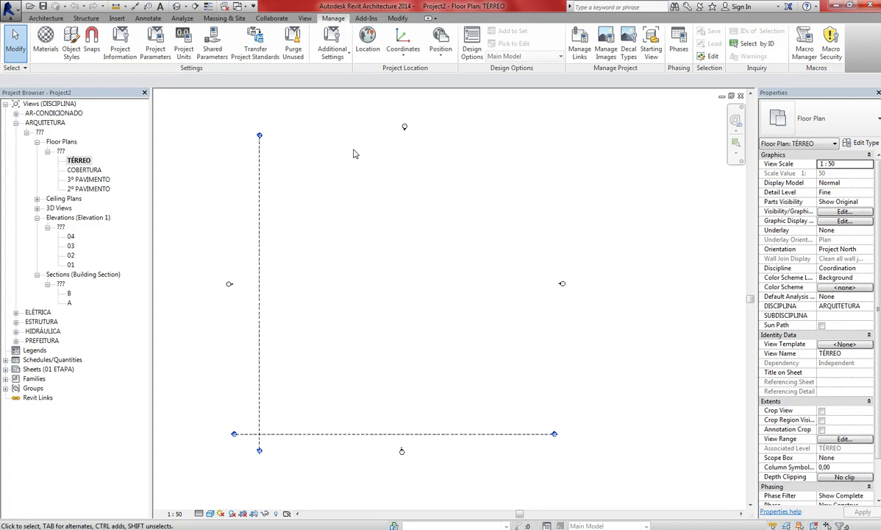
{"action": "left_click", "coordinate": [366, 17]}
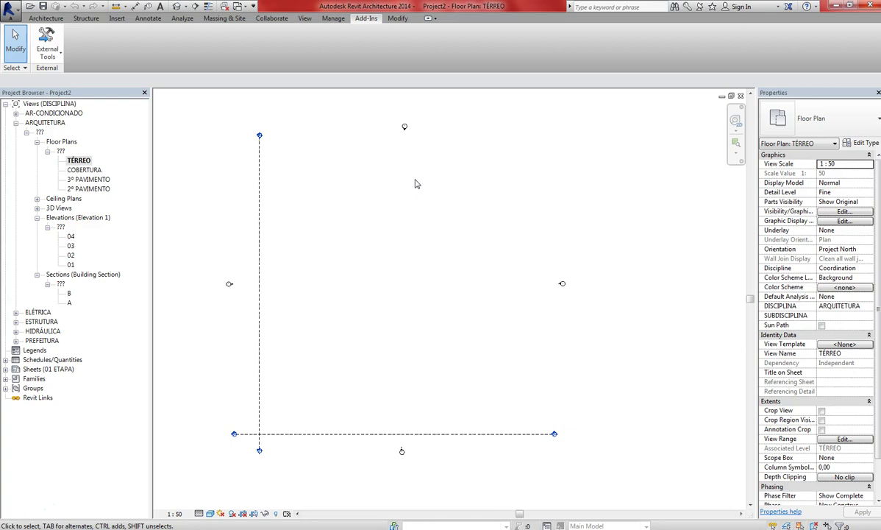
{"action": "left_click", "coordinate": [398, 18]}
{"action": "left_click", "coordinate": [503, 156]}
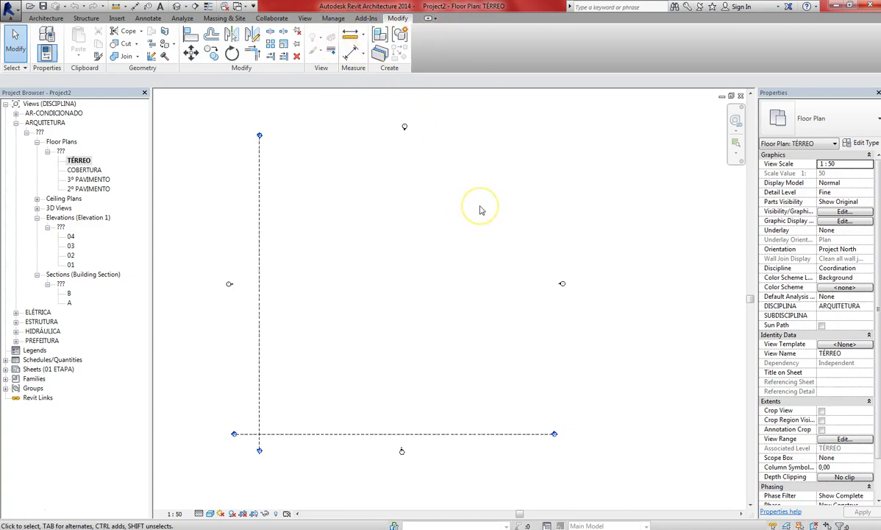
Start the Wall tool with the basic wall type int - CERÂMICO (TINTA / TINTA) (15).
{"action": "left_click", "coordinate": [41, 18]}
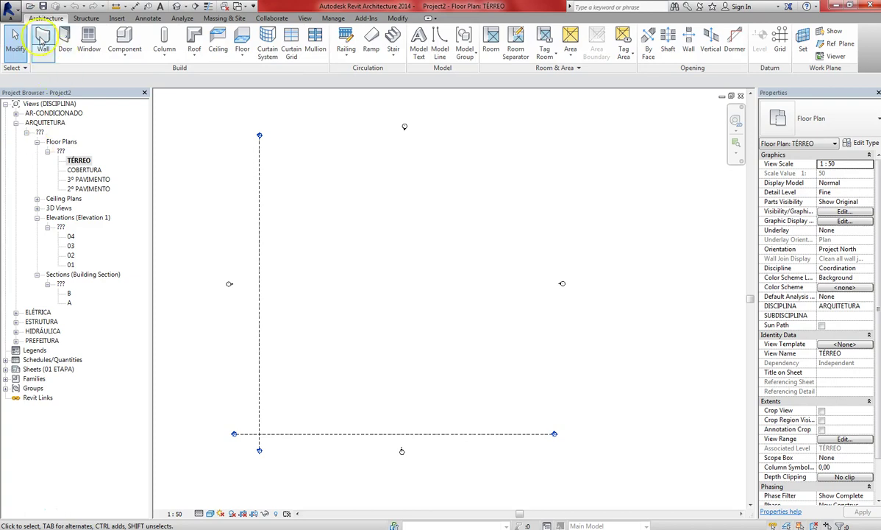
{"action": "left_click", "coordinate": [42, 37]}
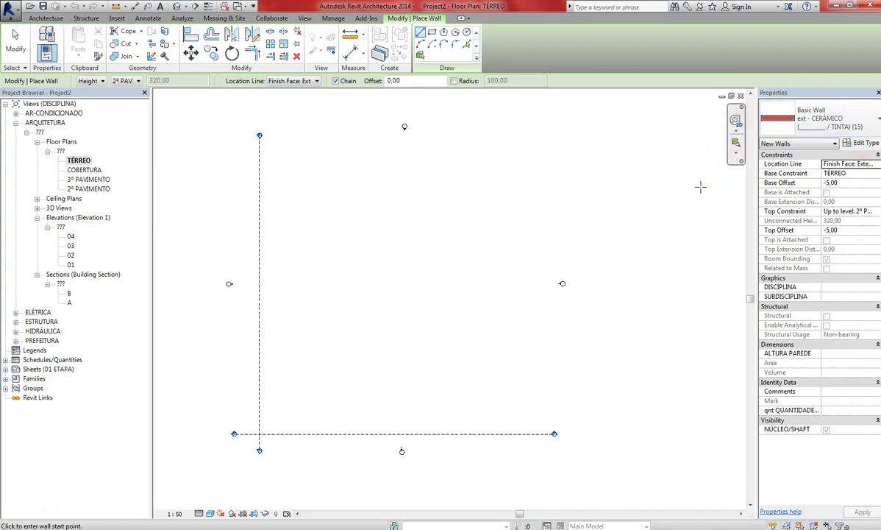
{"action": "left_click", "coordinate": [866, 117]}
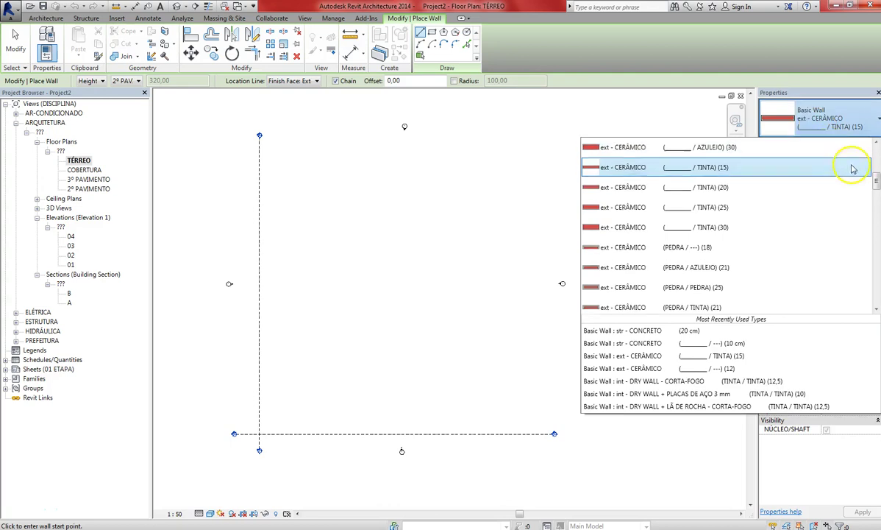
{"action": "left_click_drag", "start_coordinate": [876, 188], "coordinate": [877, 225]}
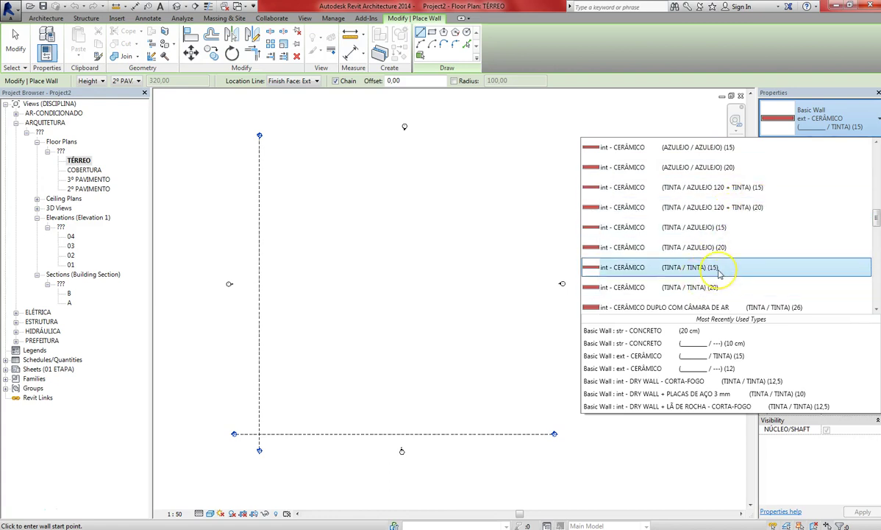
{"action": "left_click", "coordinate": [660, 268]}
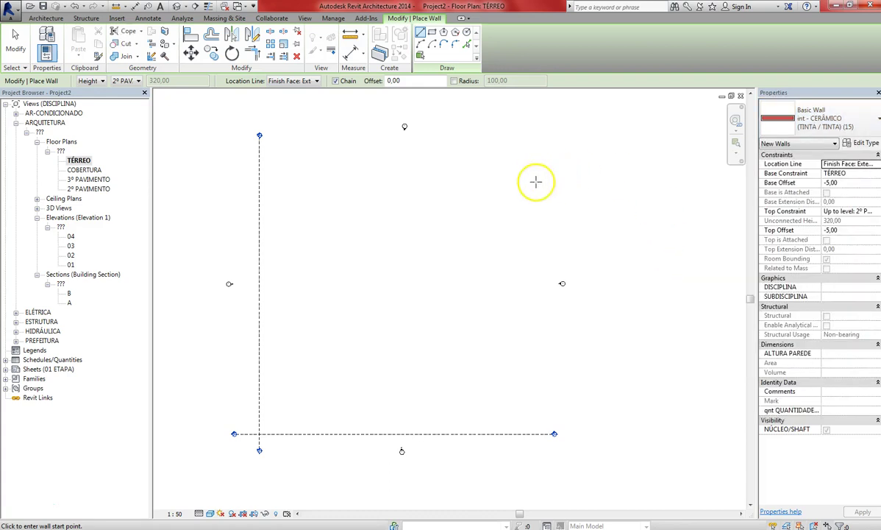
Draw a single horizontal wall about 230 cm long in the empty area beside the elevation markers.
{"action": "middle_click_drag", "start_coordinate": [509, 183], "coordinate": [292, 237]}
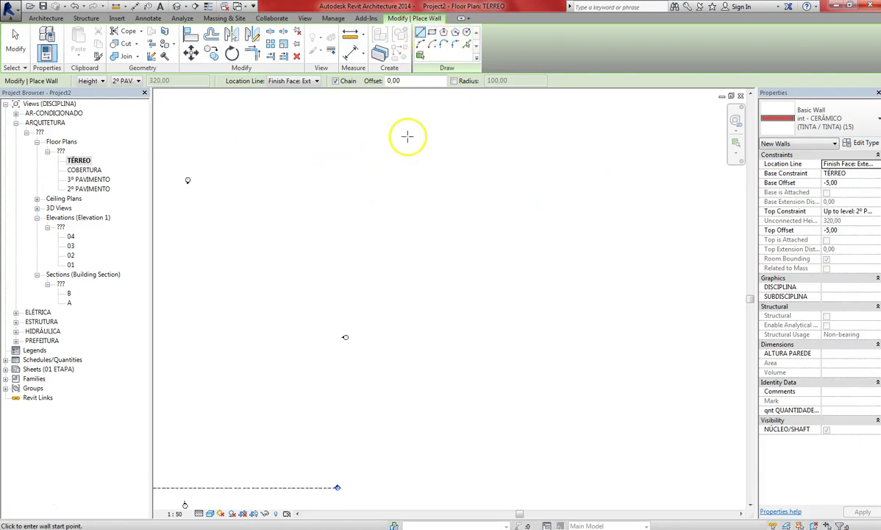
{"action": "left_click", "coordinate": [383, 177]}
{"action": "scroll", "coordinate": [409, 181], "scroll_direction": "up", "scroll_amount": 5}
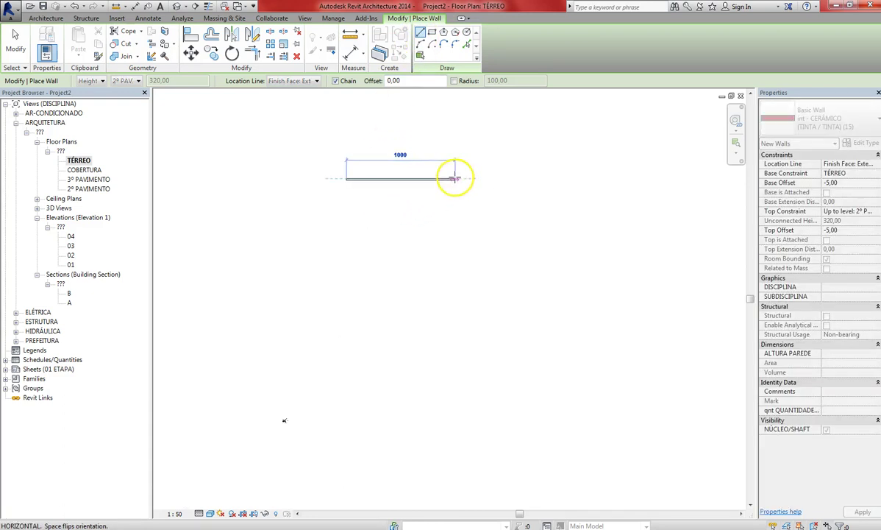
{"action": "middle_click_drag", "start_coordinate": [404, 178], "coordinate": [490, 227]}
{"action": "scroll", "coordinate": [335, 177], "scroll_direction": "up", "scroll_amount": 4}
{"action": "scroll", "coordinate": [489, 227], "scroll_direction": "up", "scroll_amount": 3}
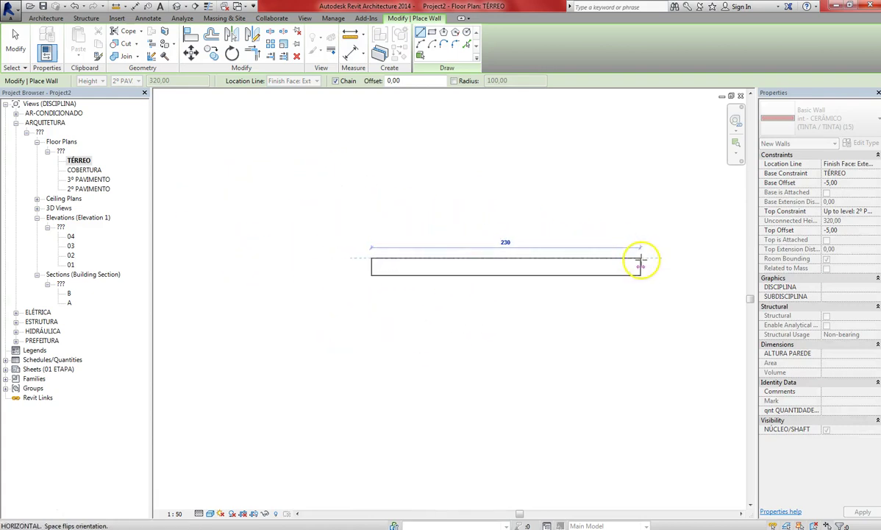
{"action": "left_click", "coordinate": [640, 259]}
{"action": "middle_click_drag", "start_coordinate": [649, 251], "coordinate": [563, 238]}
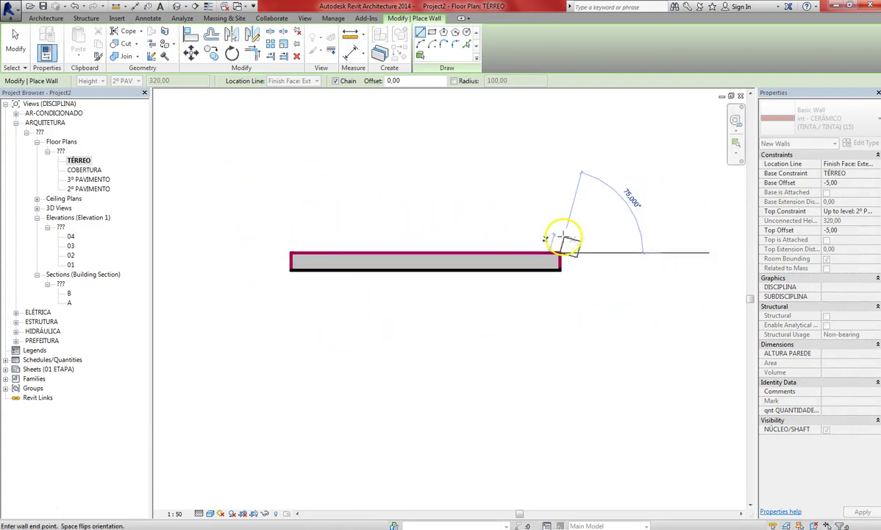
{"action": "key", "text": "Escape"}
Draw a closed rectangle of walls below the single wall, about 265 by 115 cm inside, and leave the Wall tool.
{"action": "left_click", "coordinate": [433, 33]}
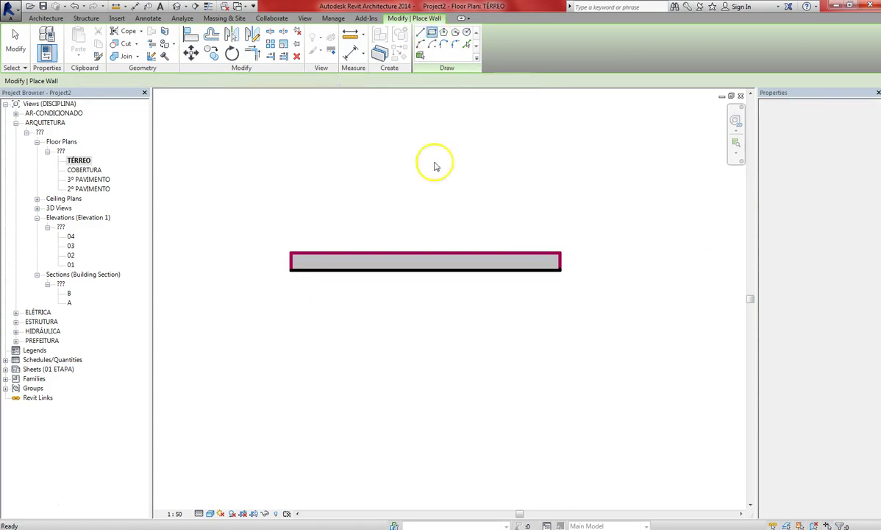
{"action": "scroll", "coordinate": [342, 307], "scroll_direction": "down", "scroll_amount": 4}
{"action": "middle_click_drag", "start_coordinate": [407, 374], "coordinate": [373, 243]}
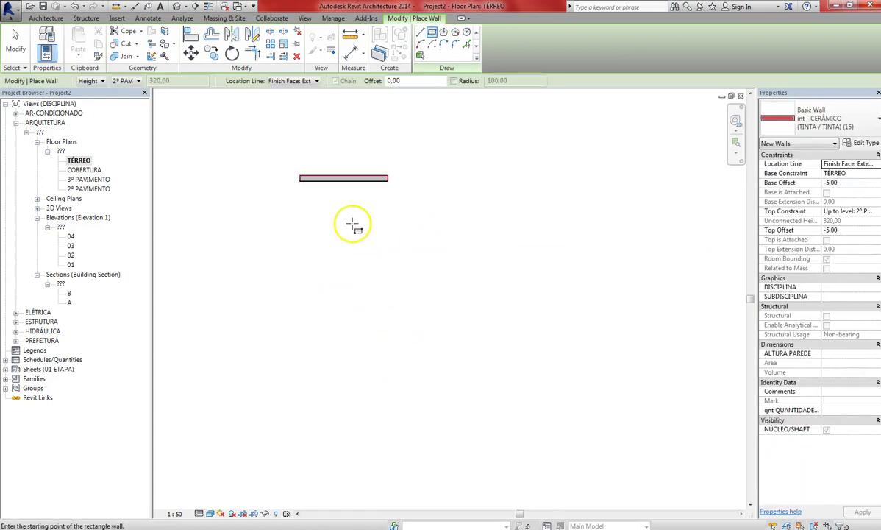
{"action": "left_click", "coordinate": [352, 223]}
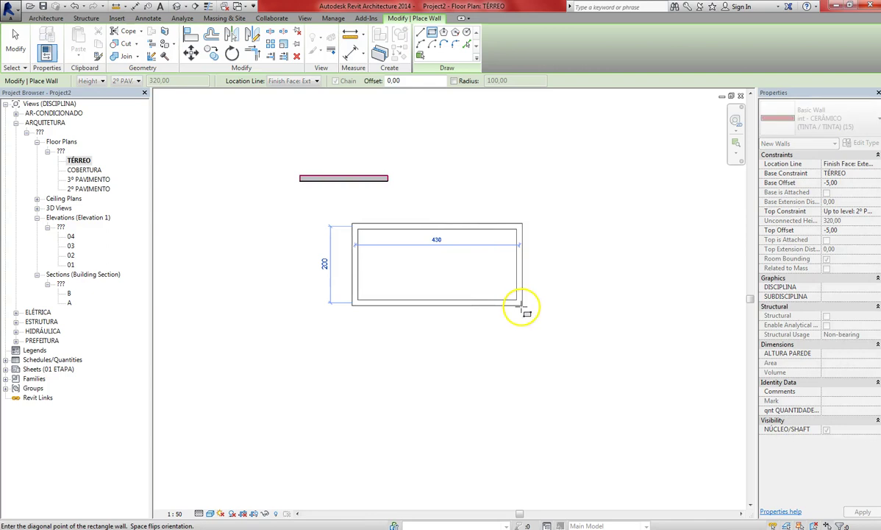
{"action": "left_click", "coordinate": [465, 278]}
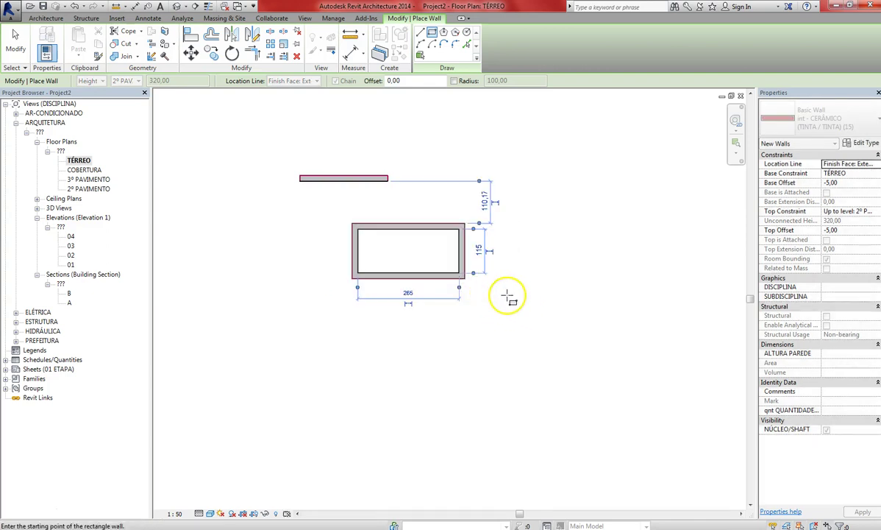
{"action": "key", "text": "Escape"}
{"action": "key", "text": "Escape"}
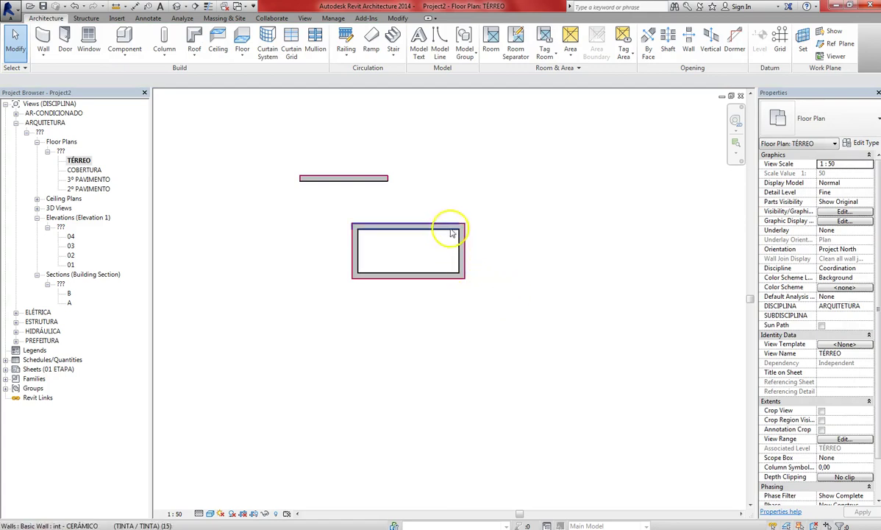
Set the clear distance between the rectangle's lower and upper walls to 200 cm by moving the lower wall.
{"action": "middle_click_drag", "start_coordinate": [473, 240], "coordinate": [493, 251]}
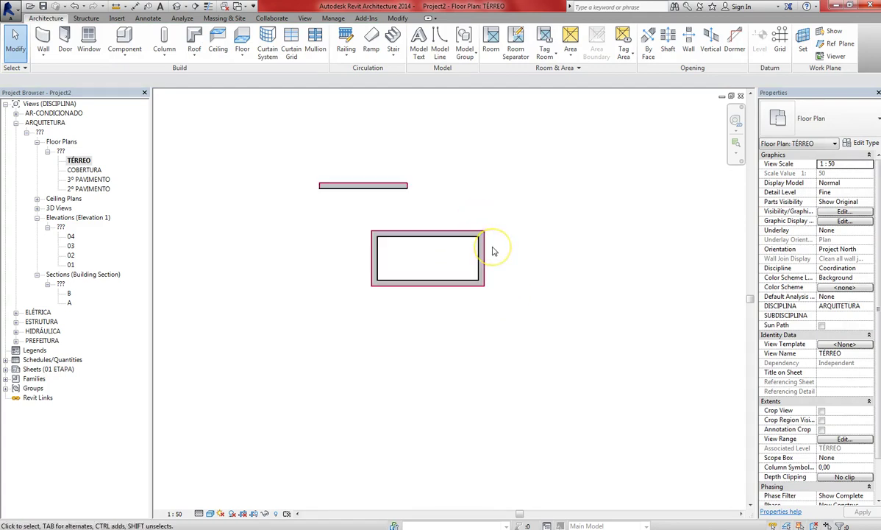
{"action": "left_click", "coordinate": [440, 286]}
{"action": "scroll", "coordinate": [400, 256], "scroll_direction": "up", "scroll_amount": 3}
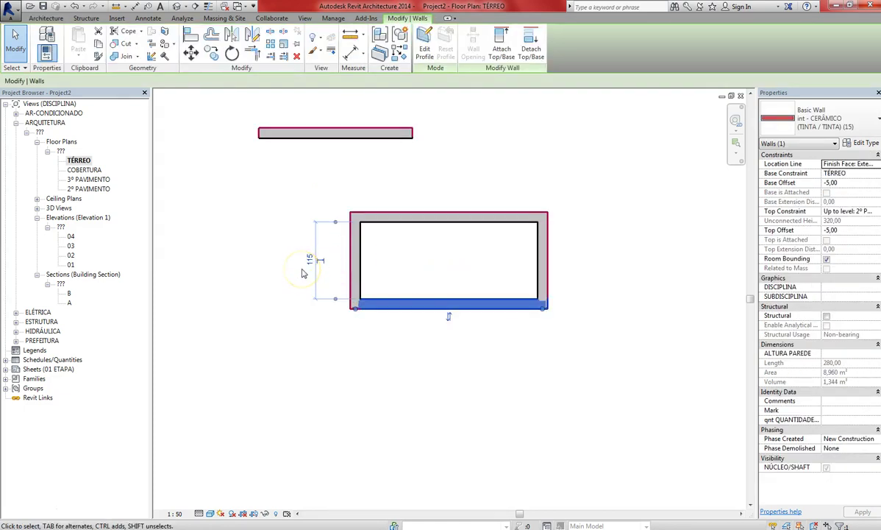
{"action": "scroll", "coordinate": [403, 265], "scroll_direction": "up", "scroll_amount": 2}
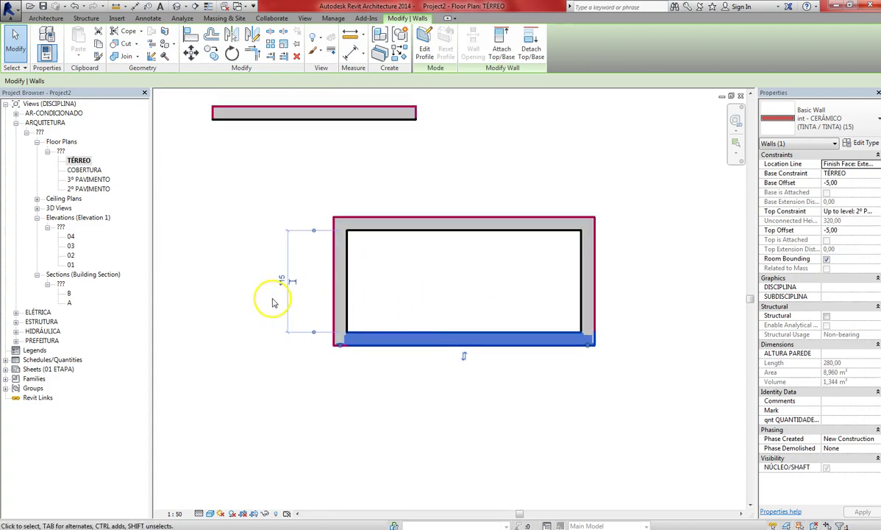
{"action": "left_click", "coordinate": [281, 283]}
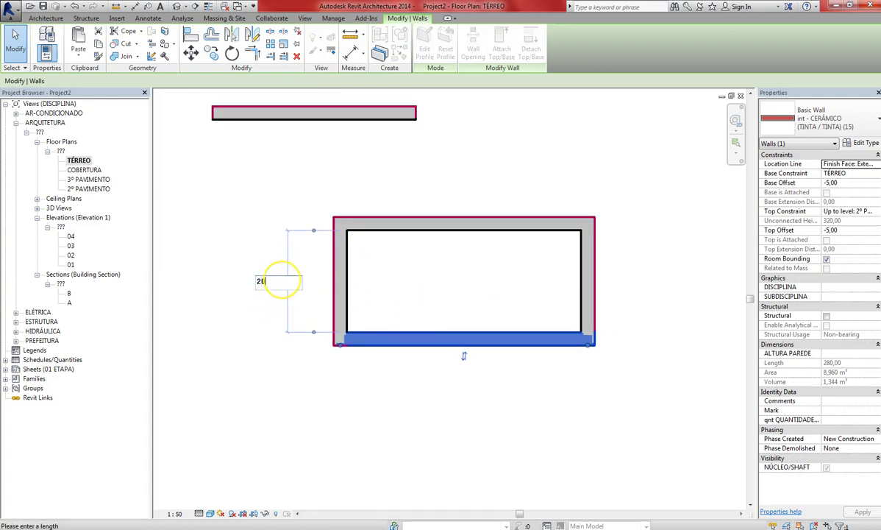
{"action": "key", "text": "Return"}
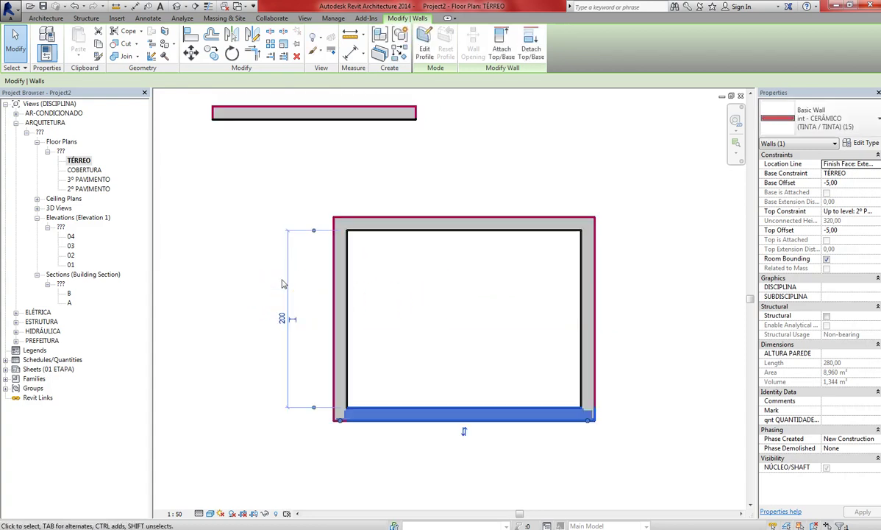
{"action": "scroll", "coordinate": [505, 256], "scroll_direction": "down", "scroll_amount": 3}
{"action": "left_click", "coordinate": [540, 226]}
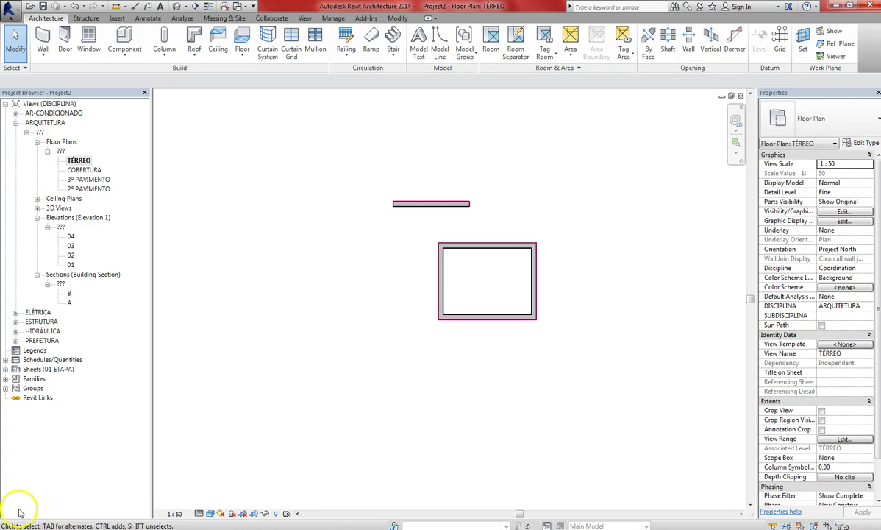
Delete the single horizontal wall above the rectangular room.
{"action": "scroll", "coordinate": [374, 167], "scroll_direction": "up", "scroll_amount": 1}
{"action": "left_click", "coordinate": [379, 191]}
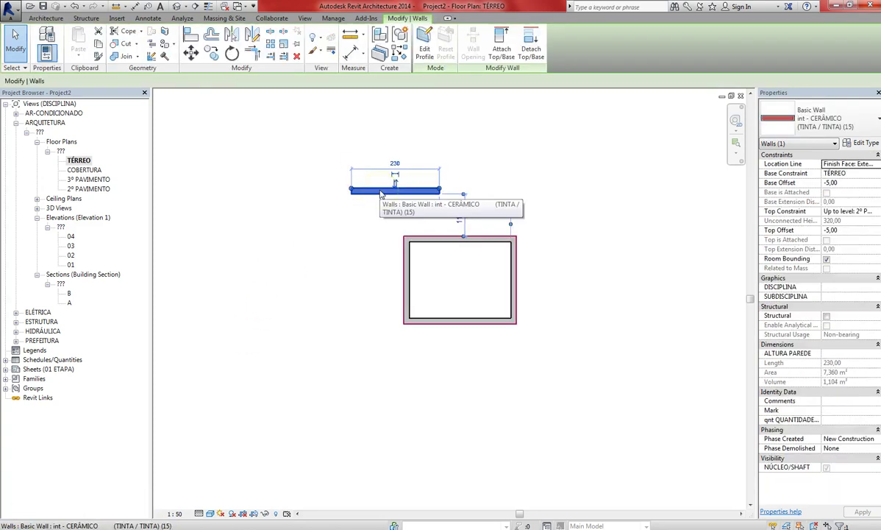
{"action": "key", "text": "Delete"}
Draw chained walls from the room's lower wall: about 180 cm down, across to the left, and up level with the room's upper wall.
{"action": "middle_click_drag", "start_coordinate": [330, 324], "coordinate": [449, 298], "text": "ctrl"}
{"action": "key", "text": "w"}
{"action": "key", "text": "a"}
{"action": "scroll", "coordinate": [448, 350], "scroll_direction": "down", "scroll_amount": 3}
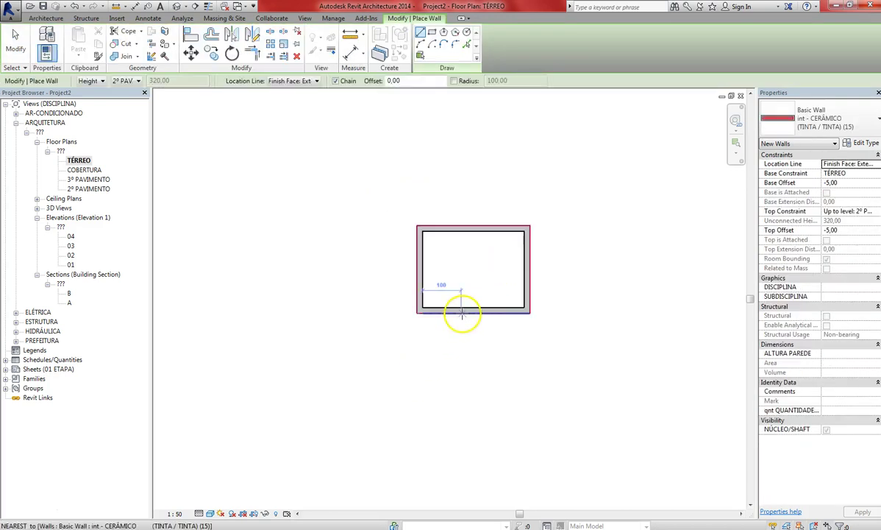
{"action": "left_click", "coordinate": [462, 313]}
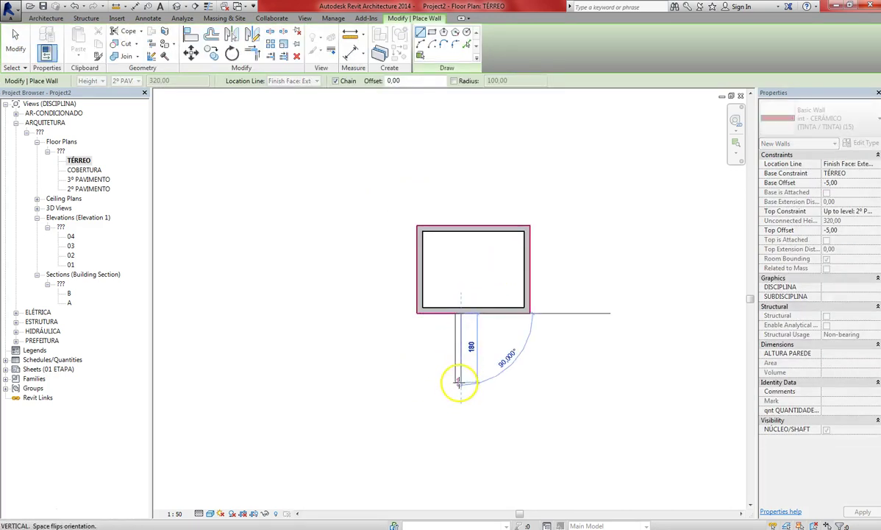
{"action": "left_click", "coordinate": [458, 381]}
{"action": "left_click", "coordinate": [347, 379]}
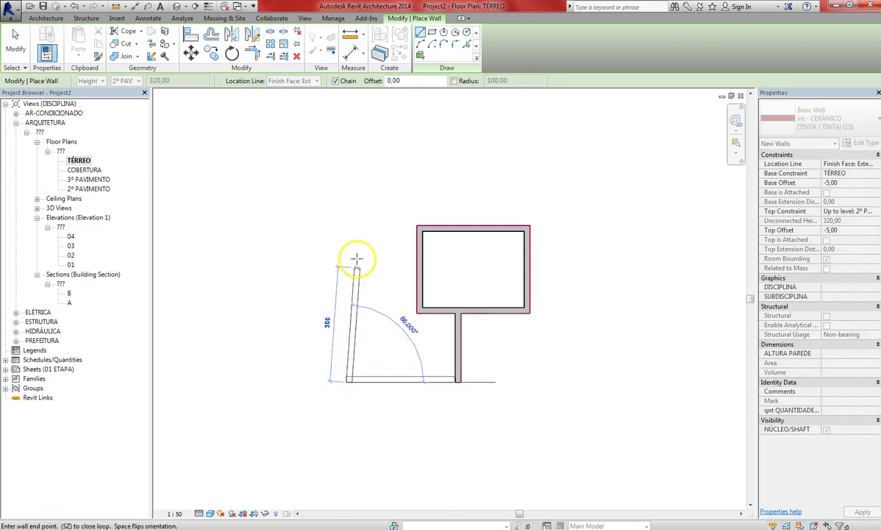
{"action": "left_click", "coordinate": [348, 225]}
Continue the chain with a horizontal wall about 106.5 cm long toward the room, and leave the Wall tool.
{"action": "scroll", "coordinate": [348, 224], "scroll_direction": "up", "scroll_amount": 4}
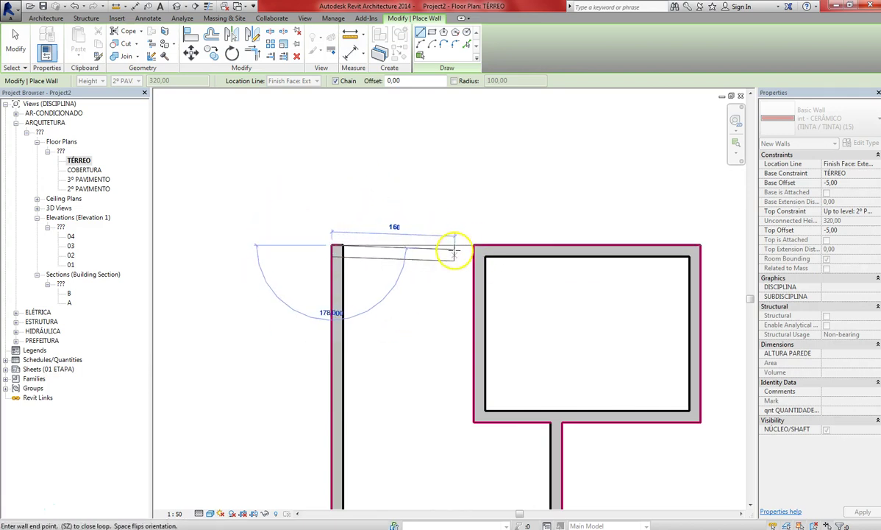
{"action": "scroll", "coordinate": [390, 239], "scroll_direction": "up", "scroll_amount": 3}
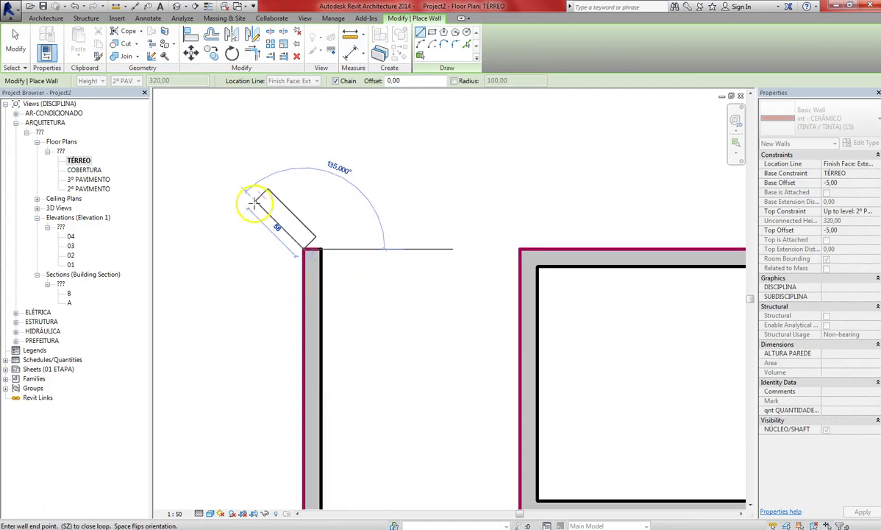
{"action": "left_click", "coordinate": [423, 255]}
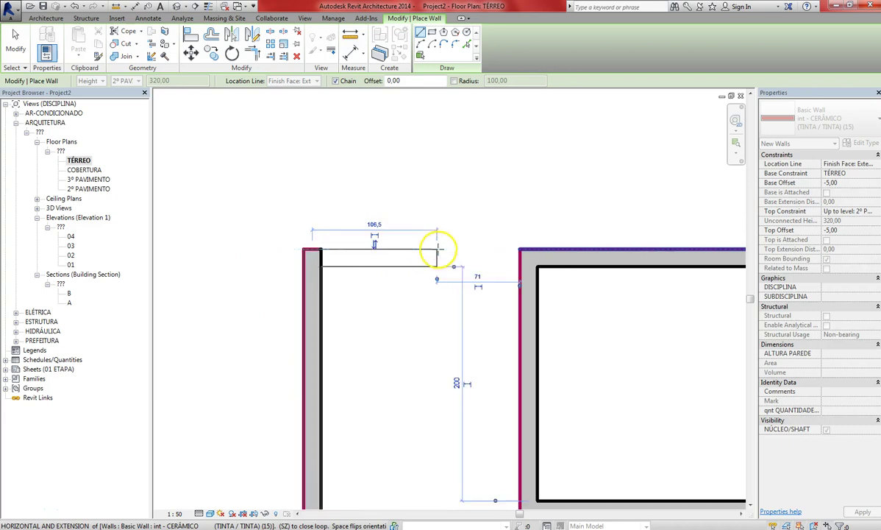
{"action": "key", "text": "Escape"}
{"action": "key", "text": "Escape"}
{"action": "scroll", "coordinate": [393, 211], "scroll_direction": "down", "scroll_amount": 2}
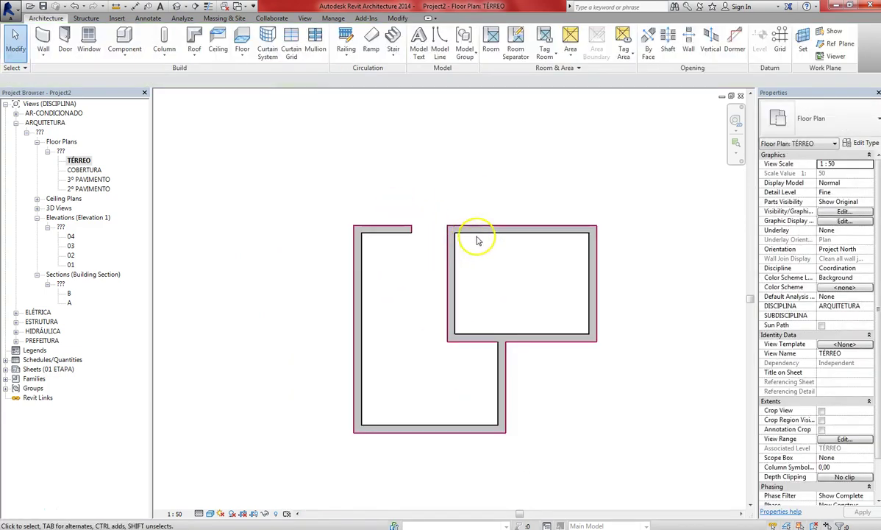
Delete the short wall at the upper gap and extend the room's upper wall to the left wall's end, closing the second room.
{"action": "left_click", "coordinate": [401, 230]}
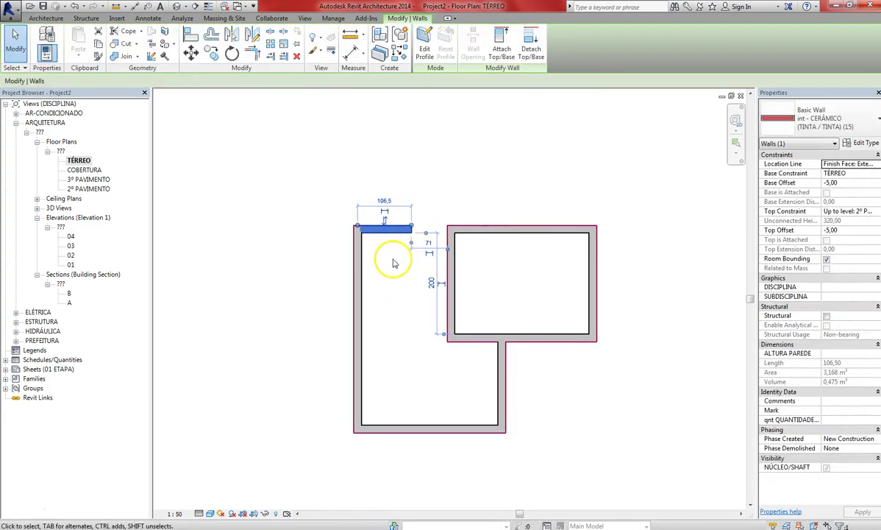
{"action": "key", "text": "Delete"}
{"action": "left_click", "coordinate": [450, 229]}
{"action": "scroll", "coordinate": [445, 231], "scroll_direction": "up", "scroll_amount": 2}
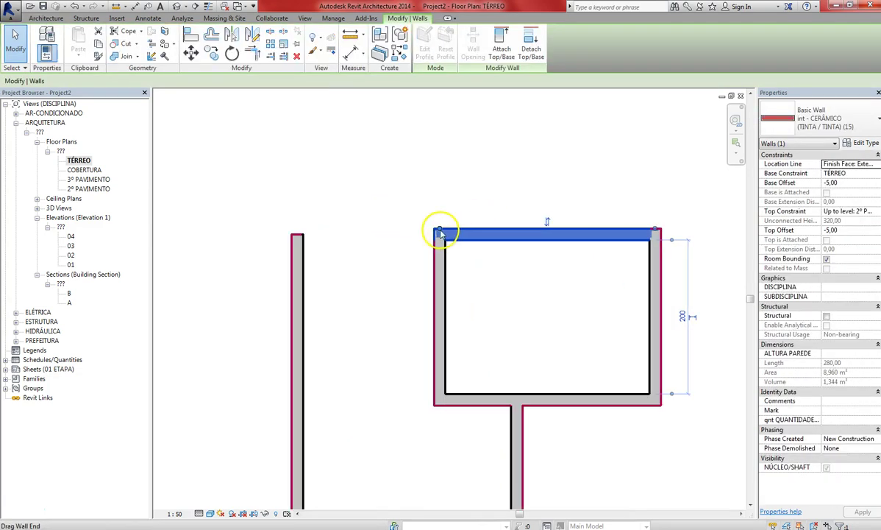
{"action": "left_click_drag", "start_coordinate": [440, 231], "coordinate": [297, 229]}
{"action": "scroll", "coordinate": [307, 213], "scroll_direction": "up", "scroll_amount": 4}
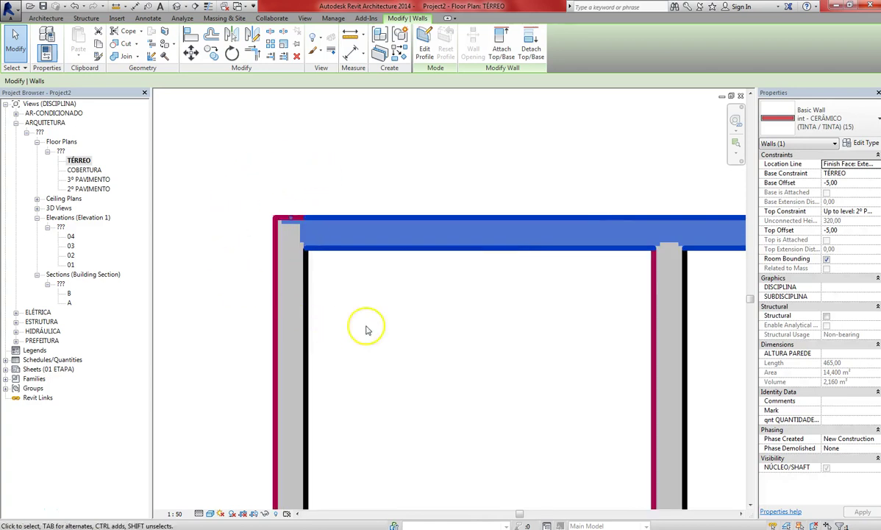
{"action": "left_click", "coordinate": [205, 247]}
{"action": "scroll", "coordinate": [338, 161], "scroll_direction": "down", "scroll_amount": 6}
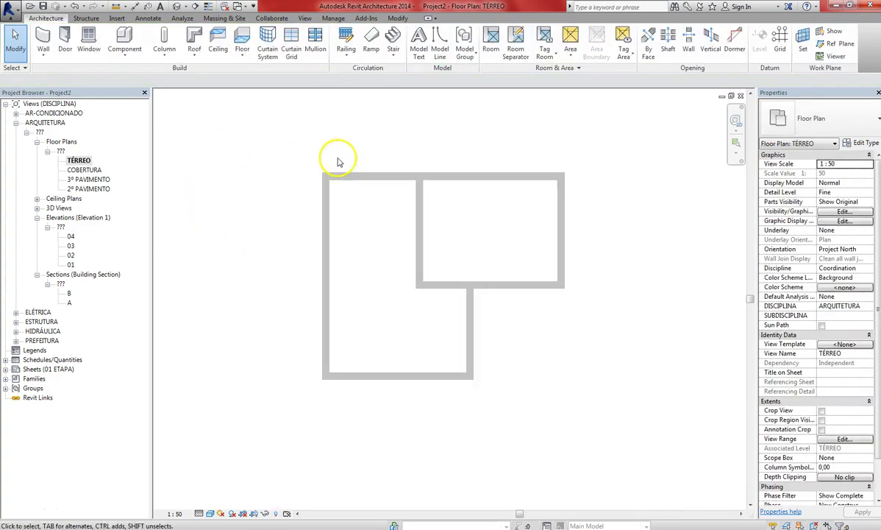
{"action": "middle_click_drag", "start_coordinate": [413, 329], "coordinate": [415, 331]}
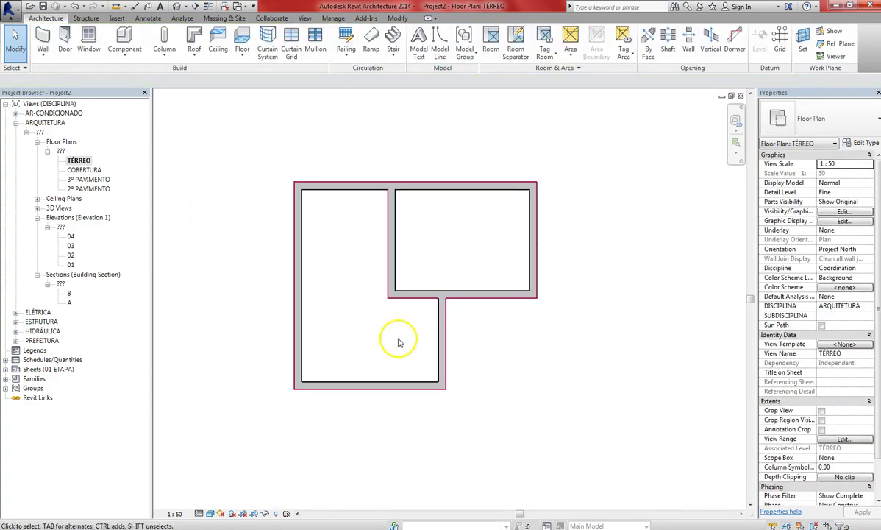
{"action": "middle_click_drag", "start_coordinate": [445, 244], "coordinate": [430, 256]}
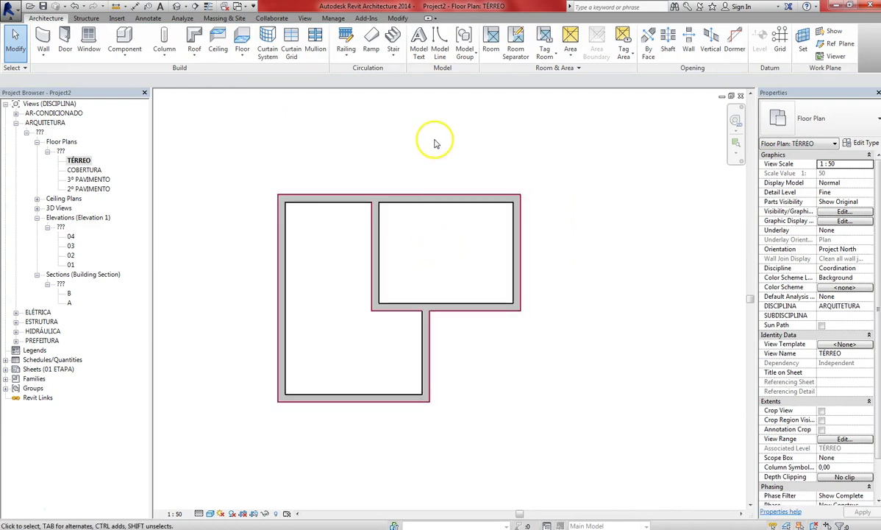
{"action": "middle_click_drag", "start_coordinate": [436, 152], "coordinate": [444, 153]}
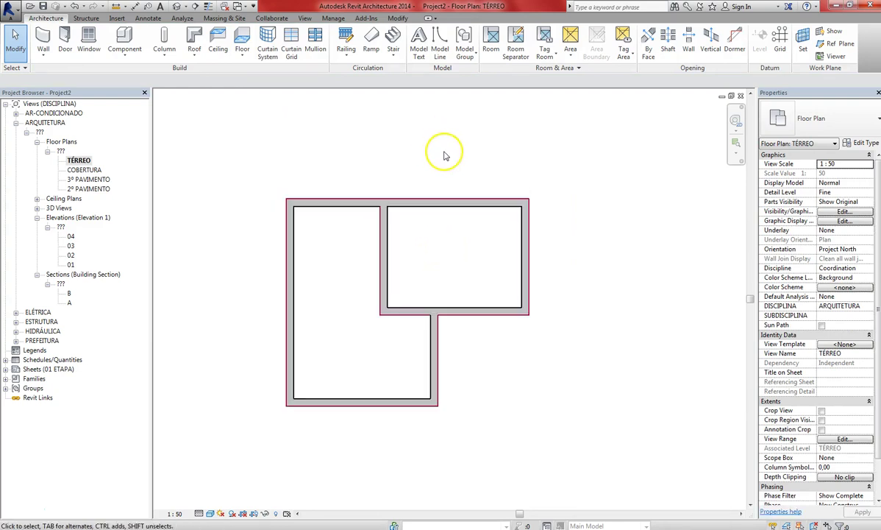
Open the default 3D view and examine the walls of the two adjoining rooms.
{"action": "left_click", "coordinate": [308, 18]}
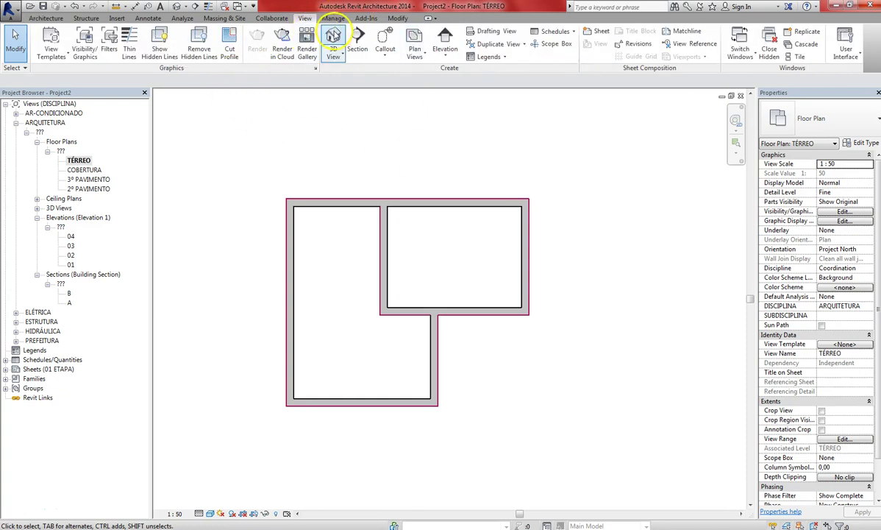
{"action": "left_click", "coordinate": [332, 37]}
{"action": "scroll", "coordinate": [367, 254], "scroll_direction": "down", "scroll_amount": 3}
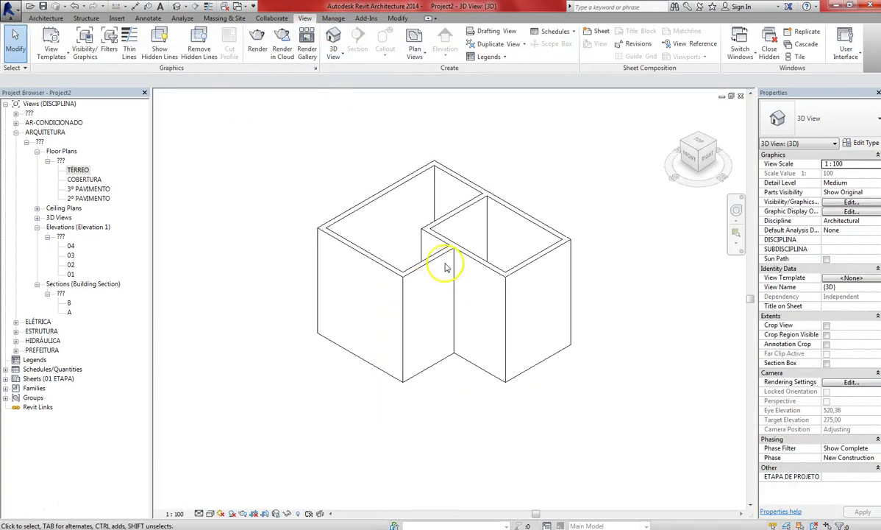
{"action": "middle_click_drag", "start_coordinate": [573, 187], "coordinate": [557, 198]}
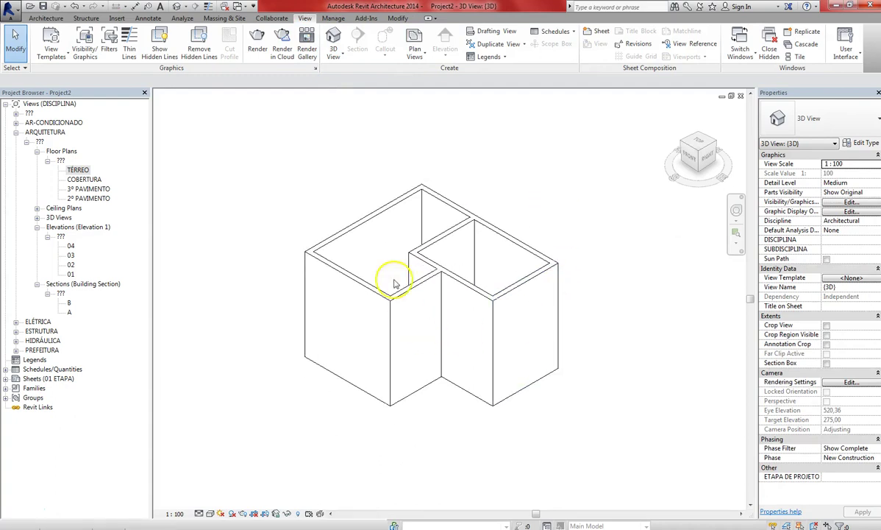
{"action": "scroll", "coordinate": [473, 333], "scroll_direction": "up", "scroll_amount": 1}
{"action": "scroll", "coordinate": [473, 333], "scroll_direction": "up", "scroll_amount": 1}
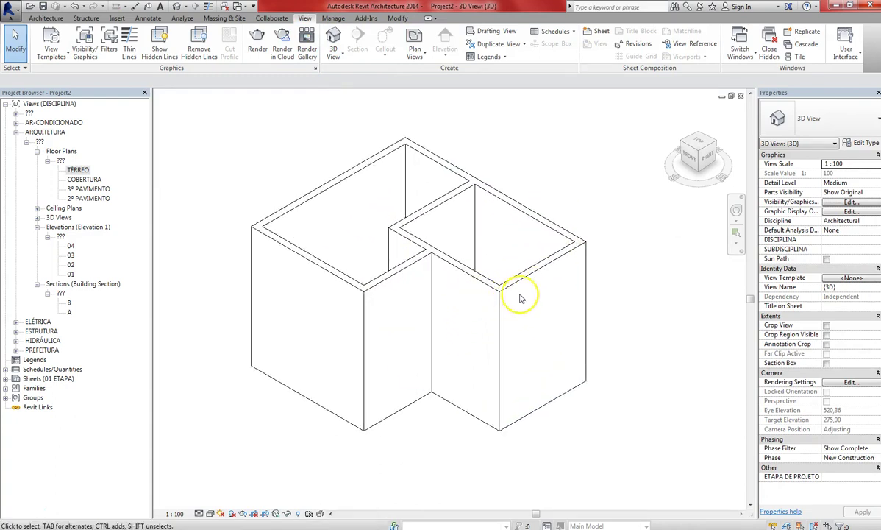
Reopen the TÉRREO floor plan and cycle through the open 3D, cover sheet and plan views, ending on the plan.
{"action": "double_click", "coordinate": [76, 171]}
{"action": "mouse_move", "coordinate": [360, 187]}
{"action": "middle_mouse_down"}
{"action": "mouse_move", "coordinate": [384, 171]}
{"action": "mouse_move", "coordinate": [377, 157]}
{"action": "mouse_move", "coordinate": [383, 163]}
{"action": "middle_mouse_up"}
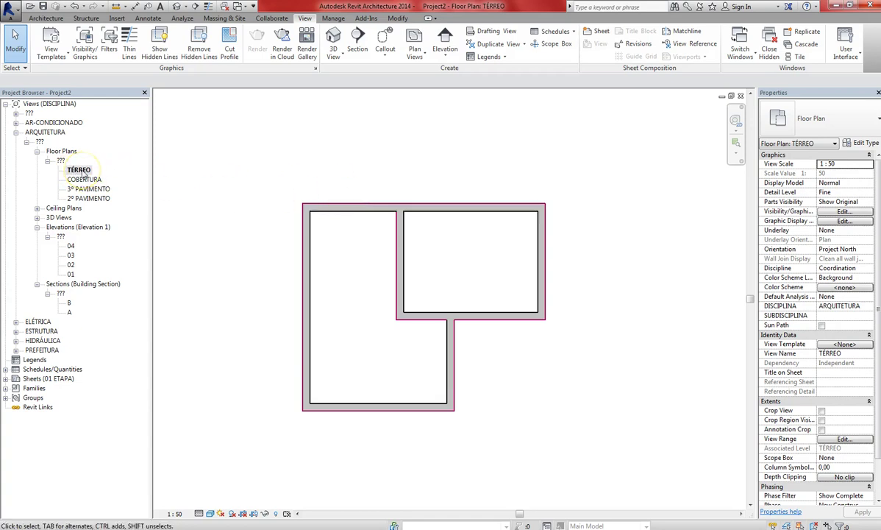
{"action": "key", "text": "ctrl+Tab"}
{"action": "key", "text": "ctrl+Tab"}
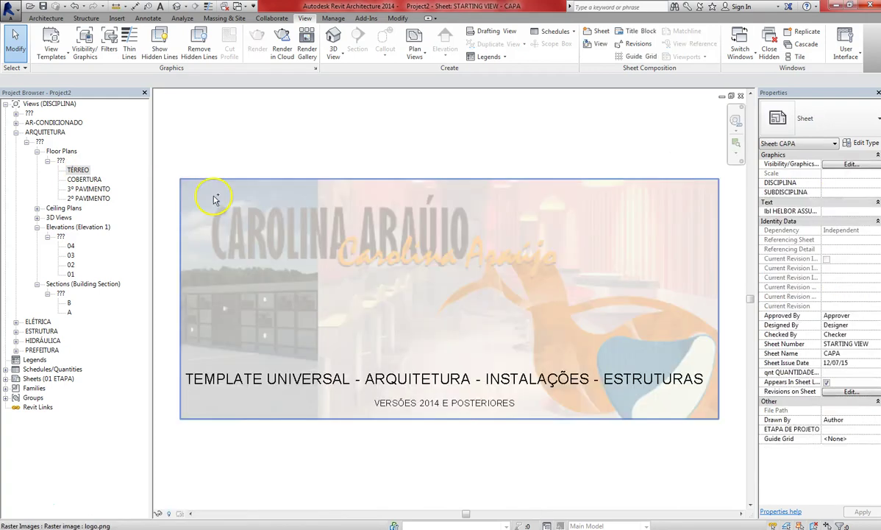
{"action": "key", "text": "ctrl+Tab"}
{"action": "key", "text": "ctrl+Tab"}
{"action": "key", "text": "ctrl+Tab"}
{"action": "key", "text": "ctrl+Tab"}
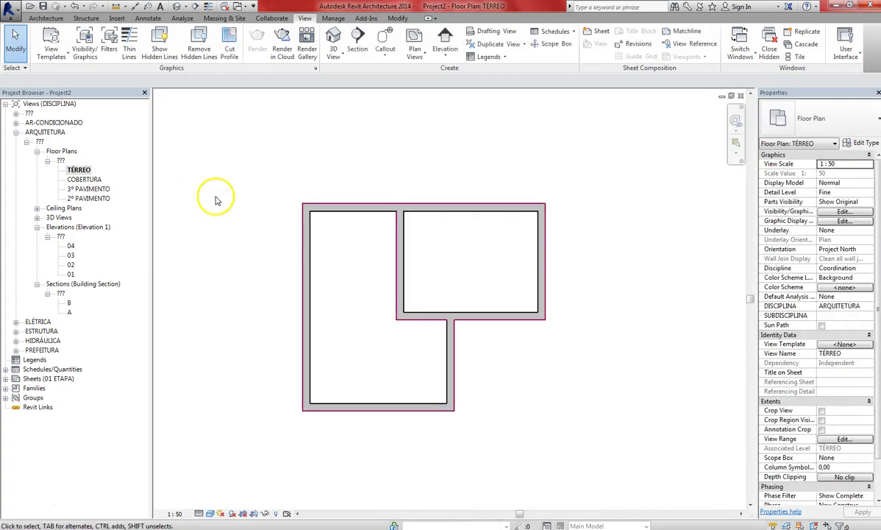
{"action": "key", "text": "ctrl+Tab"}
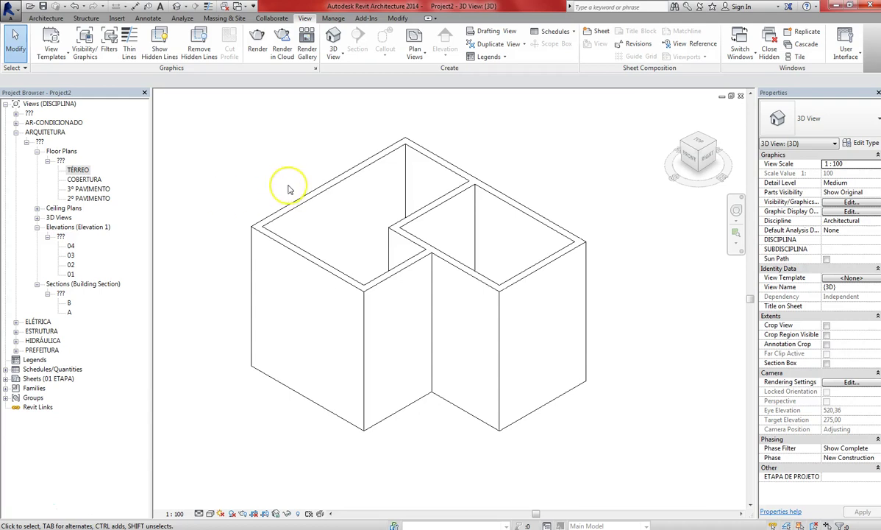
{"action": "key", "text": "ctrl+Tab"}
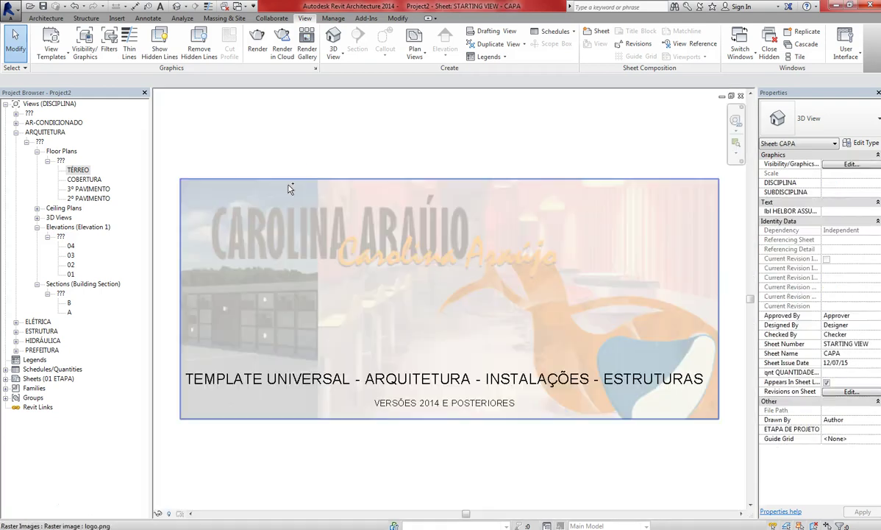
{"action": "key", "text": "ctrl+Tab"}
{"action": "scroll", "coordinate": [429, 289], "scroll_direction": "up", "scroll_amount": 2}
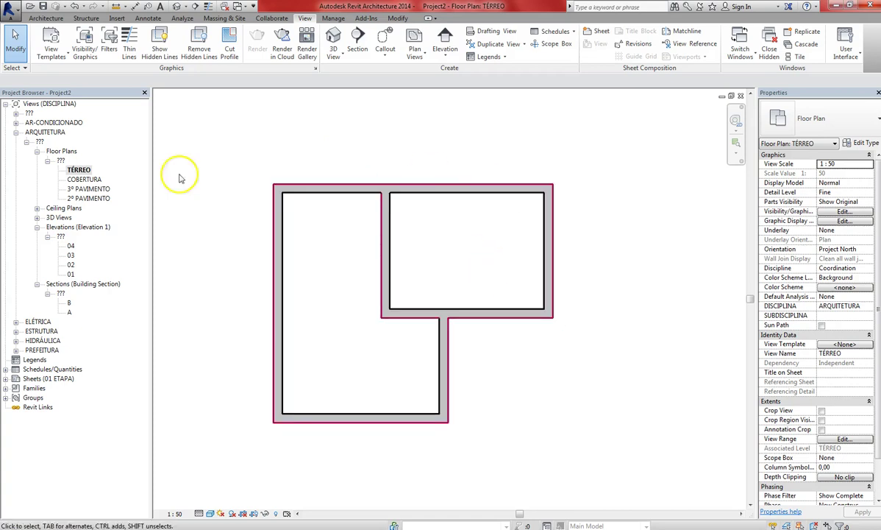
Start a floor and pick the four inner wall edges around the upper-right rectangular room as boundary lines.
{"action": "left_click", "coordinate": [47, 18]}
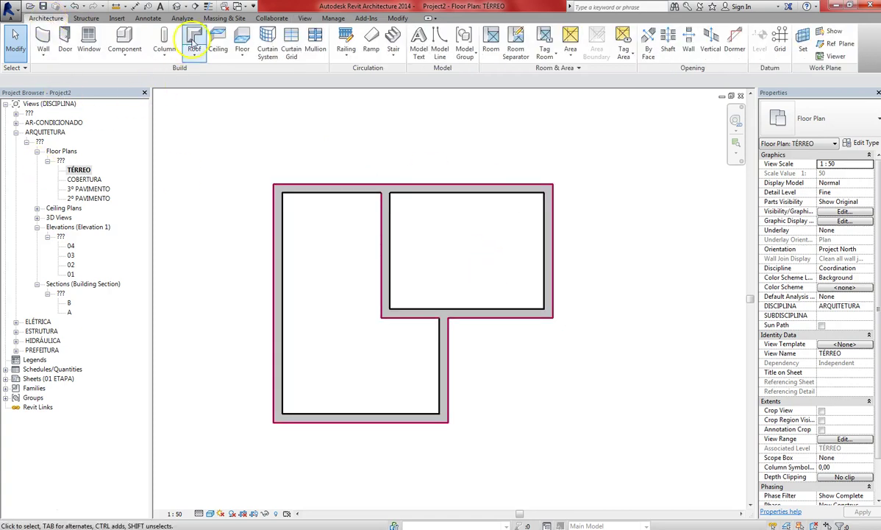
{"action": "left_click", "coordinate": [242, 41]}
{"action": "middle_click_drag", "start_coordinate": [320, 141], "coordinate": [315, 140]}
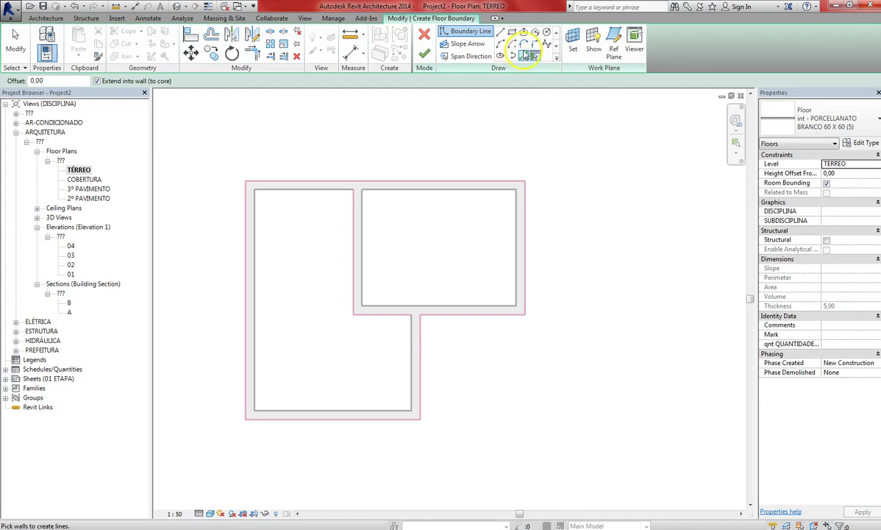
{"action": "left_click", "coordinate": [523, 57]}
{"action": "middle_click_drag", "start_coordinate": [557, 158], "coordinate": [571, 157]}
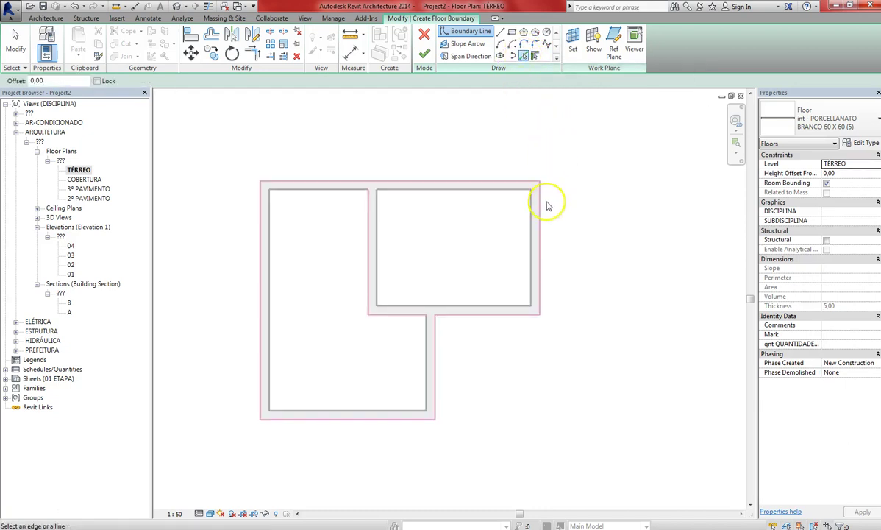
{"action": "left_click", "coordinate": [528, 239]}
{"action": "left_click", "coordinate": [482, 192]}
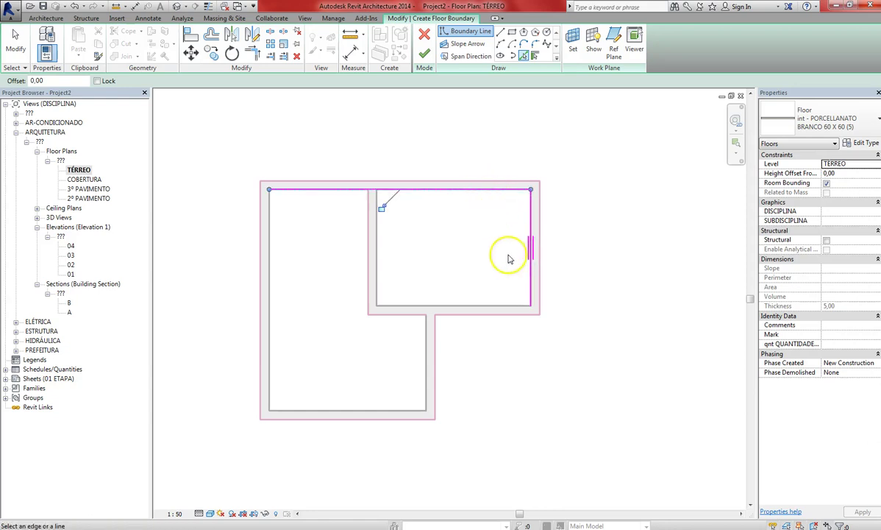
{"action": "left_click", "coordinate": [494, 305]}
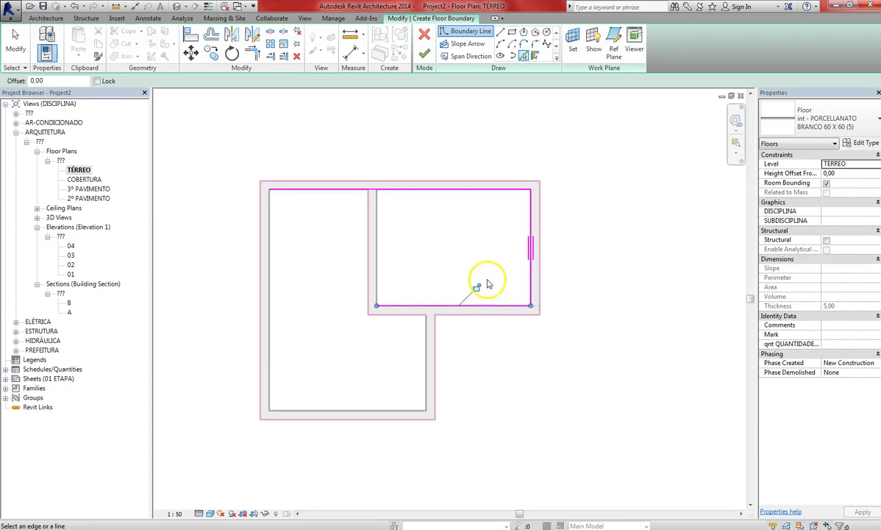
{"action": "middle_click_drag", "start_coordinate": [493, 247], "coordinate": [512, 252]}
{"action": "left_click", "coordinate": [394, 250]}
Shorten the floor sketch's upper boundary line to the rectangular room's inner upper-left corner and finish the floor.
{"action": "scroll", "coordinate": [421, 160], "scroll_direction": "up", "scroll_amount": 2}
{"action": "left_click", "coordinate": [403, 197]}
{"action": "key", "text": "Escape"}
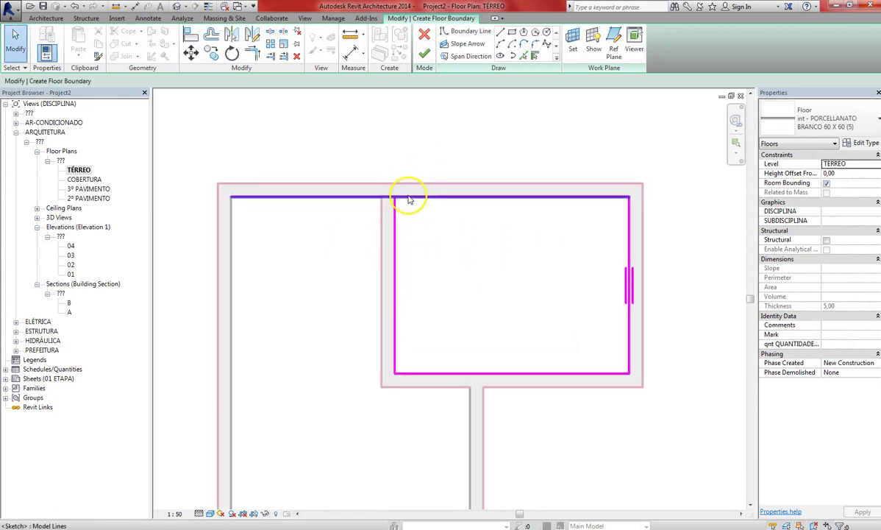
{"action": "left_click", "coordinate": [407, 199]}
{"action": "left_click_drag", "start_coordinate": [231, 197], "coordinate": [393, 196]}
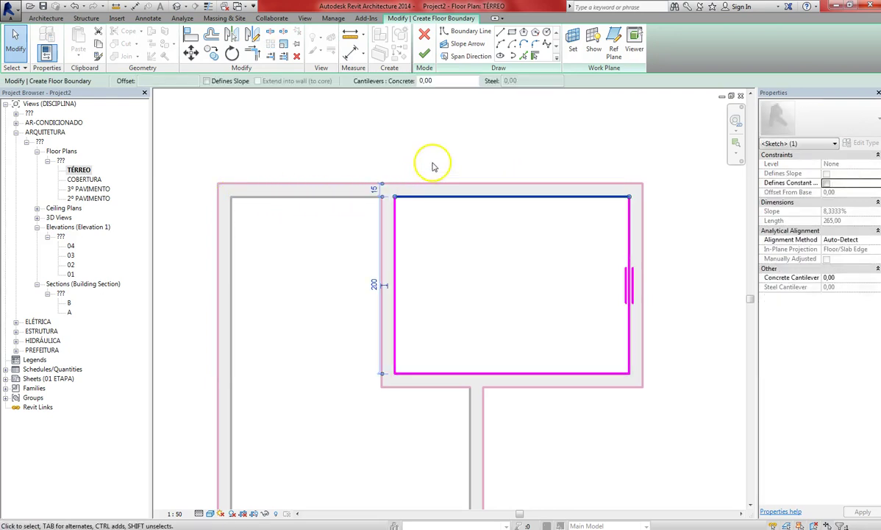
{"action": "scroll", "coordinate": [432, 165], "scroll_direction": "down", "scroll_amount": 1}
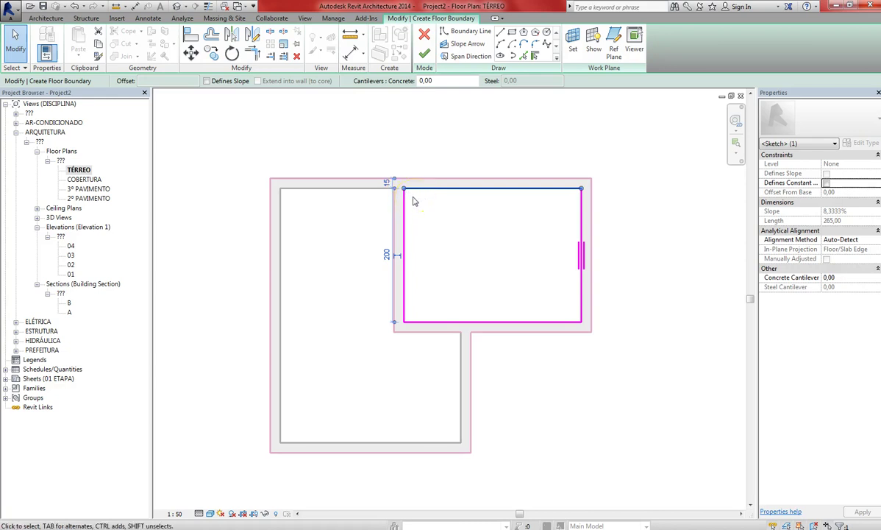
{"action": "left_click", "coordinate": [442, 233]}
{"action": "middle_click_drag", "start_coordinate": [457, 259], "coordinate": [426, 249]}
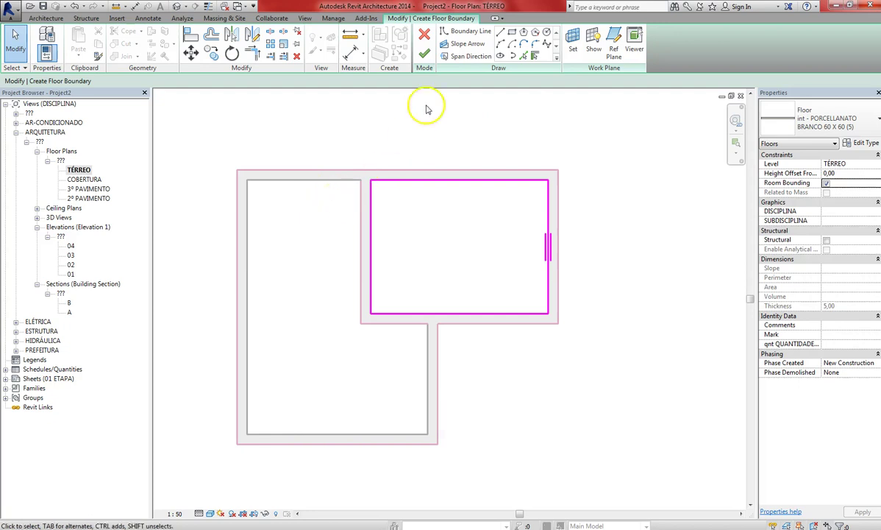
{"action": "left_click", "coordinate": [424, 54]}
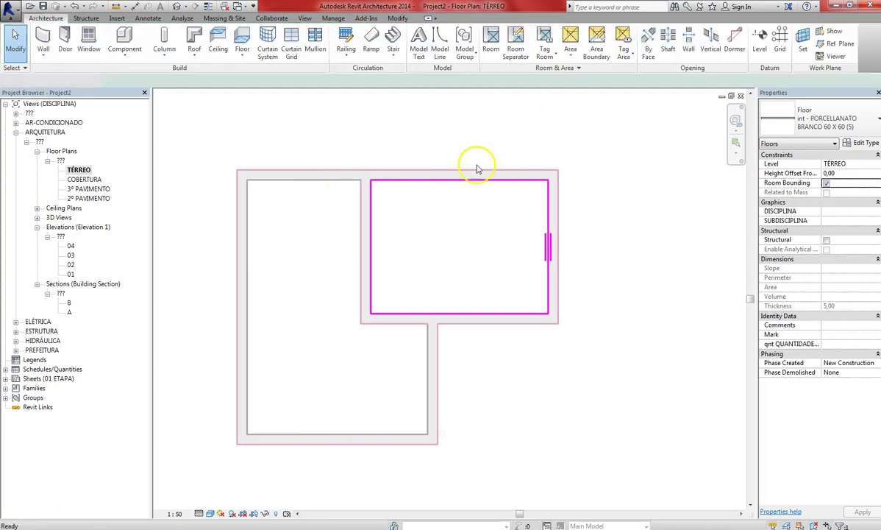
Browse the exterior, interior and structural floor types available for the rectangular room's floor, keeping the current type.
{"action": "middle_click_drag", "start_coordinate": [557, 259], "coordinate": [529, 261]}
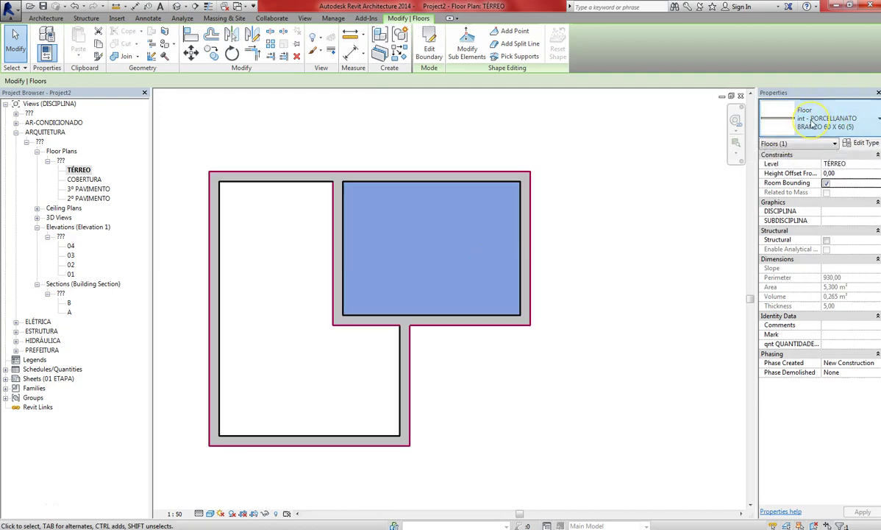
{"action": "left_click", "coordinate": [813, 125]}
{"action": "scroll", "coordinate": [860, 277], "scroll_direction": "up", "scroll_amount": 5}
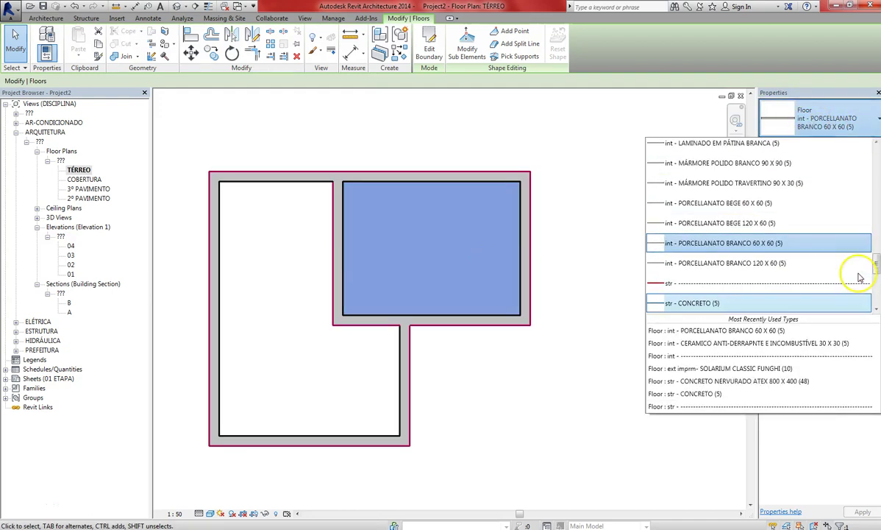
{"action": "scroll", "coordinate": [774, 245], "scroll_direction": "up", "scroll_amount": 8}
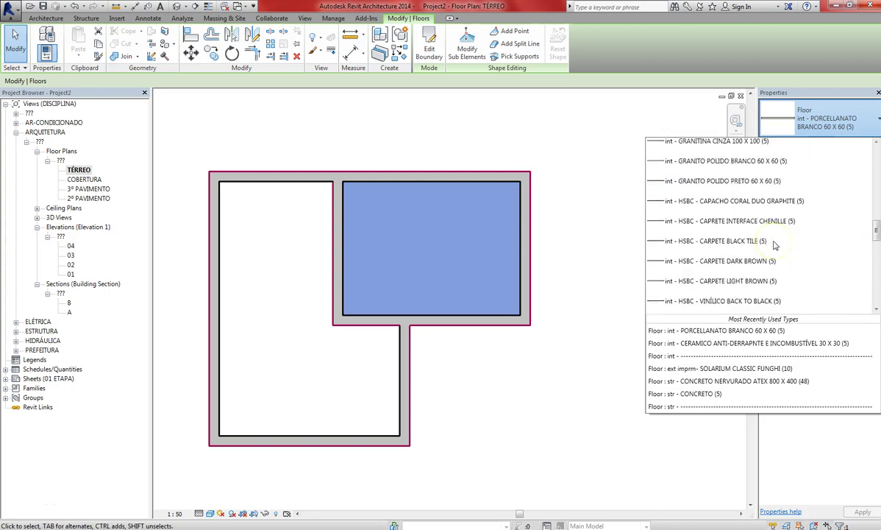
{"action": "scroll", "coordinate": [779, 235], "scroll_direction": "up", "scroll_amount": 6}
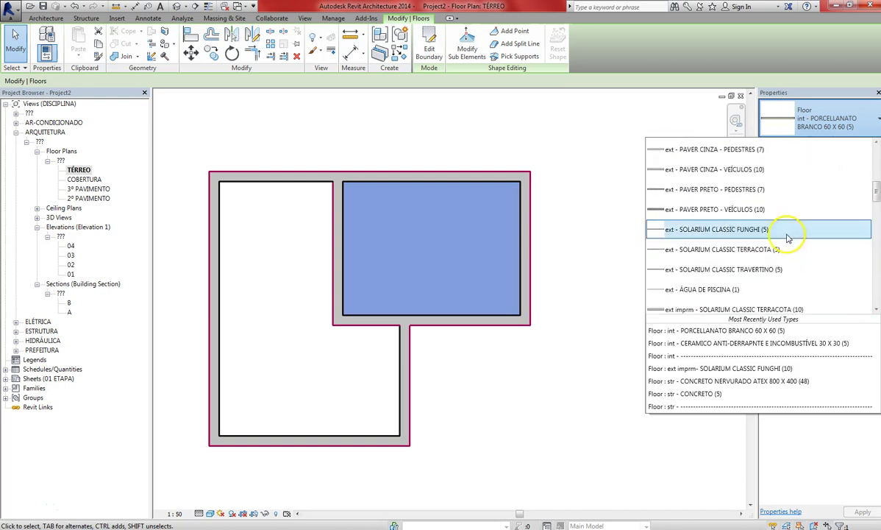
{"action": "scroll", "coordinate": [758, 245], "scroll_direction": "up", "scroll_amount": 3}
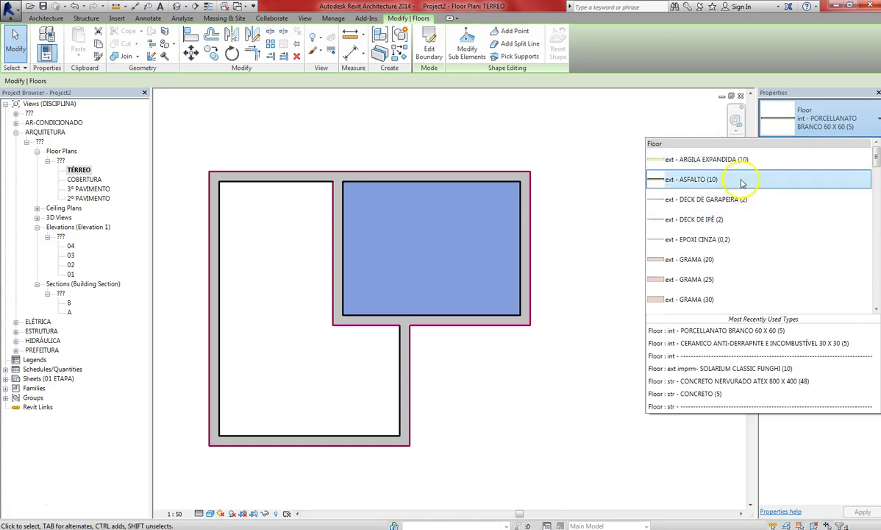
{"action": "scroll", "coordinate": [743, 192], "scroll_direction": "down", "scroll_amount": 8}
{"action": "scroll", "coordinate": [749, 200], "scroll_direction": "down", "scroll_amount": 10}
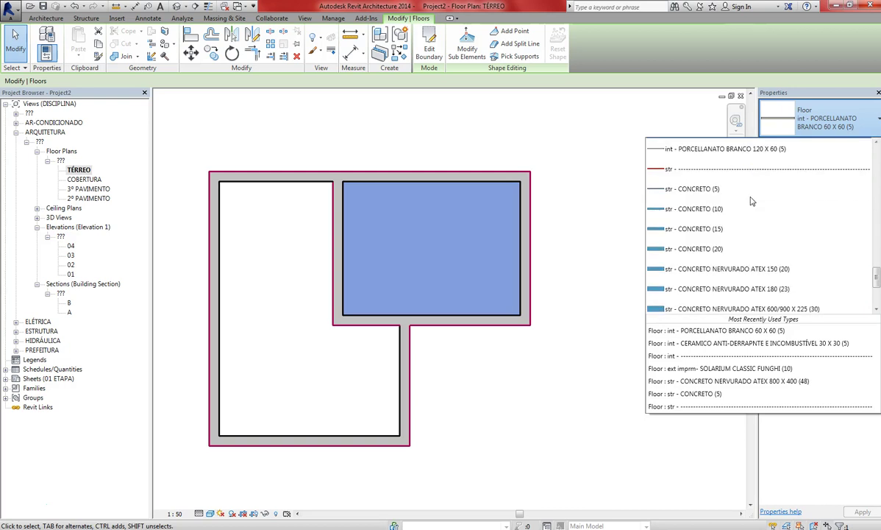
{"action": "left_click", "coordinate": [572, 203]}
{"action": "left_click", "coordinate": [575, 145]}
Start a boundary sketch for a second floor on the TÉRREO plan.
{"action": "middle_click_drag", "start_coordinate": [526, 255], "coordinate": [578, 246]}
{"action": "middle_click_drag", "start_coordinate": [510, 237], "coordinate": [527, 235]}
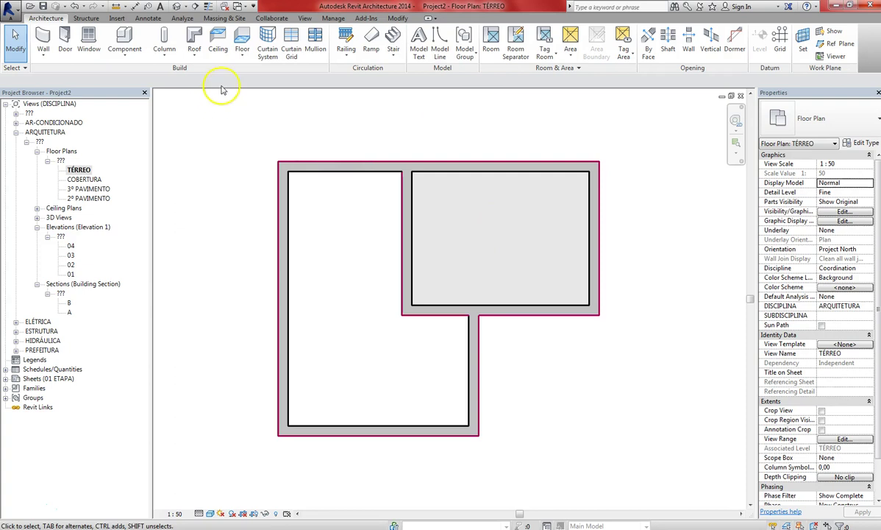
{"action": "left_click", "coordinate": [242, 37]}
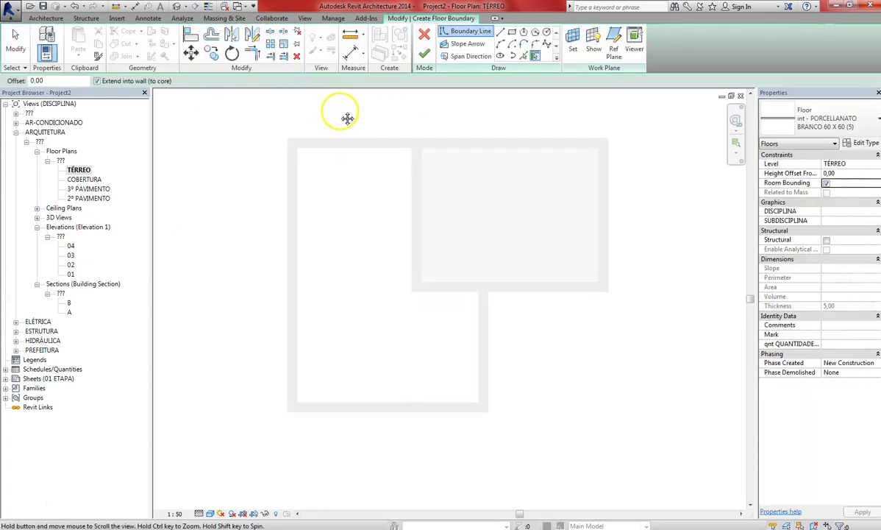
{"action": "middle_click_drag", "start_coordinate": [299, 130], "coordinate": [353, 126]}
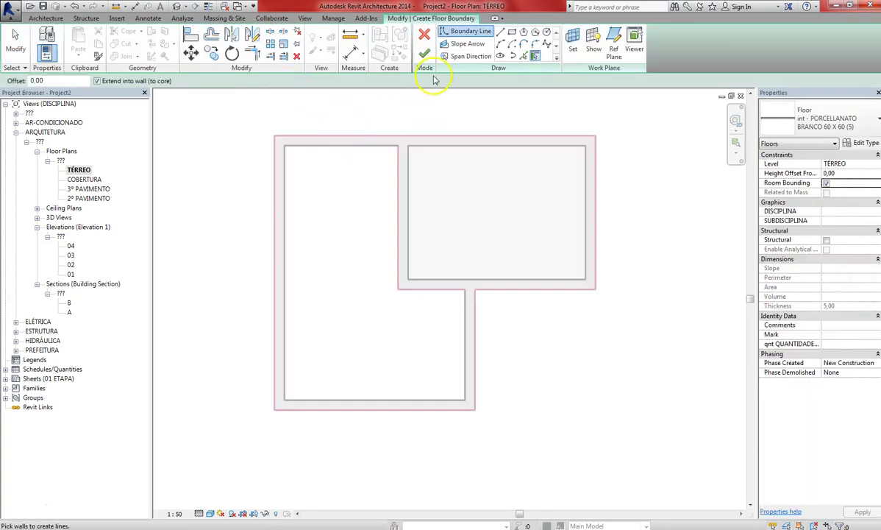
{"action": "middle_click_drag", "start_coordinate": [503, 97], "coordinate": [462, 101]}
{"action": "left_click", "coordinate": [512, 31]}
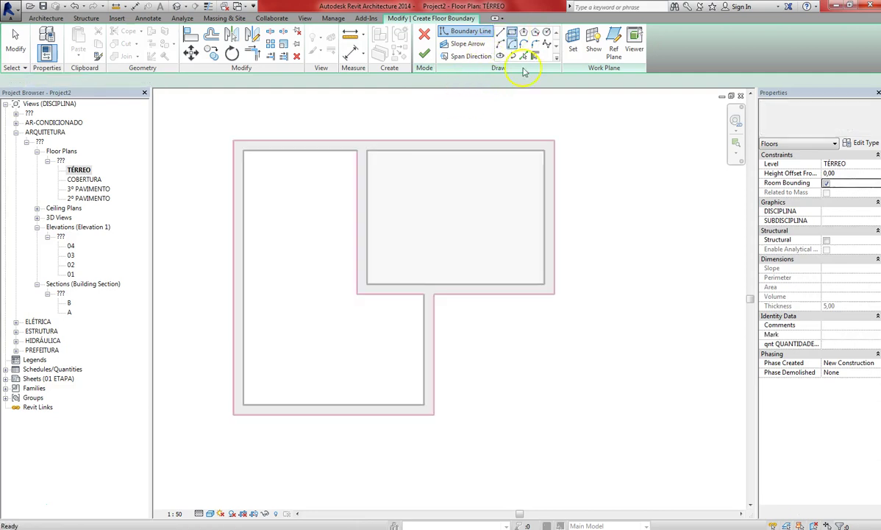
{"action": "left_click", "coordinate": [595, 193]}
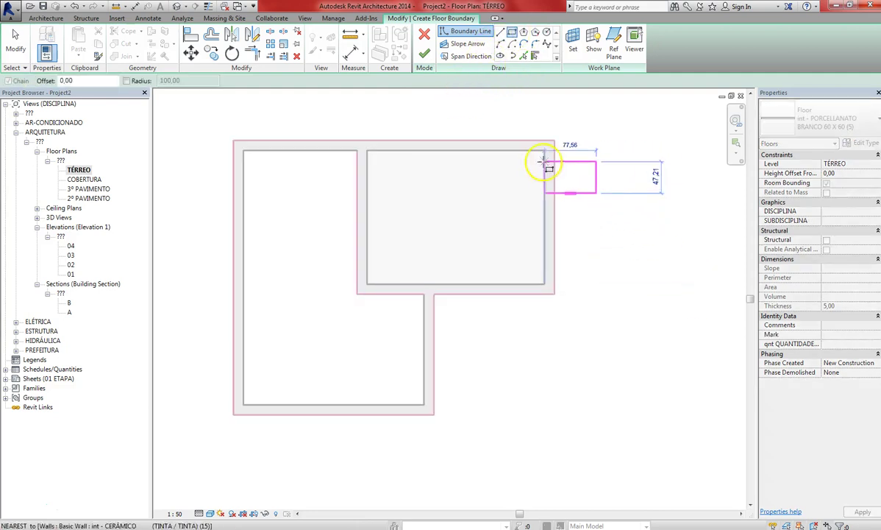
{"action": "key", "text": "Escape"}
{"action": "key", "text": "Escape"}
Draw a closed chain of boundary lines around the inner perimeter of the L-shaped room and finish the floor.
{"action": "left_click", "coordinate": [500, 32]}
{"action": "middle_click_drag", "start_coordinate": [423, 406], "coordinate": [482, 395]}
{"action": "left_click", "coordinate": [482, 392]}
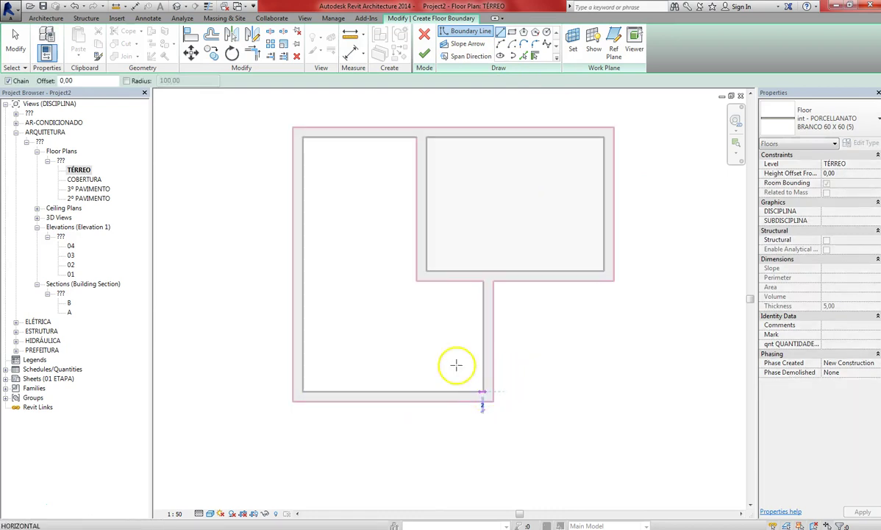
{"action": "left_click", "coordinate": [483, 280]}
{"action": "left_click", "coordinate": [416, 280]}
{"action": "left_click", "coordinate": [417, 137]}
{"action": "left_click", "coordinate": [303, 137]}
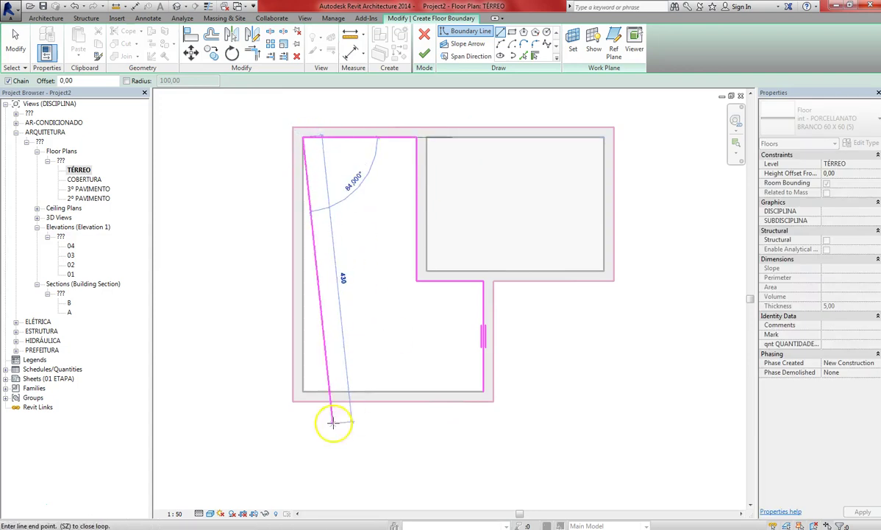
{"action": "left_click", "coordinate": [303, 392]}
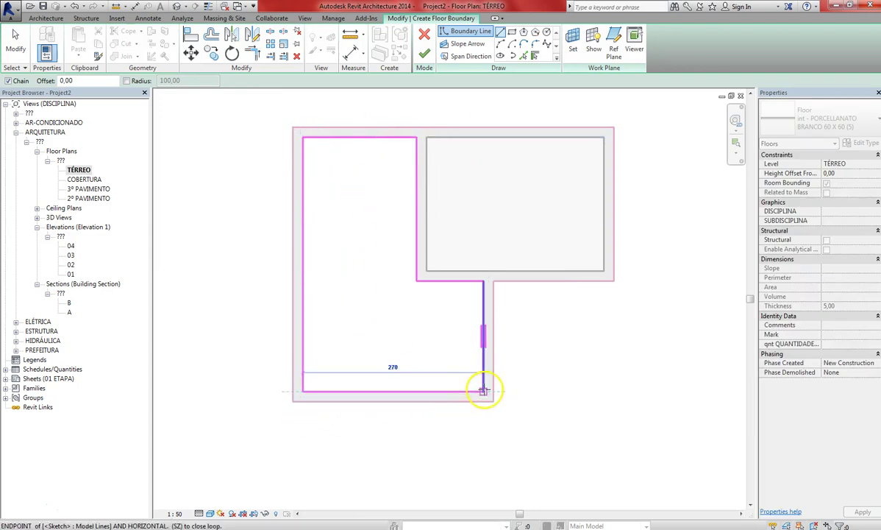
{"action": "left_click", "coordinate": [483, 392]}
{"action": "key", "text": "Escape"}
{"action": "left_click", "coordinate": [425, 53]}
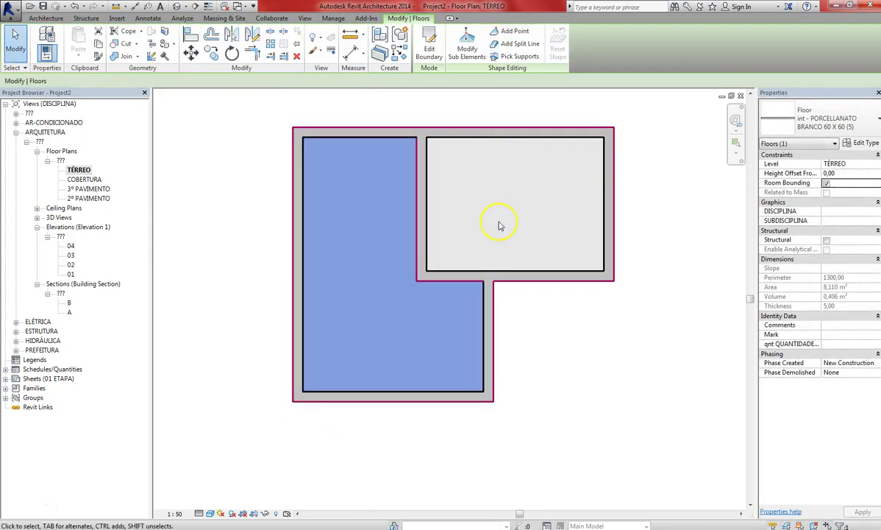
Change the L-shaped room's floor type to str - CONCRETO (20) and deselect the floor.
{"action": "left_click", "coordinate": [832, 119]}
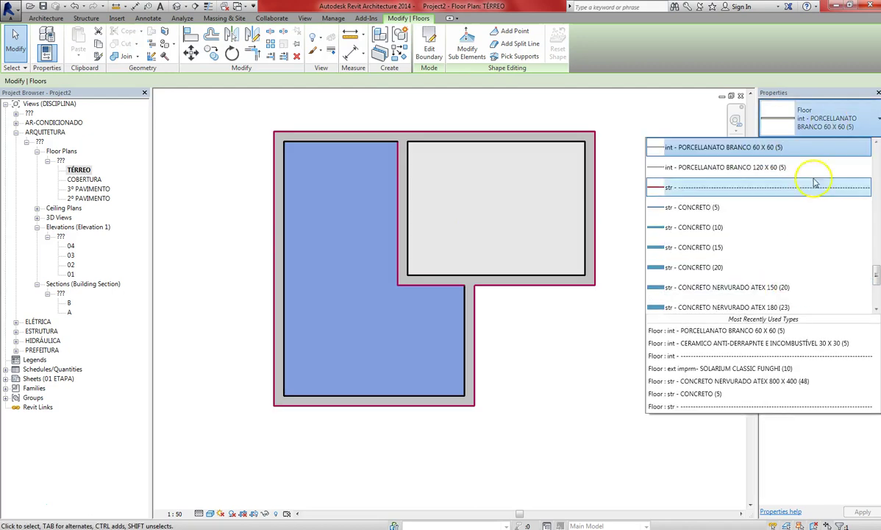
{"action": "left_click", "coordinate": [718, 272]}
{"action": "left_click", "coordinate": [603, 343]}
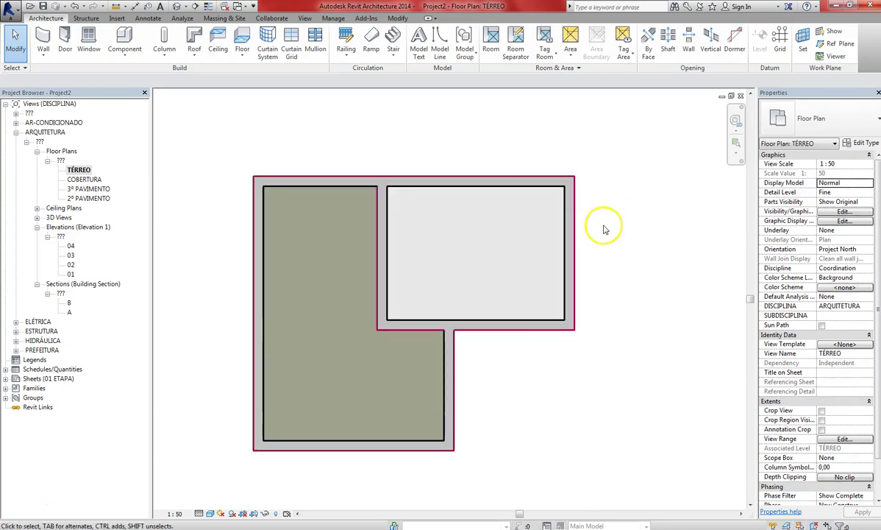
{"action": "middle_click_drag", "start_coordinate": [589, 250], "coordinate": [580, 275]}
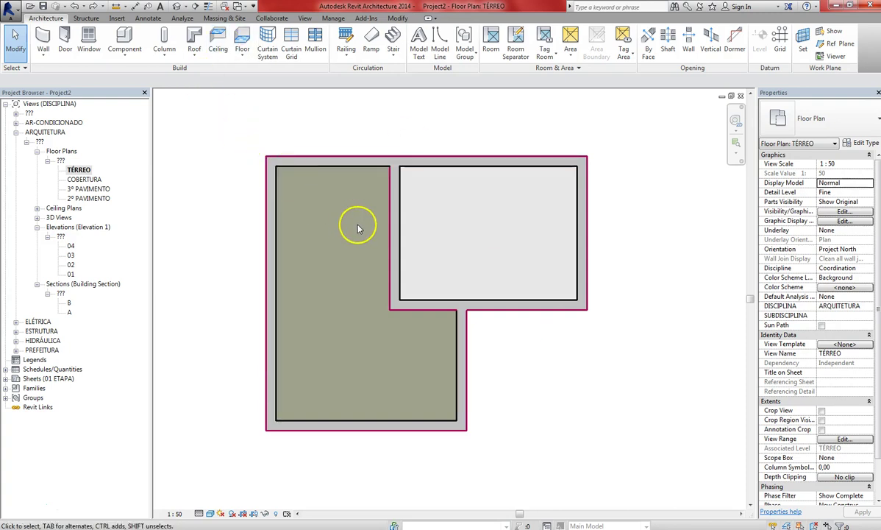
Start placing a component and browse the Load Family locations for the family library.
{"action": "middle_click_drag", "start_coordinate": [359, 235], "coordinate": [351, 234]}
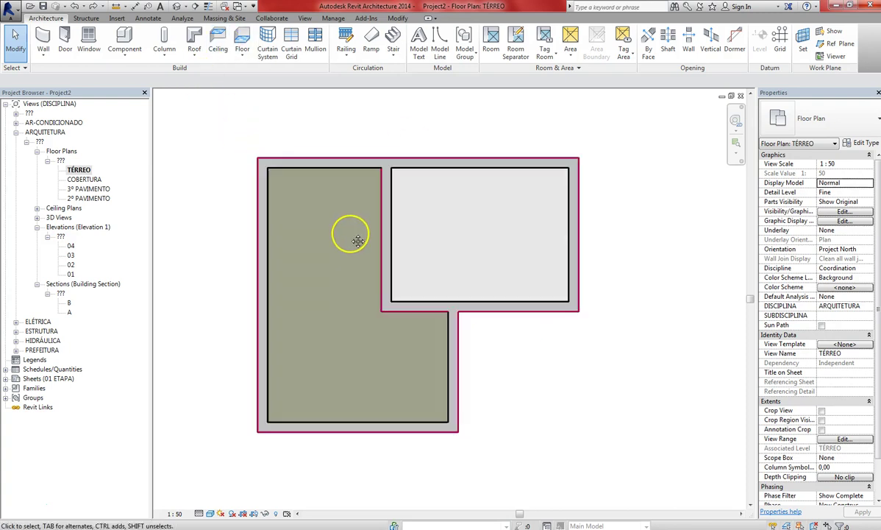
{"action": "left_click", "coordinate": [124, 44]}
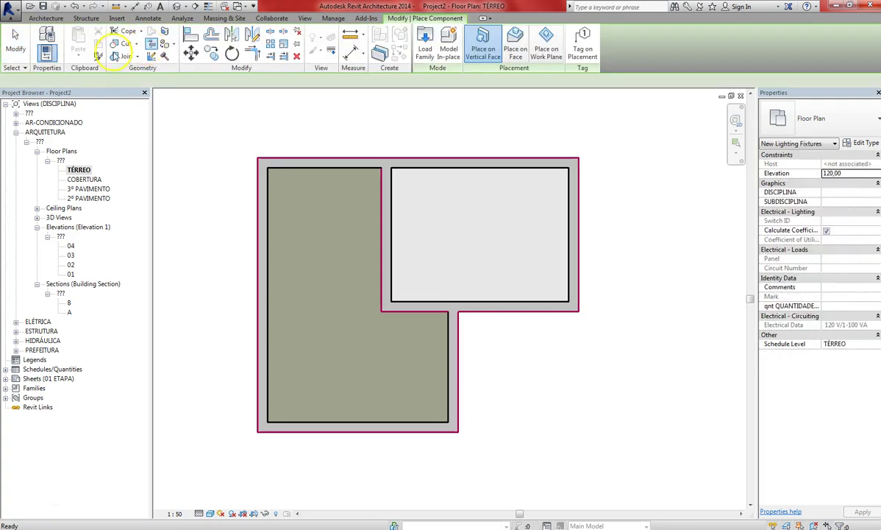
{"action": "left_click", "coordinate": [430, 44]}
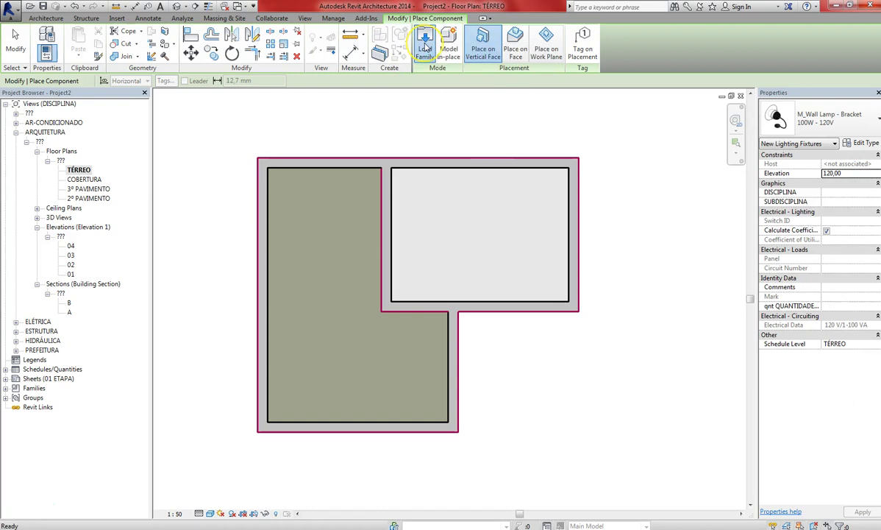
{"action": "left_click", "coordinate": [441, 181]}
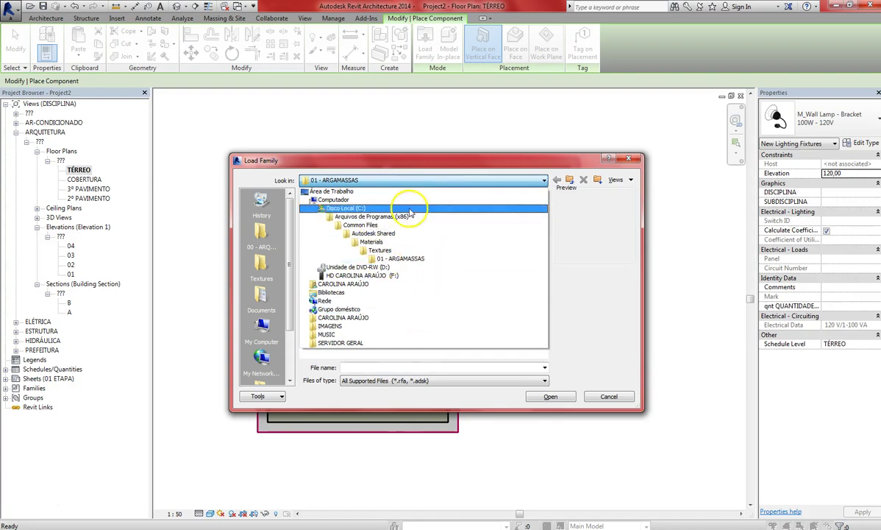
{"action": "left_click", "coordinate": [340, 342]}
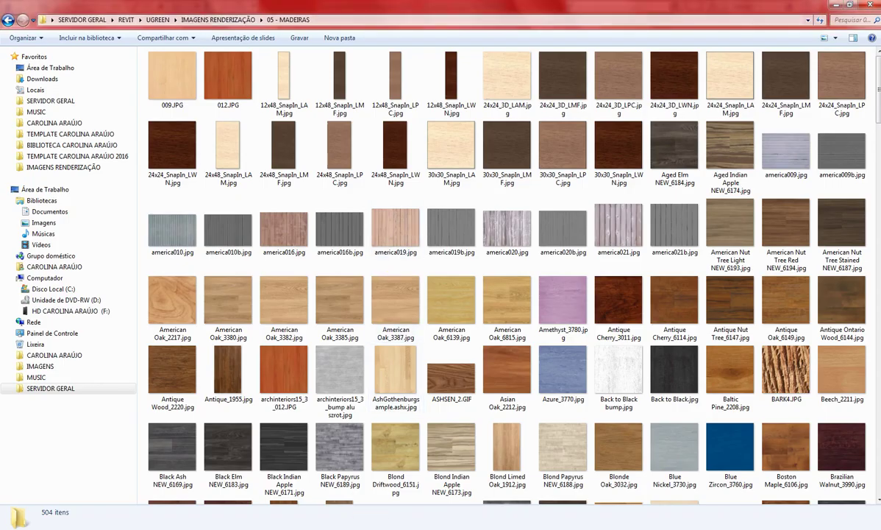
Switch to Windows Explorer, look through the family library folder inside UGREEN, and cancel the pending family loading in Revit.
{"action": "left_click", "coordinate": [220, 21]}
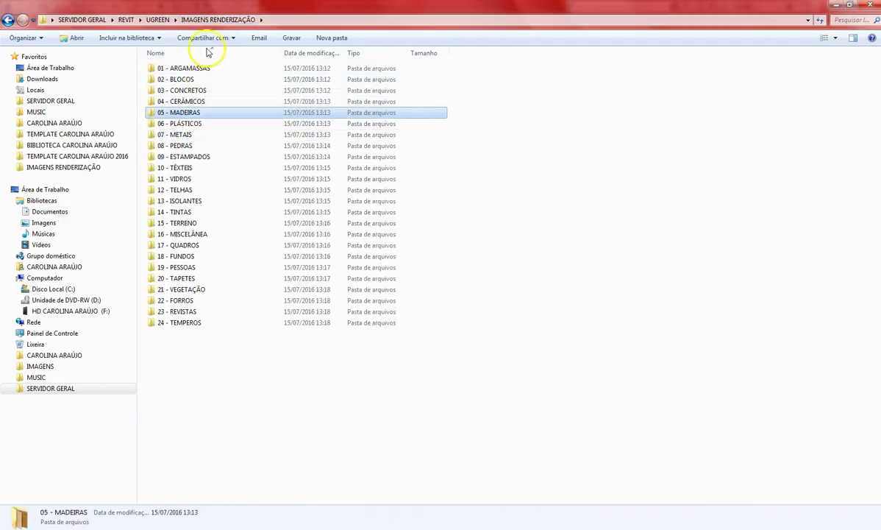
{"action": "left_click", "coordinate": [163, 20]}
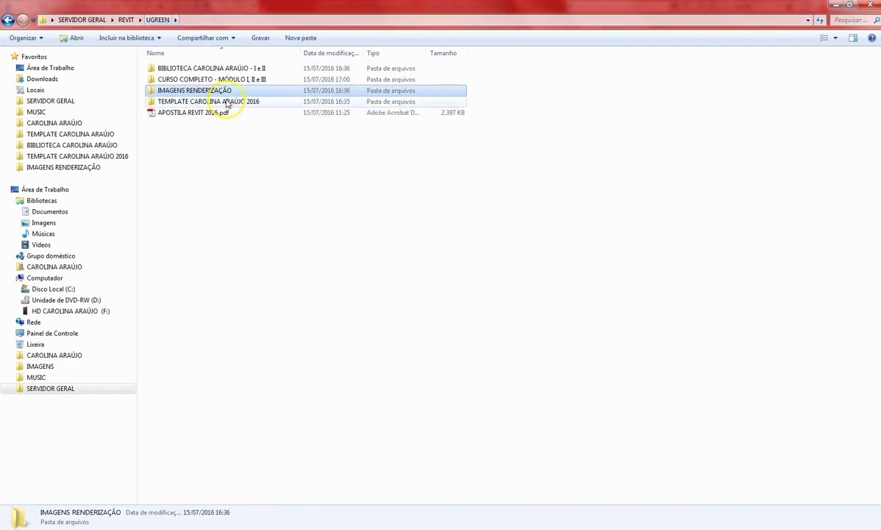
{"action": "double_click", "coordinate": [190, 71]}
{"action": "scroll", "coordinate": [237, 381], "scroll_direction": "down", "scroll_amount": 1}
{"action": "scroll", "coordinate": [238, 377], "scroll_direction": "up", "scroll_amount": 1}
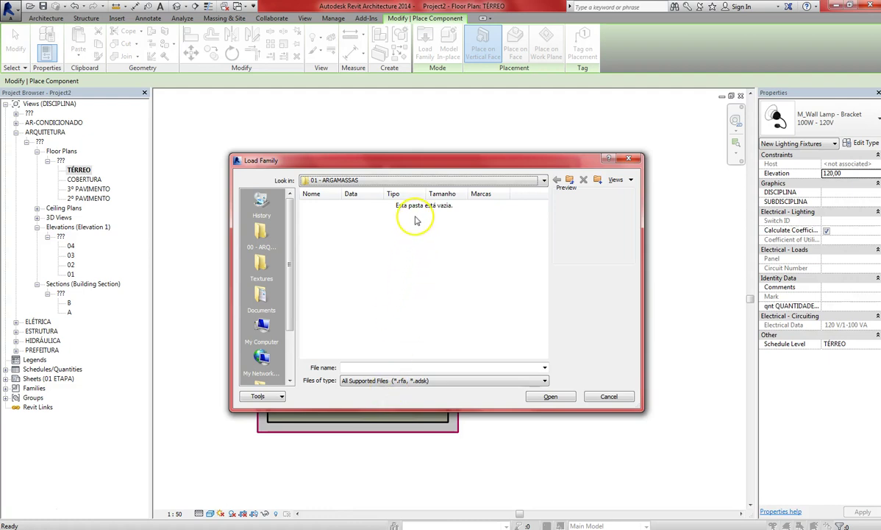
{"action": "left_click", "coordinate": [628, 160]}
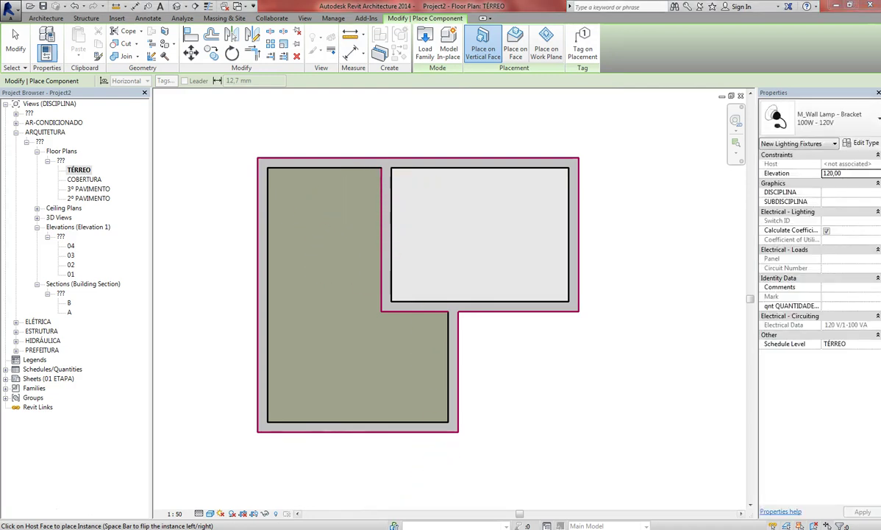
Switch to Windows Explorer and show the families in the library's CASA E JARDIM folder as large icons.
{"action": "key", "text": "alt+Tab"}
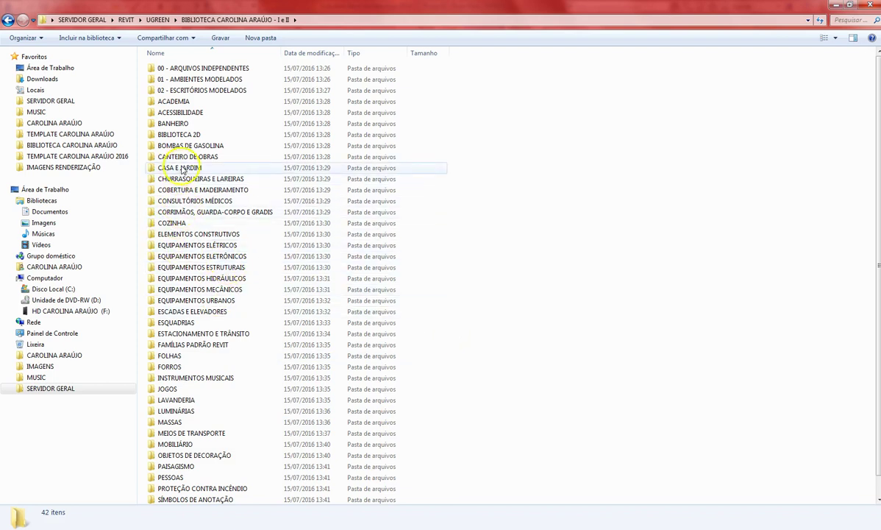
{"action": "double_click", "coordinate": [184, 168]}
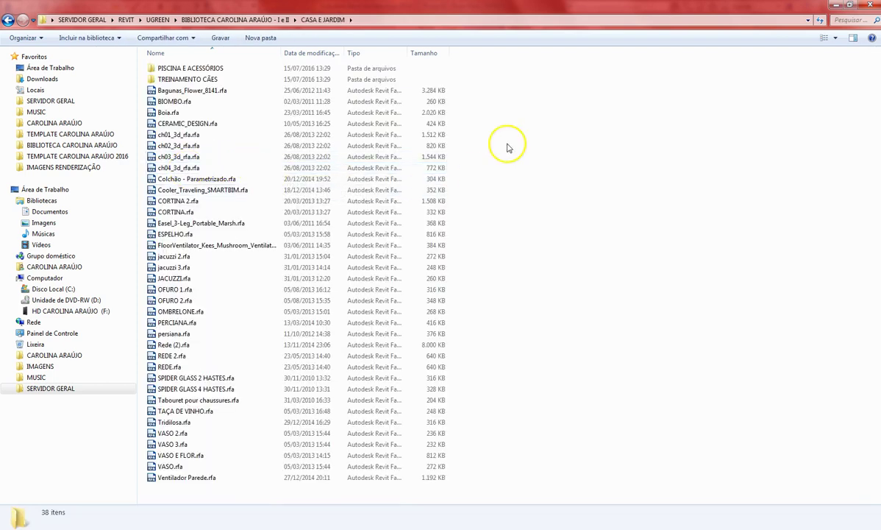
{"action": "left_click", "coordinate": [836, 38]}
{"action": "left_click", "coordinate": [853, 33]}
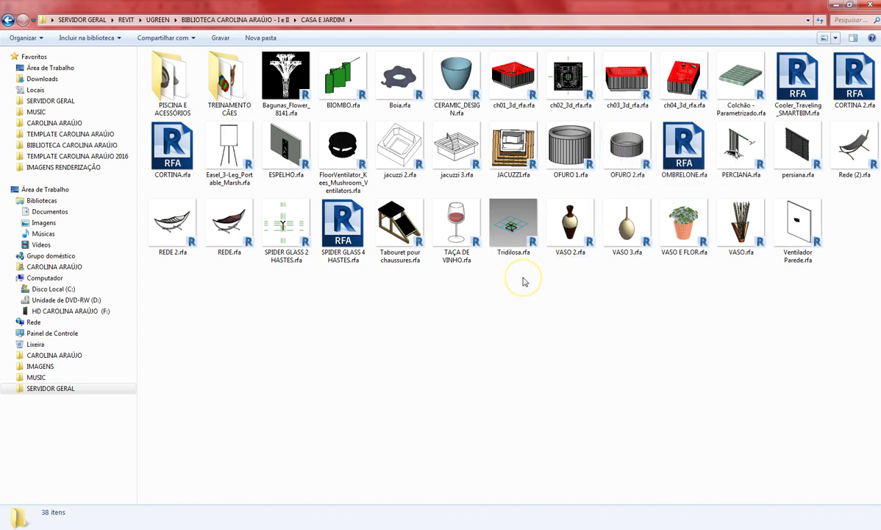
Open the library's 00 - ARQUIVOS INDEPENDENTES folder and turn the system volume down to its minimum.
{"action": "left_click", "coordinate": [221, 20]}
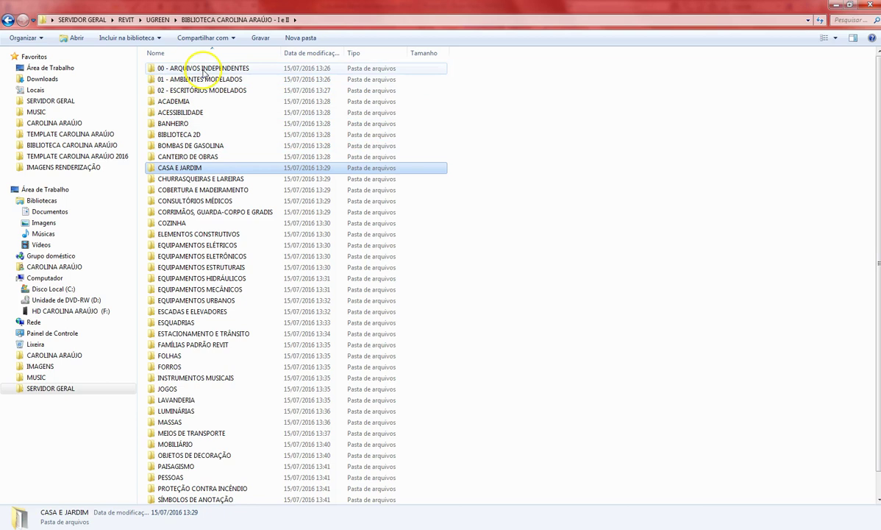
{"action": "double_click", "coordinate": [205, 70]}
{"action": "left_click", "coordinate": [836, 435]}
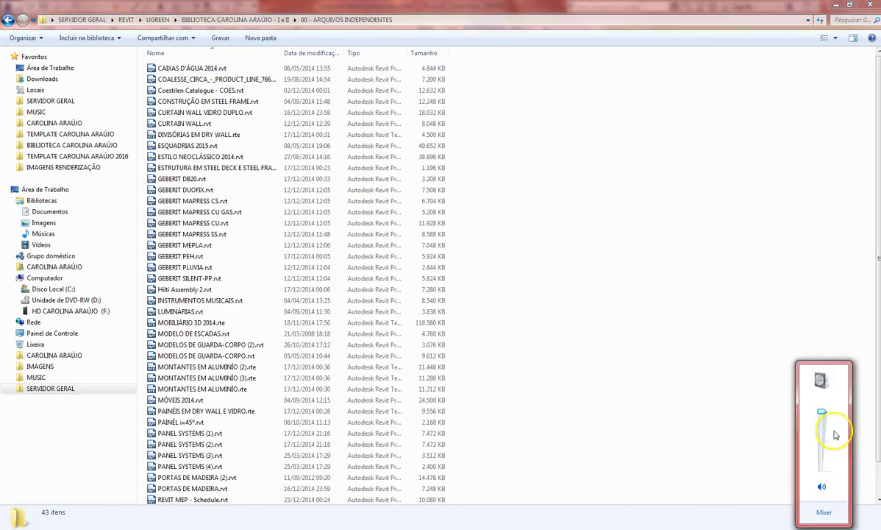
{"action": "left_click_drag", "start_coordinate": [824, 415], "coordinate": [819, 481]}
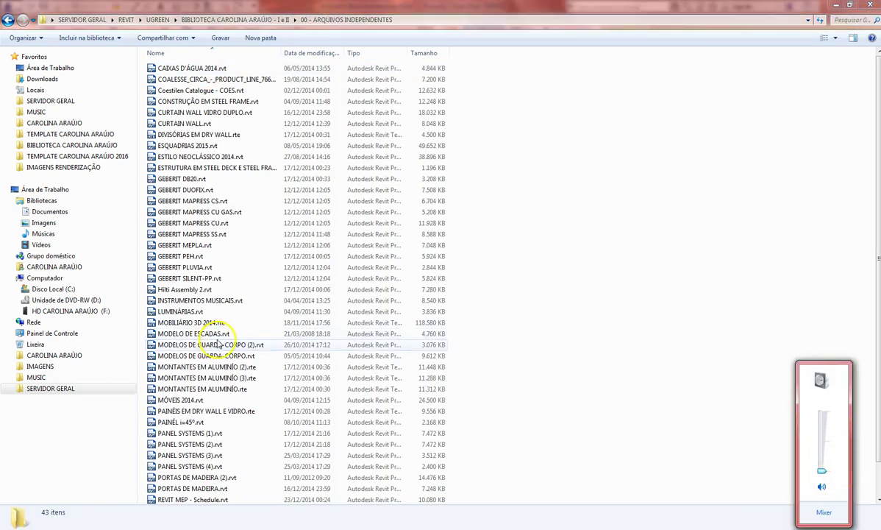
Show the 00 - ARQUIVOS INDEPENDENTES folder as large icons and open ESQUADRIAS 2015.rvt in Revit.
{"action": "left_click", "coordinate": [225, 345]}
{"action": "left_click", "coordinate": [834, 38]}
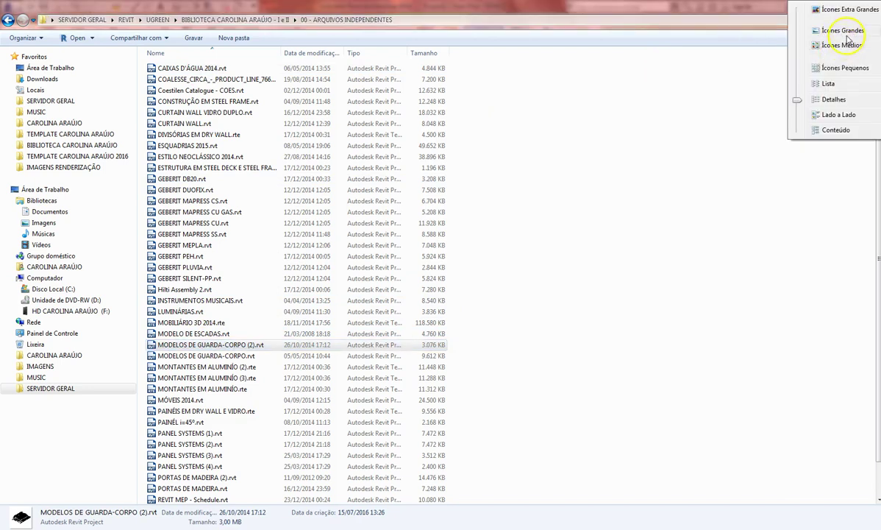
{"action": "left_click", "coordinate": [846, 32]}
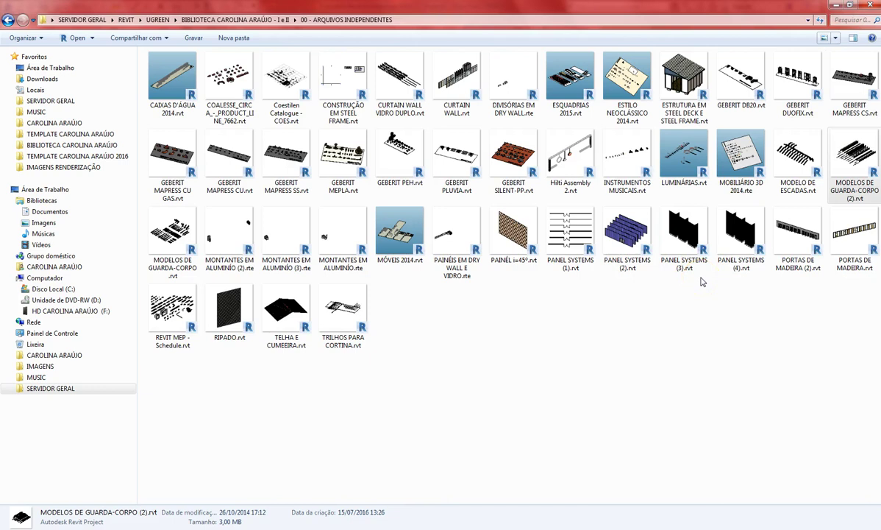
{"action": "left_click", "coordinate": [615, 223]}
{"action": "left_click", "coordinate": [556, 74]}
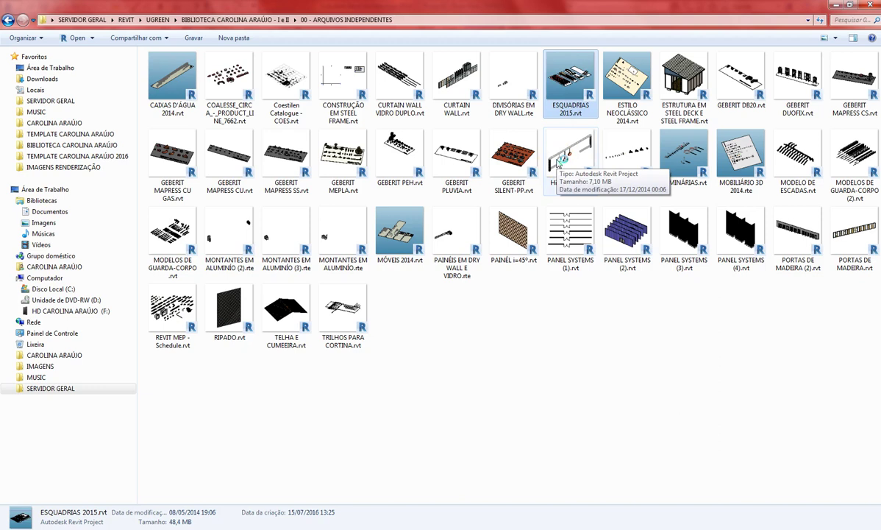
{"action": "double_click", "coordinate": [560, 159]}
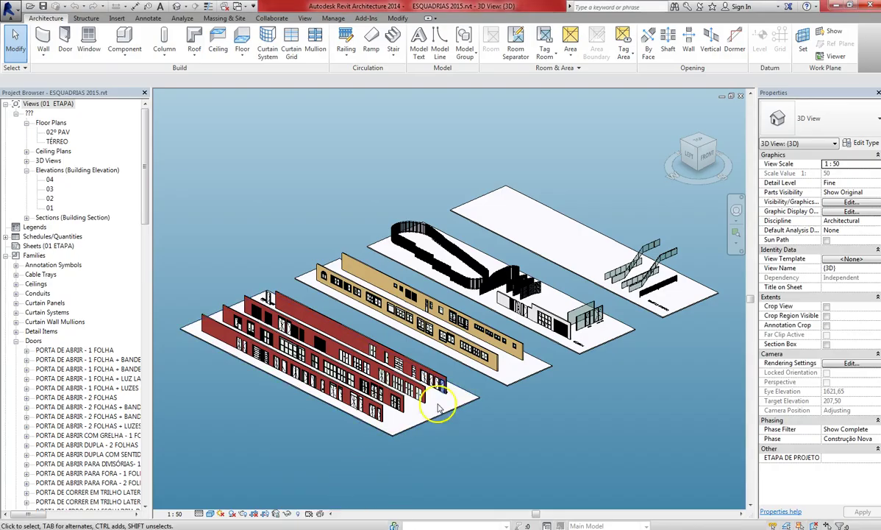
Examine the rows of sample doors in the 3D view and select the 150 x 220 two-leaf sliding glass door at a red wall's end.
{"action": "scroll", "coordinate": [292, 429], "scroll_direction": "up", "scroll_amount": 6}
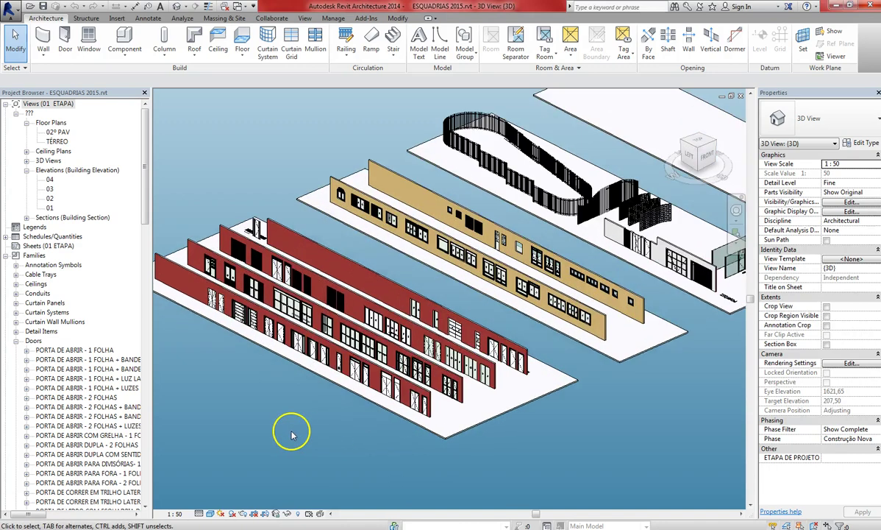
{"action": "scroll", "coordinate": [341, 413], "scroll_direction": "down", "scroll_amount": 5}
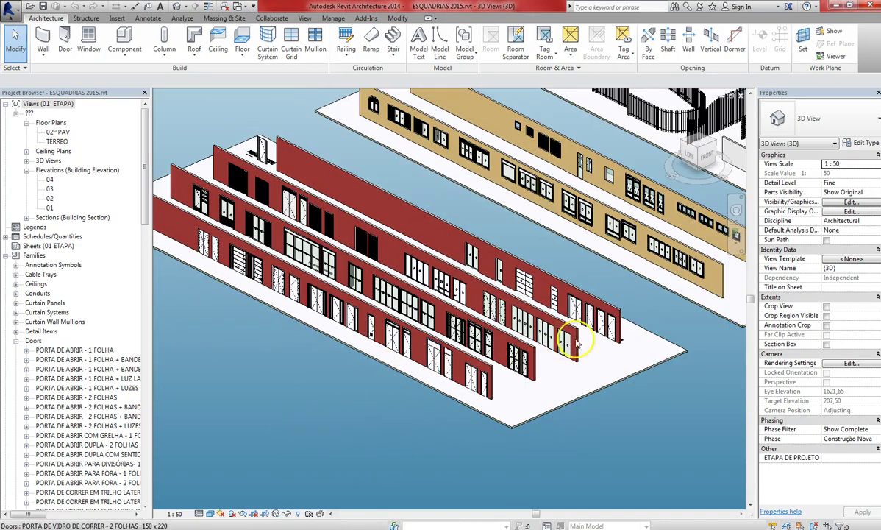
{"action": "scroll", "coordinate": [629, 319], "scroll_direction": "up", "scroll_amount": 4}
{"action": "middle_click_drag", "start_coordinate": [630, 318], "coordinate": [559, 365]}
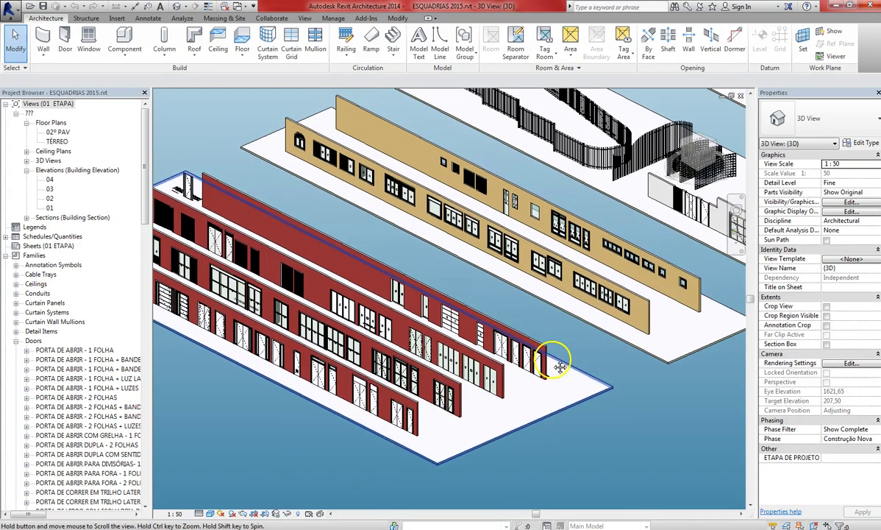
{"action": "left_click", "coordinate": [491, 378]}
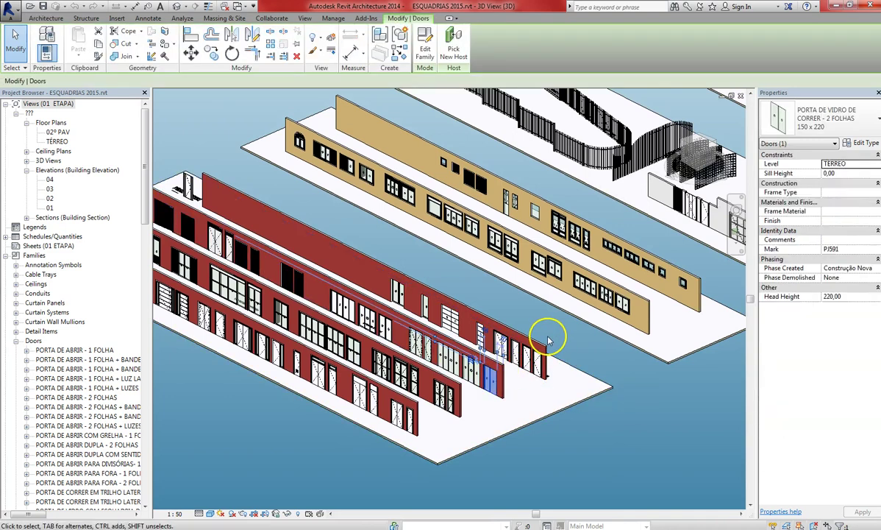
Examine the sample door walls, window walls, gates and guardrails from the opposite side of the 3D model.
{"action": "middle_click_drag", "start_coordinate": [605, 329], "coordinate": [378, 315], "text": "shift"}
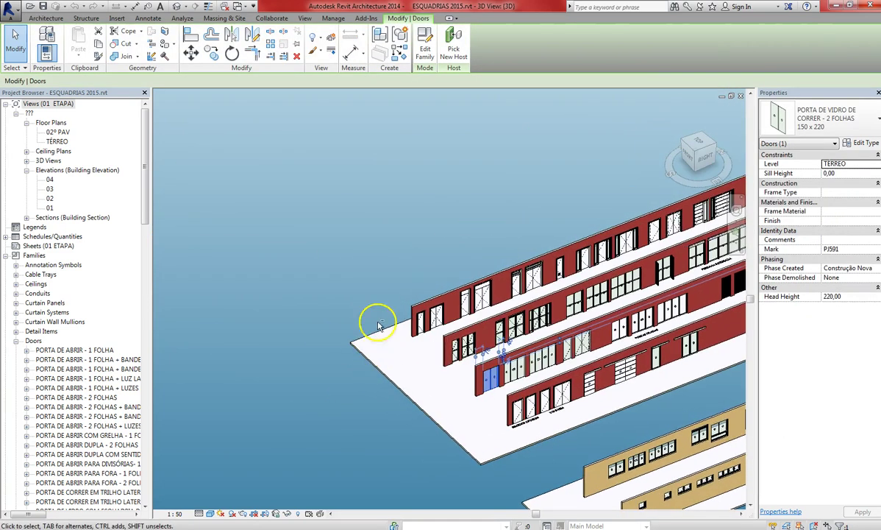
{"action": "left_click", "coordinate": [462, 257]}
{"action": "middle_click_drag", "start_coordinate": [462, 258], "coordinate": [289, 192]}
{"action": "scroll", "coordinate": [368, 340], "scroll_direction": "up", "scroll_amount": 3}
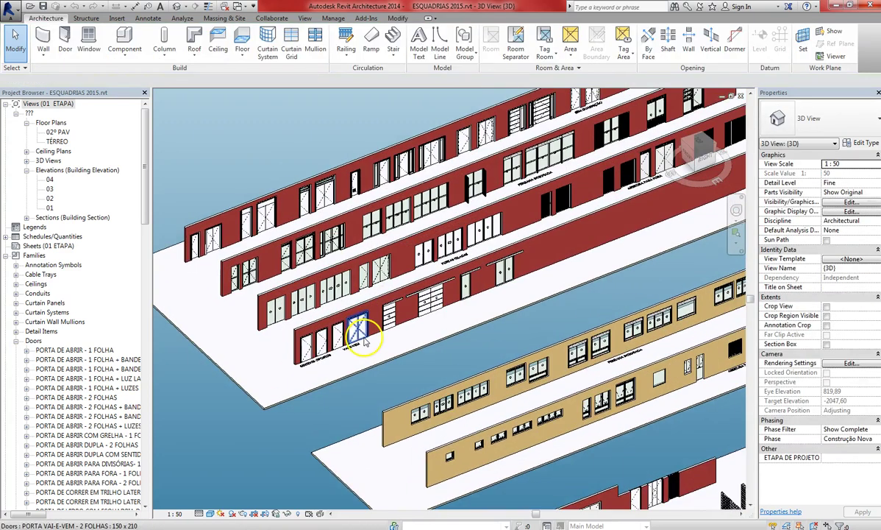
{"action": "scroll", "coordinate": [383, 358], "scroll_direction": "down", "scroll_amount": 2}
{"action": "scroll", "coordinate": [387, 190], "scroll_direction": "down", "scroll_amount": 2}
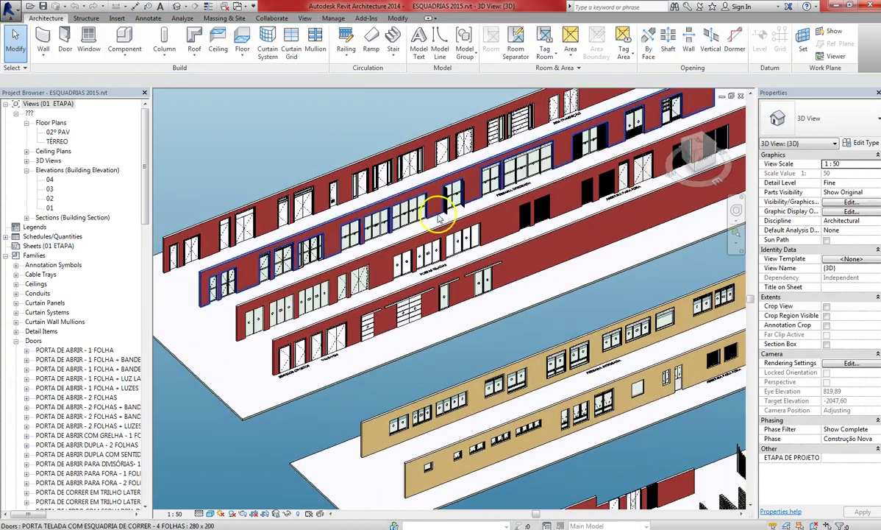
{"action": "scroll", "coordinate": [546, 351], "scroll_direction": "down", "scroll_amount": 2}
{"action": "middle_click_drag", "start_coordinate": [570, 305], "coordinate": [589, 316]}
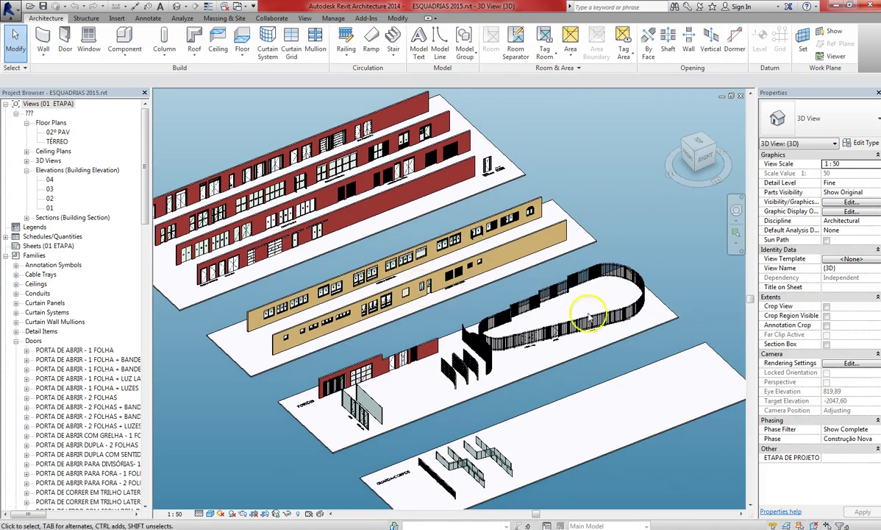
Copy the 150 X 210 PORTA DE VIDRO COM ESQUADRIA DE CORRER door from its red wall and return to Project2's TÉRREO plan.
{"action": "scroll", "coordinate": [587, 298], "scroll_direction": "up", "scroll_amount": 2}
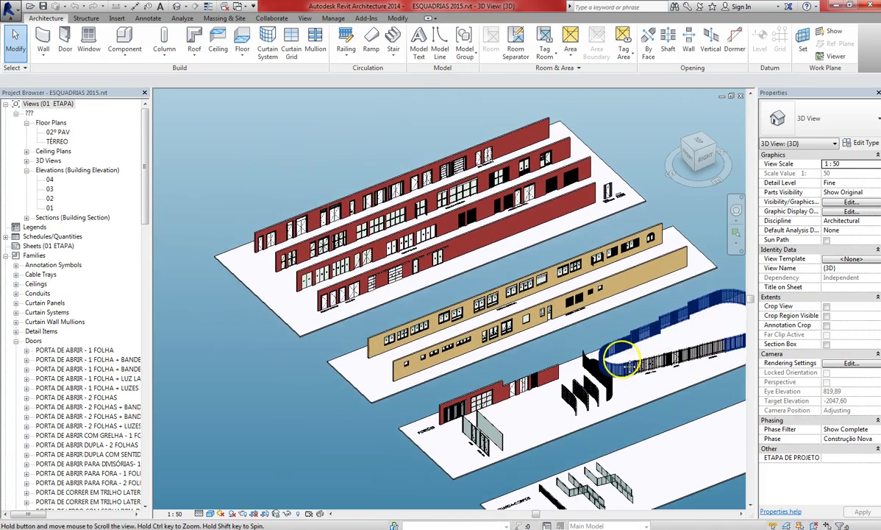
{"action": "scroll", "coordinate": [297, 191], "scroll_direction": "up", "scroll_amount": 3}
{"action": "scroll", "coordinate": [321, 236], "scroll_direction": "up", "scroll_amount": 2}
{"action": "scroll", "coordinate": [441, 338], "scroll_direction": "up", "scroll_amount": 1}
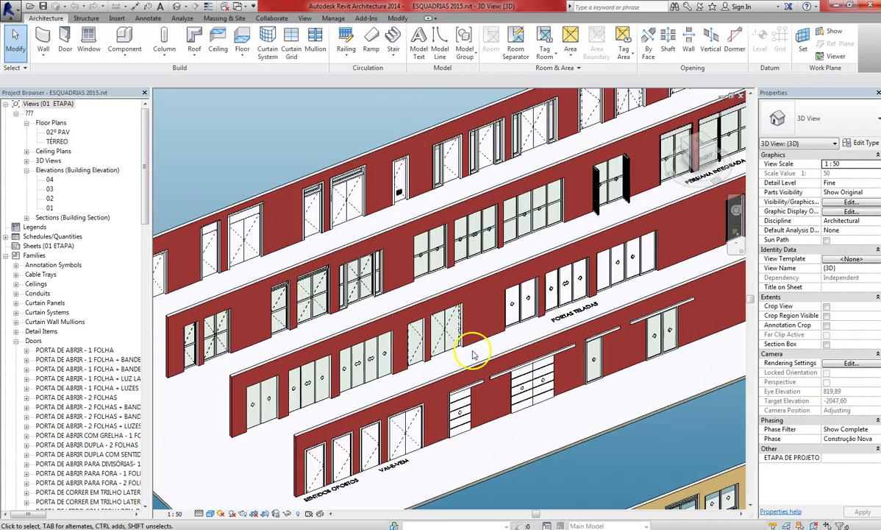
{"action": "scroll", "coordinate": [475, 265], "scroll_direction": "up", "scroll_amount": 1}
{"action": "left_click", "coordinate": [410, 271]}
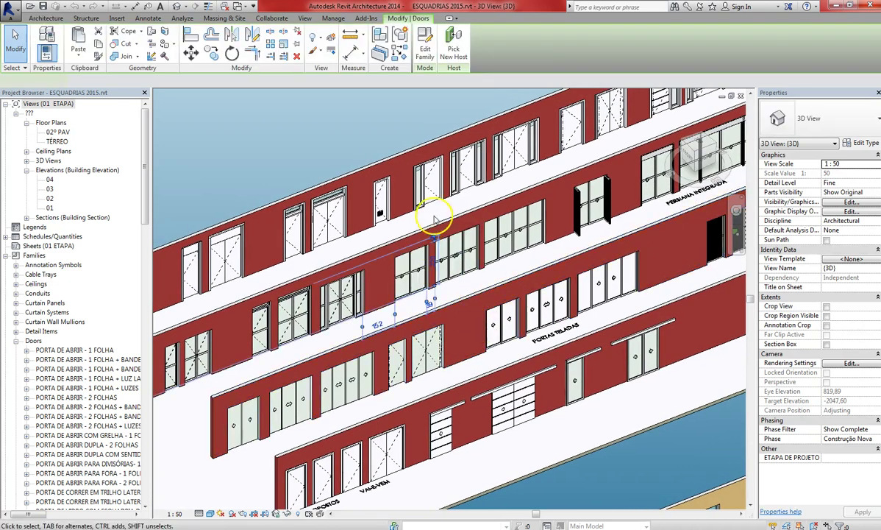
{"action": "scroll", "coordinate": [438, 209], "scroll_direction": "up", "scroll_amount": 2}
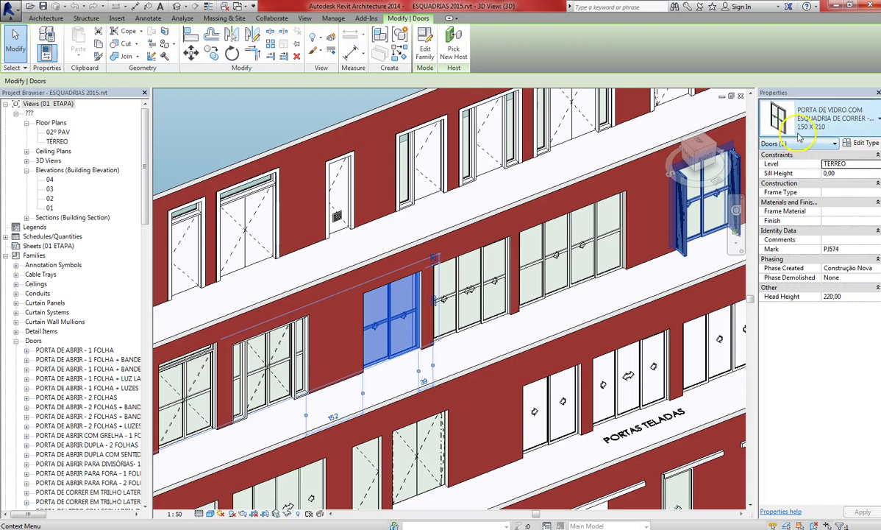
{"action": "middle_click_drag", "start_coordinate": [497, 363], "coordinate": [498, 343]}
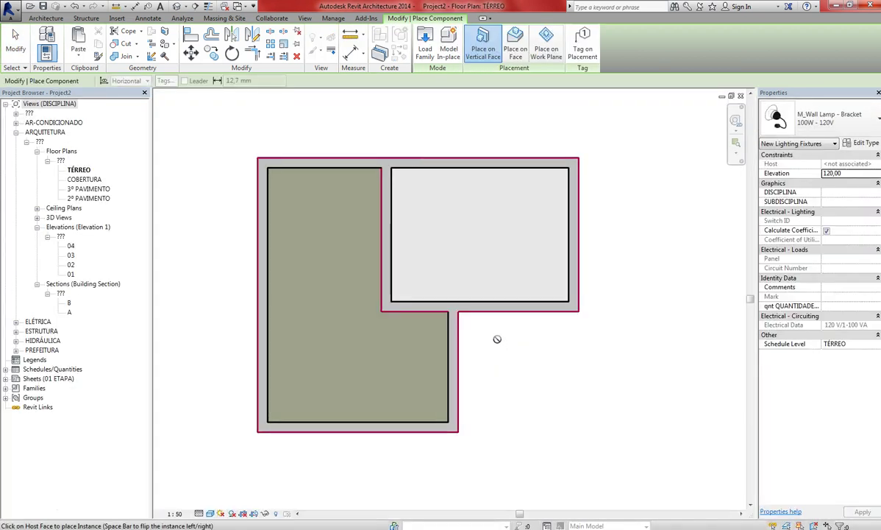
Paste the copied sliding glass door, accepting the duplicate types, and place it in the TÉRREO plan's lower wall, about 60 from each inner corner.
{"action": "key", "text": "ctrl+v"}
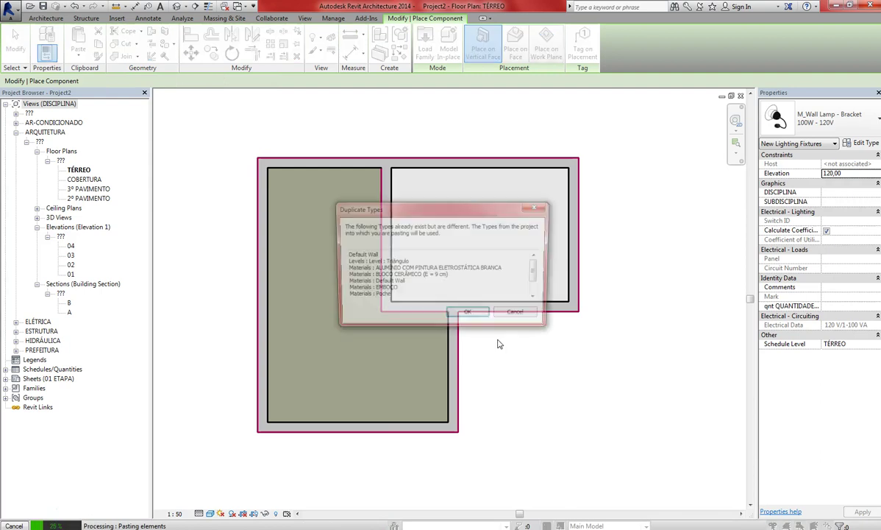
{"action": "left_click", "coordinate": [469, 316]}
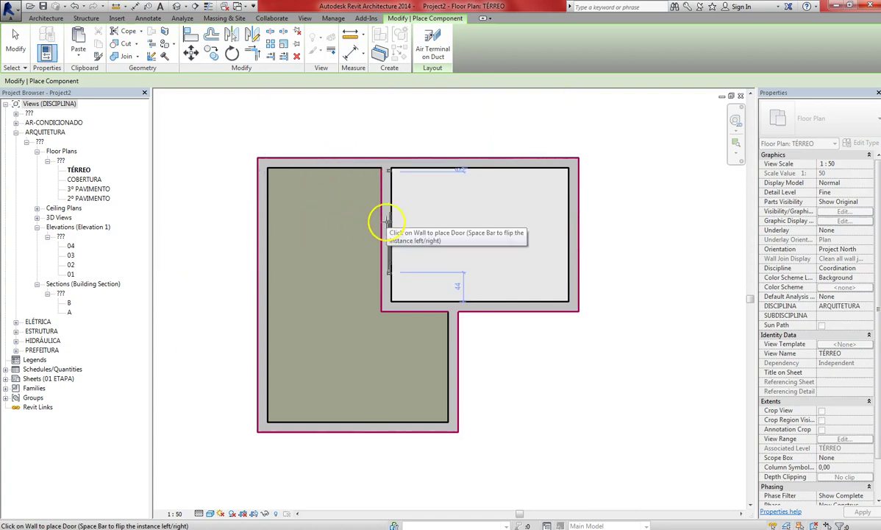
{"action": "scroll", "coordinate": [358, 420], "scroll_direction": "up", "scroll_amount": 3}
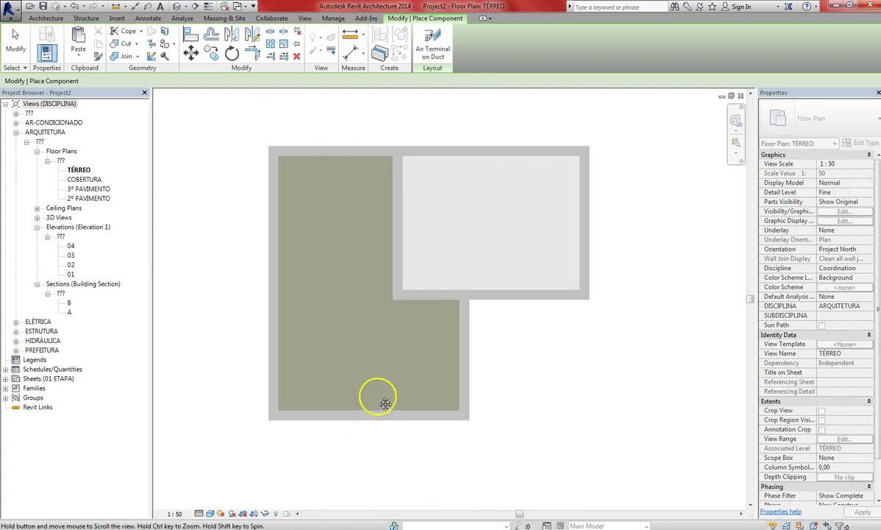
{"action": "left_click", "coordinate": [398, 342]}
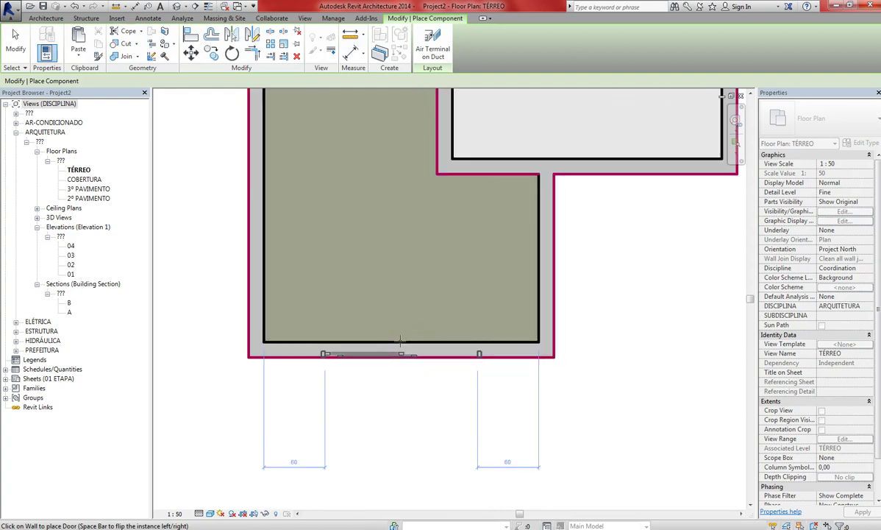
{"action": "key", "text": "Escape"}
{"action": "key", "text": "Escape"}
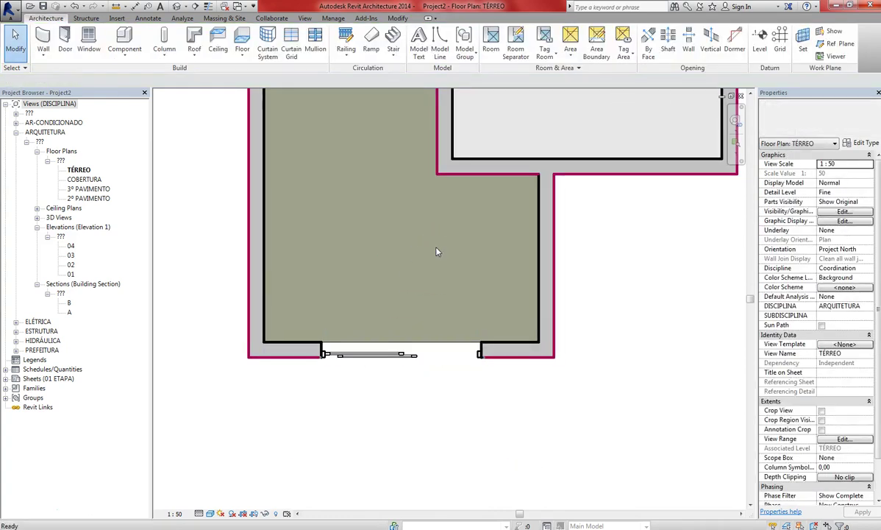
Open the 3D view and examine the sliding glass door in the front wall from a lower angle.
{"action": "key", "text": "3"}
{"action": "key", "text": "d"}
{"action": "left_click", "coordinate": [398, 450]}
{"action": "scroll", "coordinate": [412, 442], "scroll_direction": "up", "scroll_amount": 4}
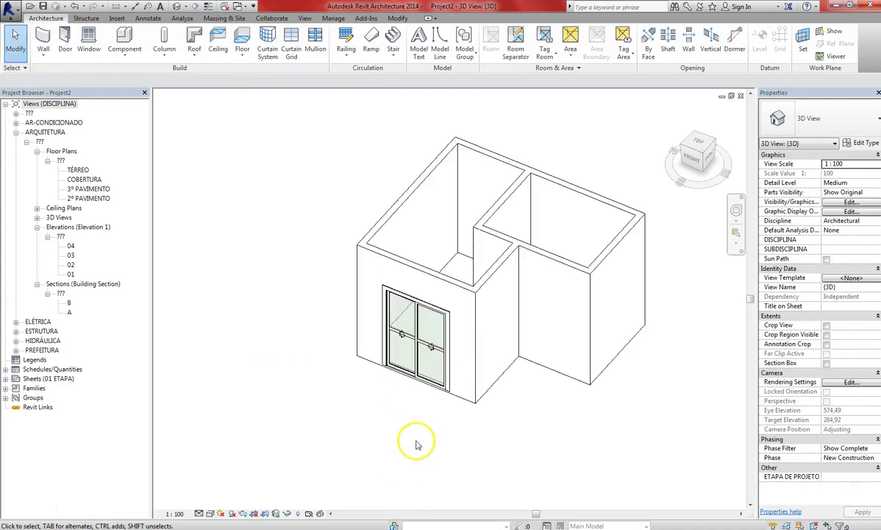
{"action": "left_click", "coordinate": [430, 324]}
{"action": "middle_click_drag", "start_coordinate": [433, 324], "coordinate": [417, 315], "text": "shift"}
{"action": "left_click", "coordinate": [390, 409]}
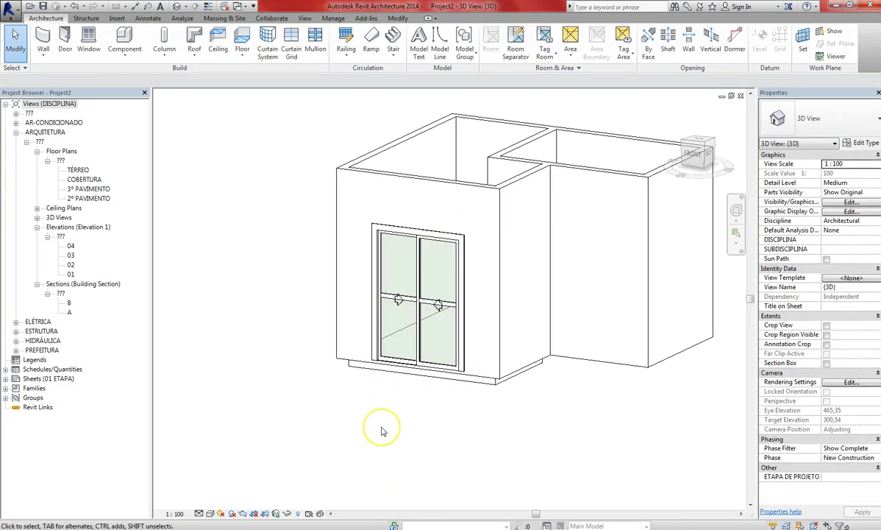
{"action": "middle_click_drag", "start_coordinate": [389, 414], "coordinate": [383, 432], "text": "shift"}
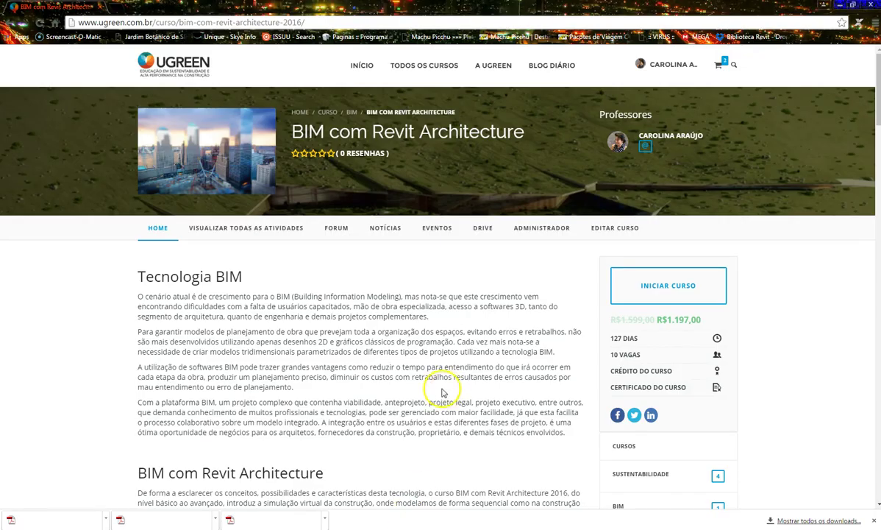
Play the lecture video on the UGREEN BIM com Revit Architecture course page from about 21:26 in full screen.
{"action": "scroll", "coordinate": [429, 356], "scroll_direction": "down", "scroll_amount": 2}
{"action": "scroll", "coordinate": [429, 355], "scroll_direction": "down", "scroll_amount": 7}
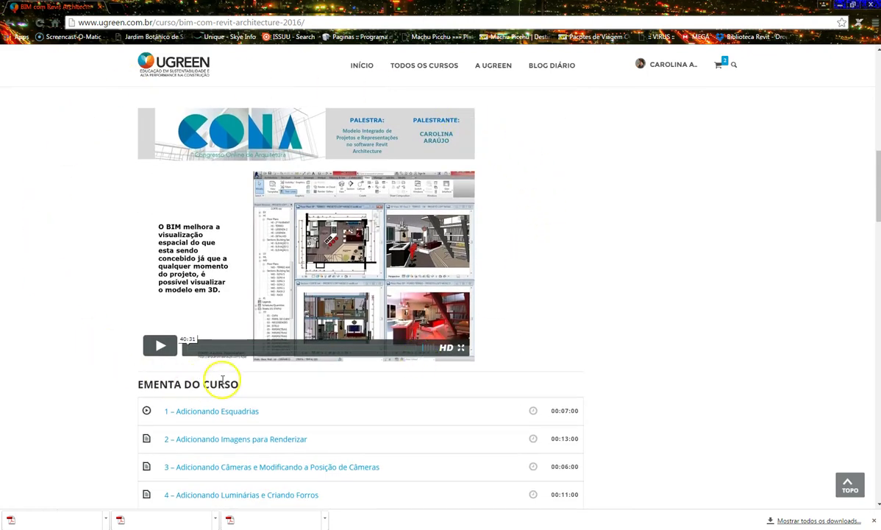
{"action": "left_click", "coordinate": [156, 348]}
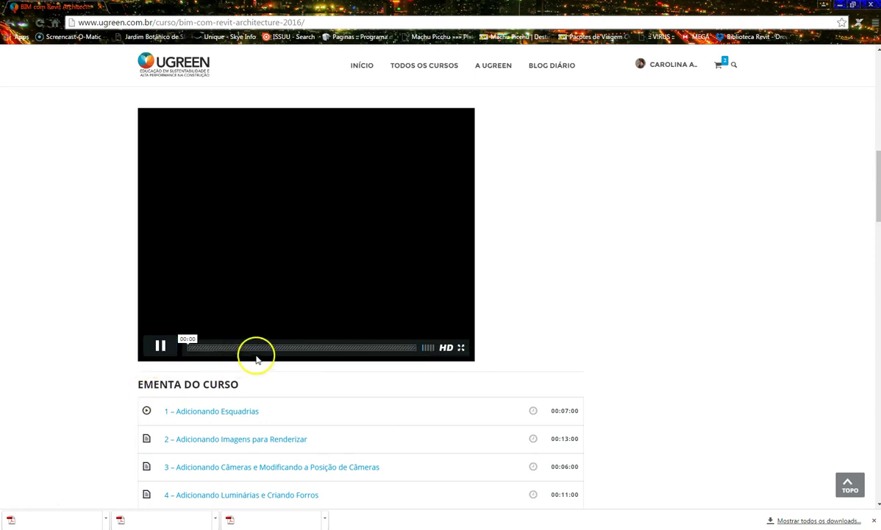
{"action": "left_click", "coordinate": [303, 348]}
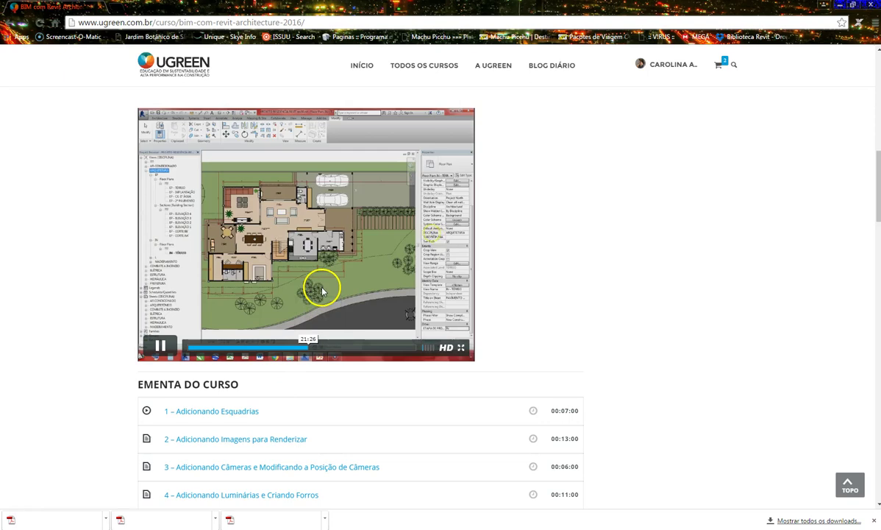
{"action": "left_click", "coordinate": [461, 347]}
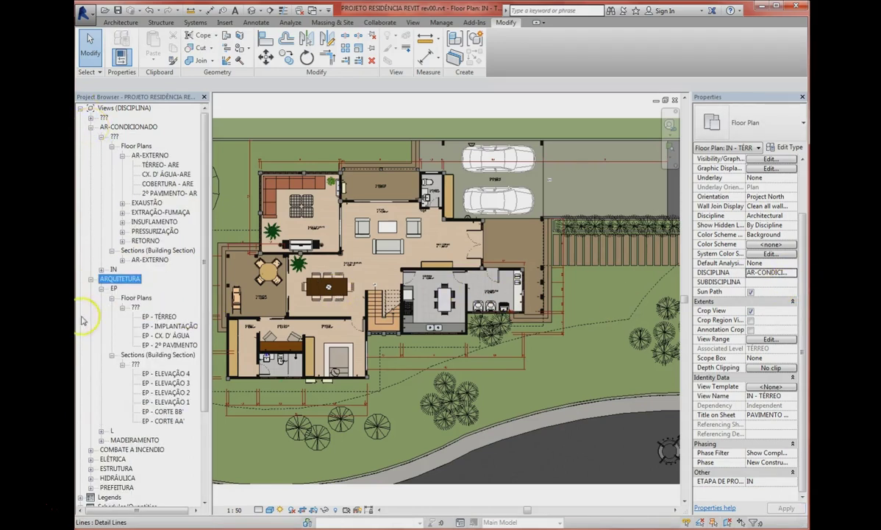
Expand the IN floor plans under AR-CONDICIONADO and set the IN - TÉRREO view's SUBDISCIPLINA to EX.
{"action": "left_click", "coordinate": [102, 269]}
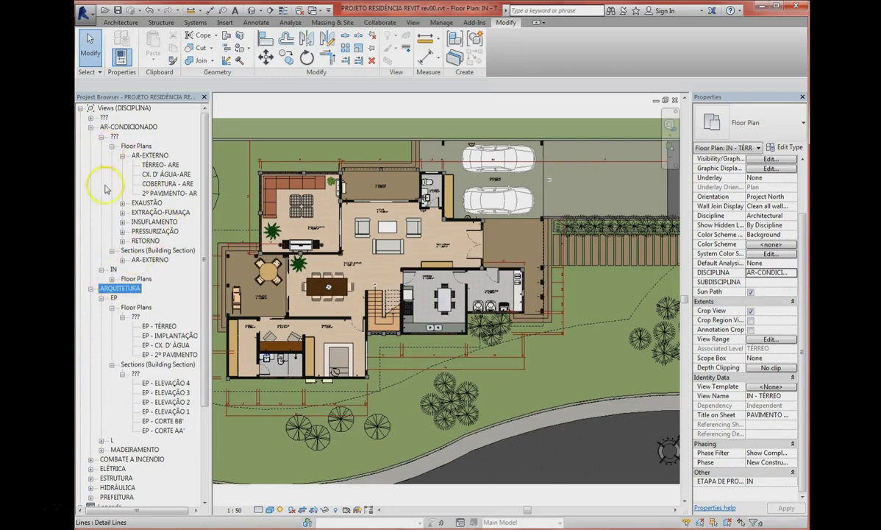
{"action": "left_click", "coordinate": [111, 279]}
{"action": "left_click", "coordinate": [123, 288]}
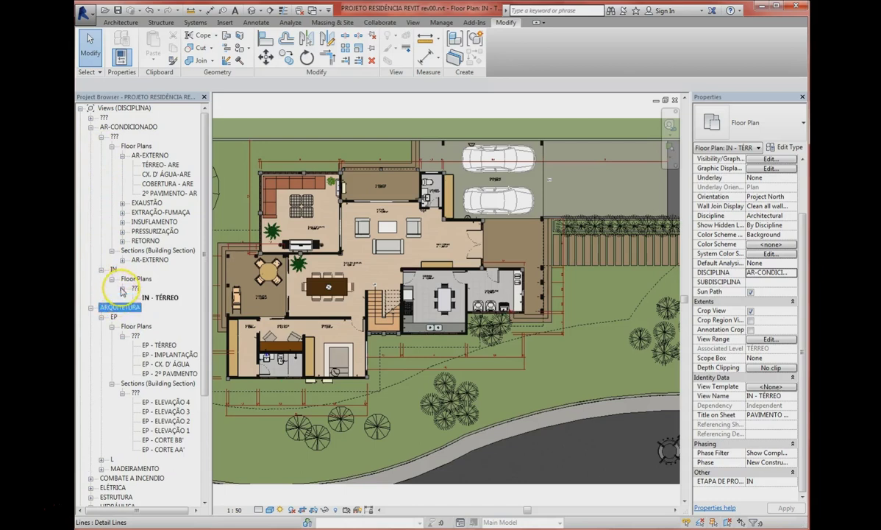
{"action": "left_click", "coordinate": [160, 297]}
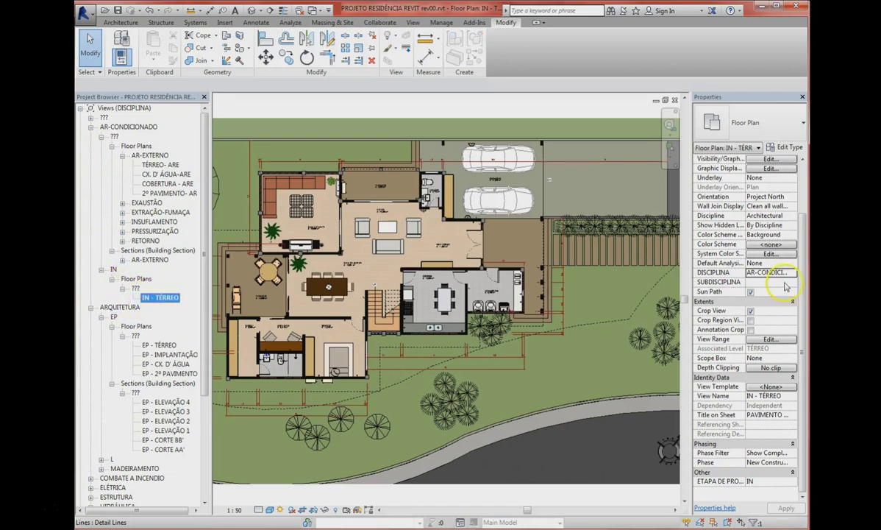
{"action": "left_click", "coordinate": [785, 283]}
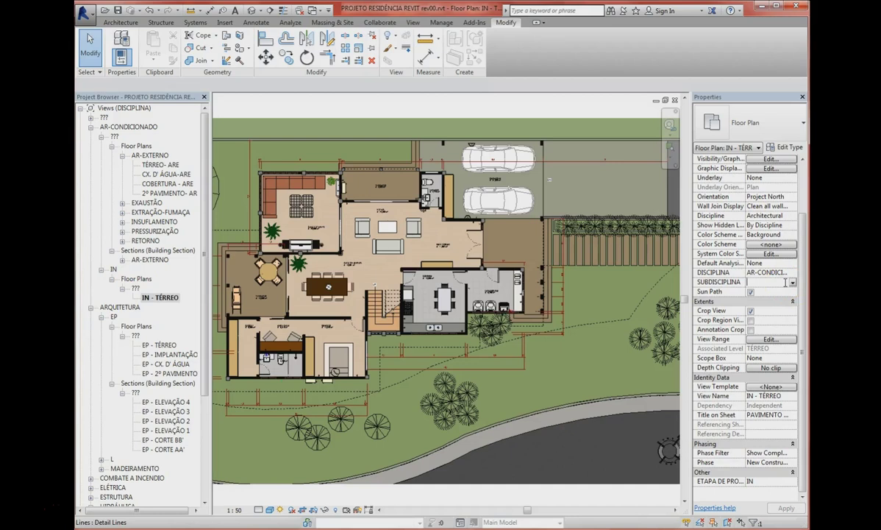
{"action": "type", "text": "EX"}
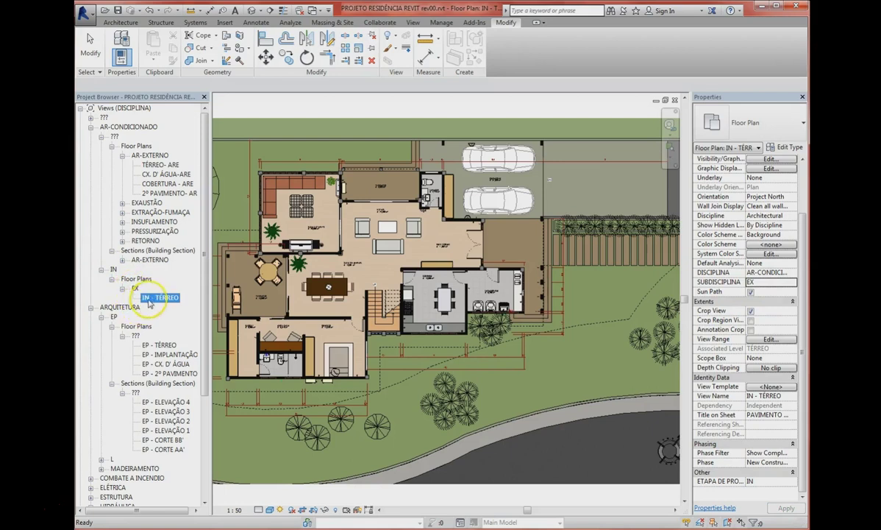
Duplicate the IN - TÉRREO view with detailing and open the copy's name for editing.
{"action": "right_click", "coordinate": [151, 297]}
{"action": "mouse_move", "coordinate": [221, 382]}
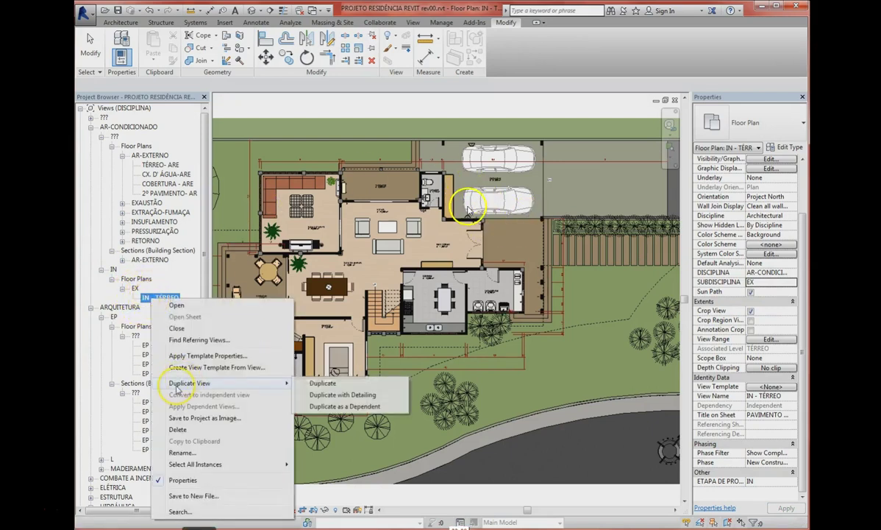
{"action": "left_click", "coordinate": [342, 394]}
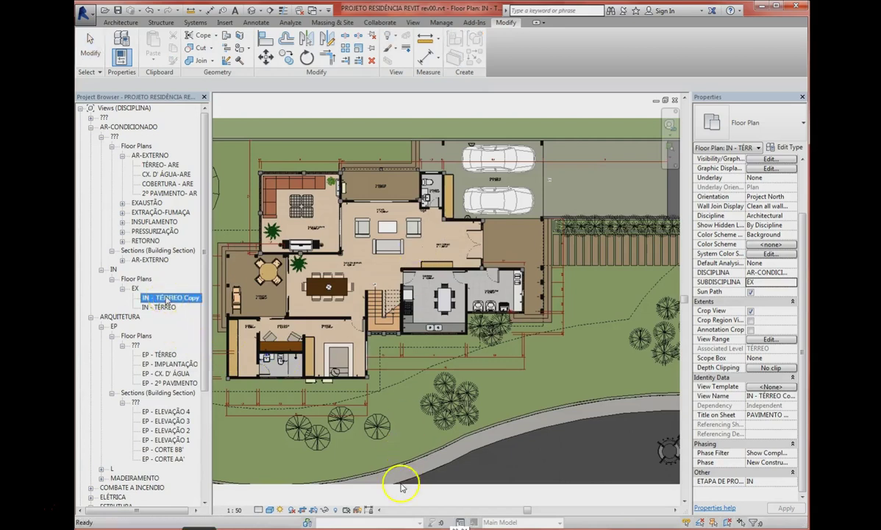
{"action": "right_click", "coordinate": [166, 298]}
{"action": "left_click", "coordinate": [197, 450]}
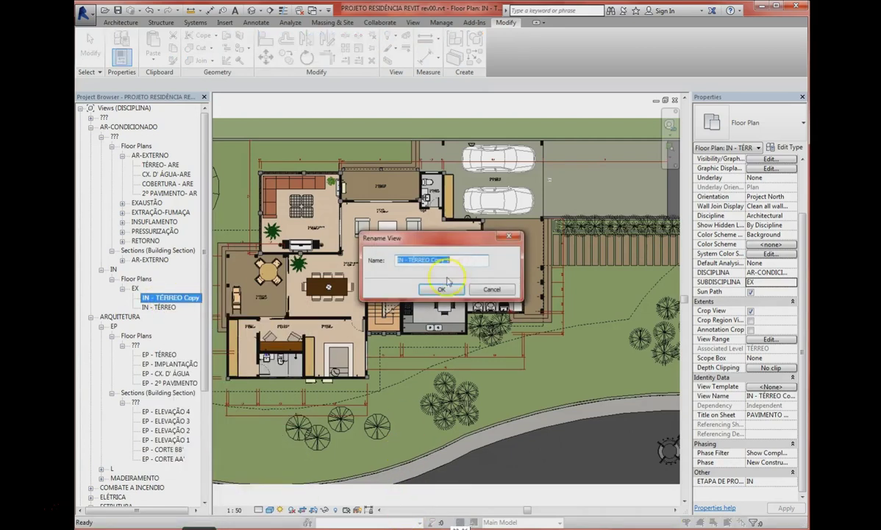
{"action": "left_click_drag", "start_coordinate": [432, 259], "coordinate": [461, 259]}
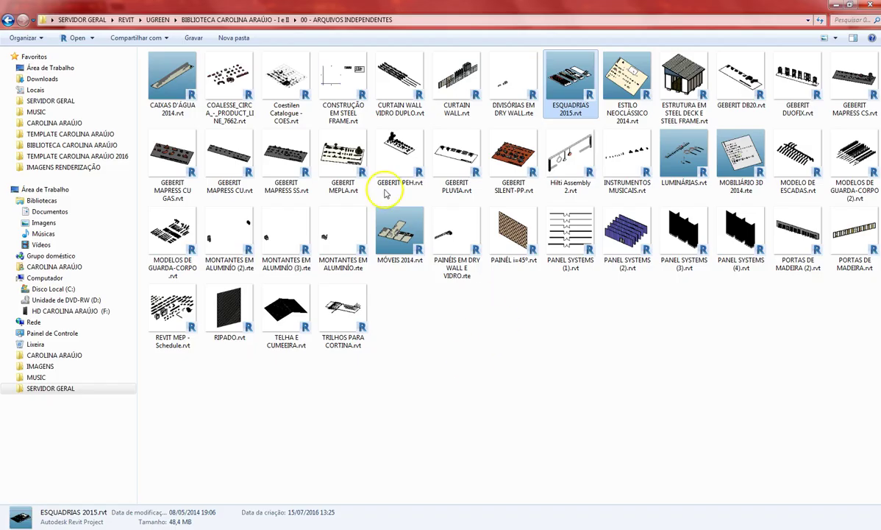
Go up to the UGREEN folder and open MÓDULO III inside CURSO COMPLETO - MÓDULO I, II e III.
{"action": "left_click", "coordinate": [235, 20]}
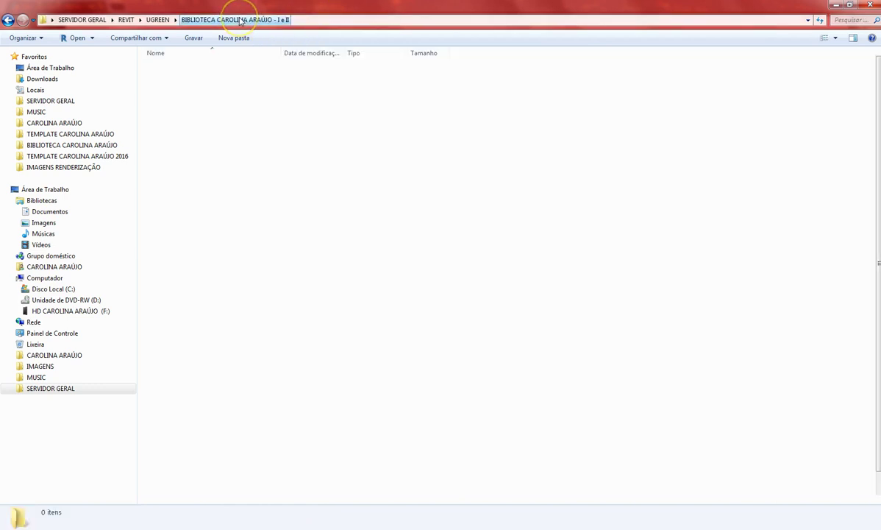
{"action": "left_click", "coordinate": [158, 19]}
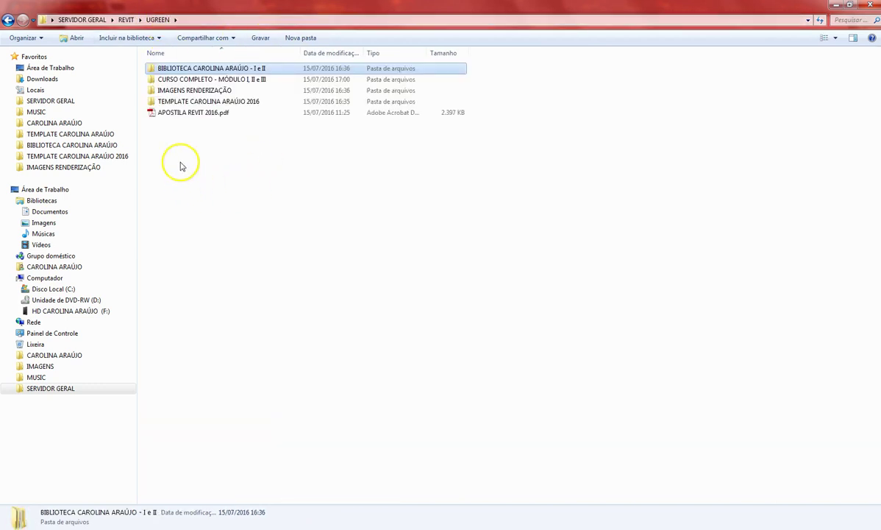
{"action": "left_click", "coordinate": [206, 80]}
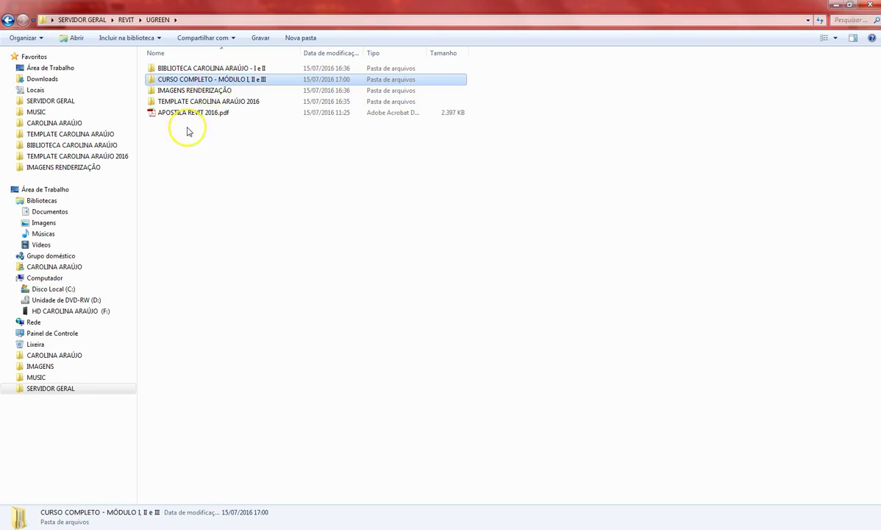
{"action": "double_click", "coordinate": [208, 80]}
{"action": "double_click", "coordinate": [286, 79]}
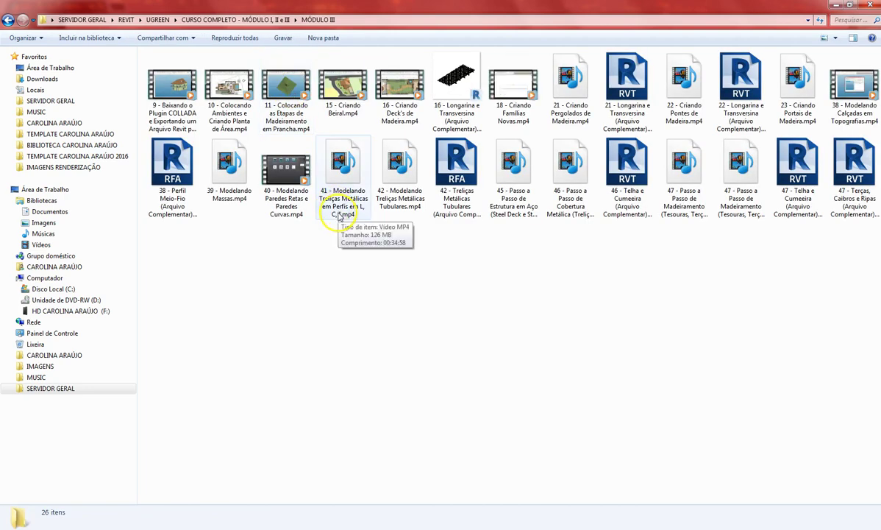
Open the MÓDULO II course folder and select the lesson 50 video on Representação Artística em Plantas, Cortes.
{"action": "left_click", "coordinate": [267, 20]}
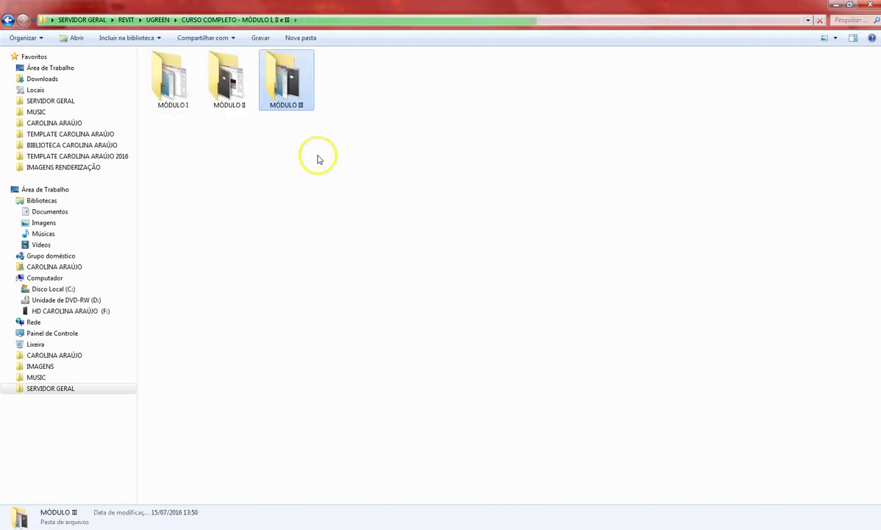
{"action": "double_click", "coordinate": [229, 81]}
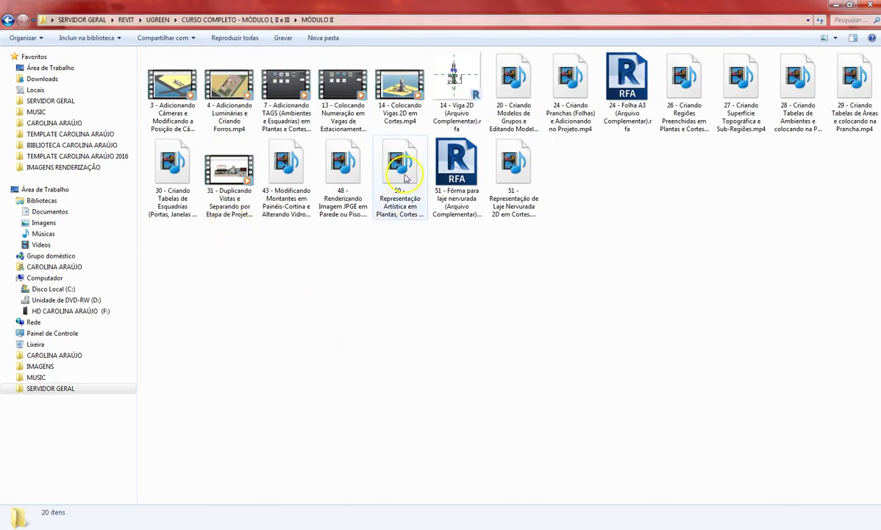
{"action": "left_click", "coordinate": [401, 210]}
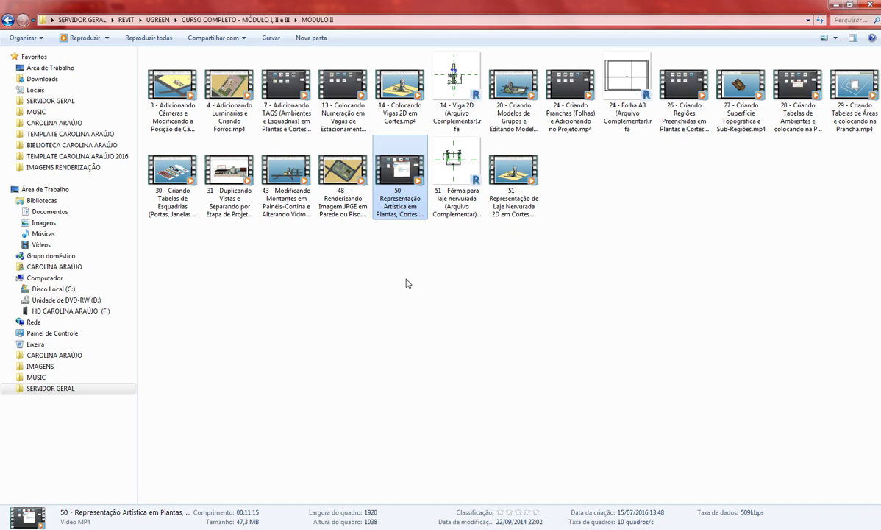
Switch back to the browser and open the forum of the BIM com Revit Architecture course.
{"action": "left_click", "coordinate": [401, 528]}
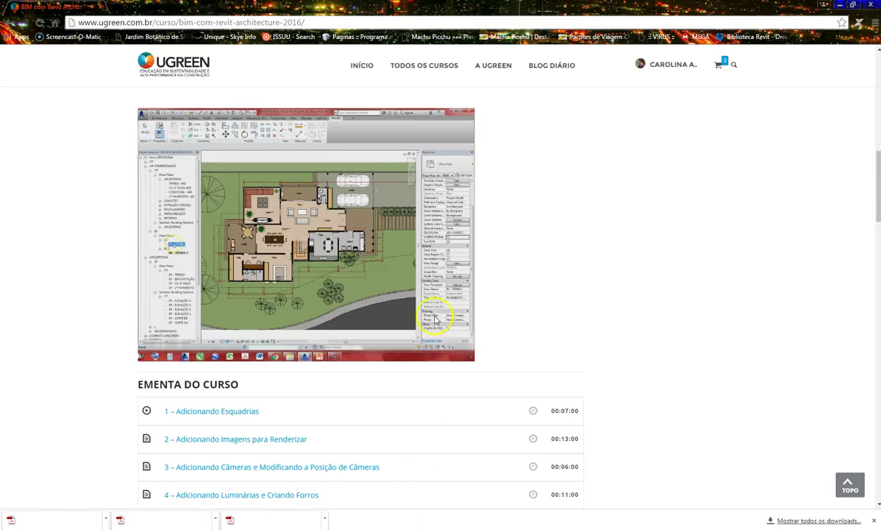
{"action": "scroll", "coordinate": [519, 200], "scroll_direction": "up", "scroll_amount": 3}
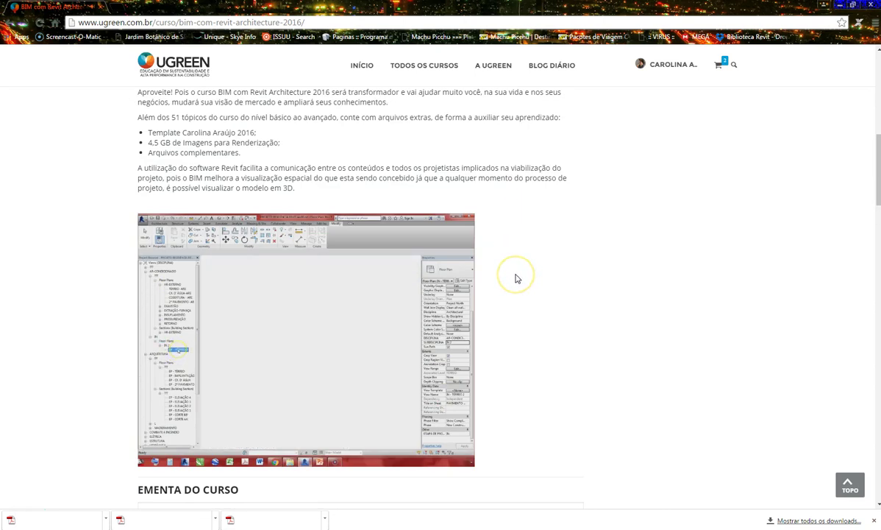
{"action": "scroll", "coordinate": [517, 279], "scroll_direction": "up", "scroll_amount": 3}
{"action": "scroll", "coordinate": [517, 276], "scroll_direction": "up", "scroll_amount": 6}
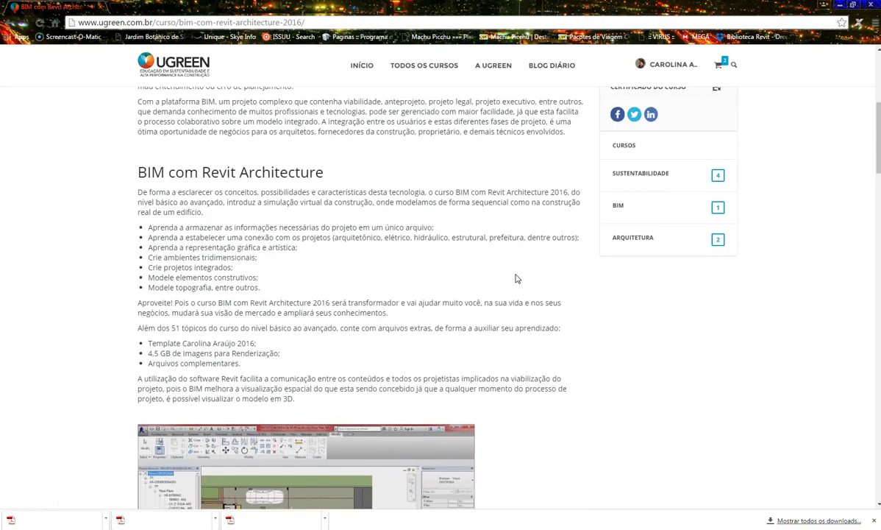
{"action": "scroll", "coordinate": [518, 279], "scroll_direction": "up", "scroll_amount": 3}
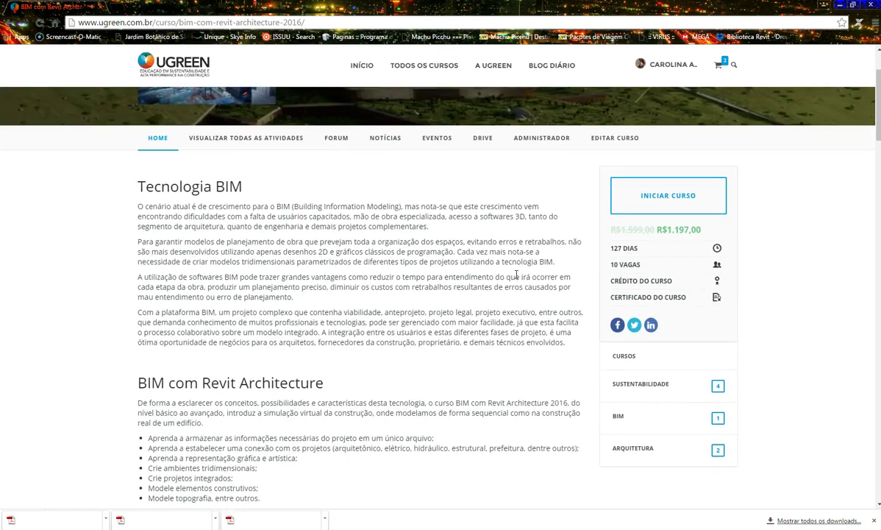
{"action": "scroll", "coordinate": [517, 276], "scroll_direction": "up", "scroll_amount": 3}
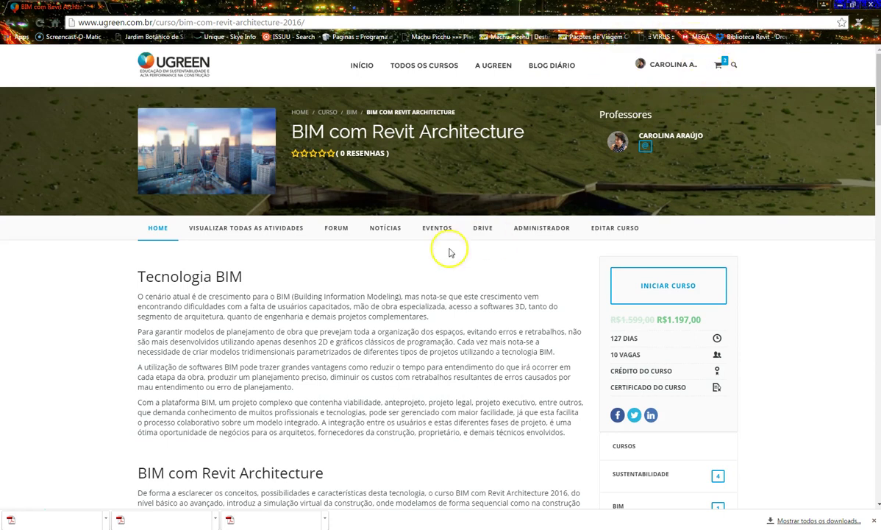
{"action": "left_click", "coordinate": [338, 230]}
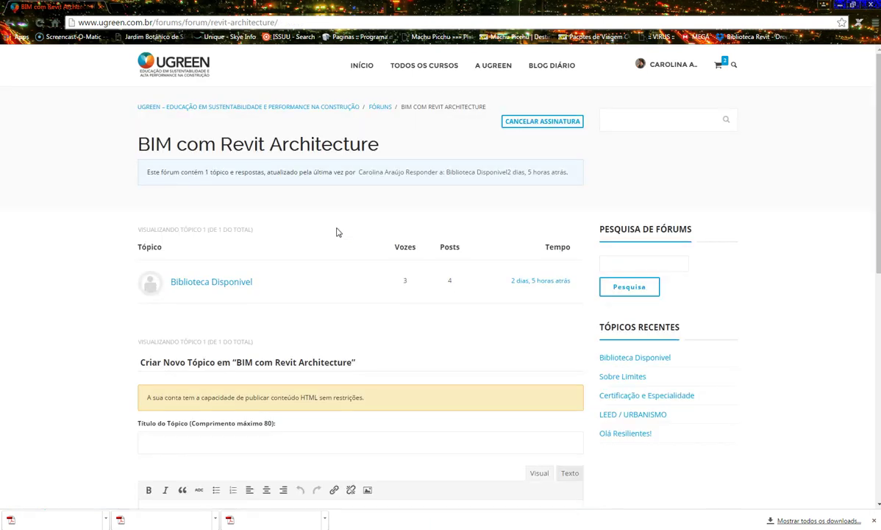
{"action": "scroll", "coordinate": [337, 232], "scroll_direction": "down", "scroll_amount": 1}
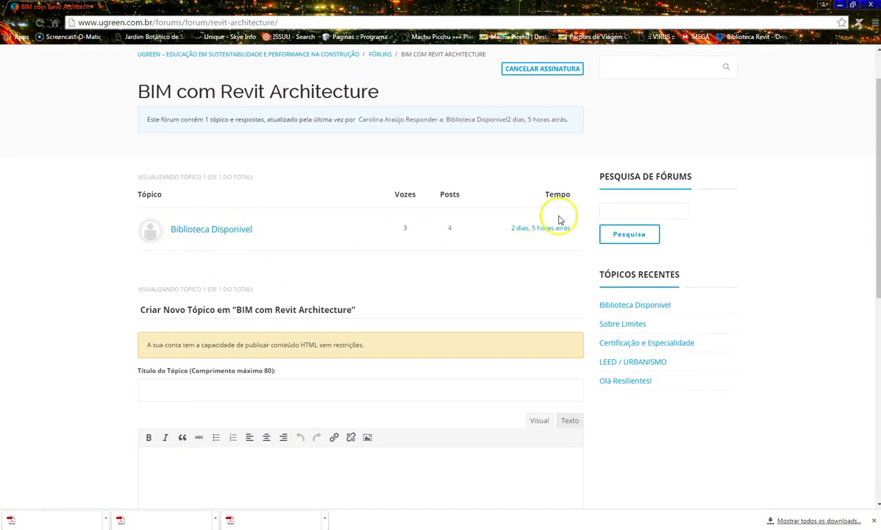
Open the Biblioteca Disponivel forum topic and read through its posts down to the reply form.
{"action": "left_click", "coordinate": [197, 230]}
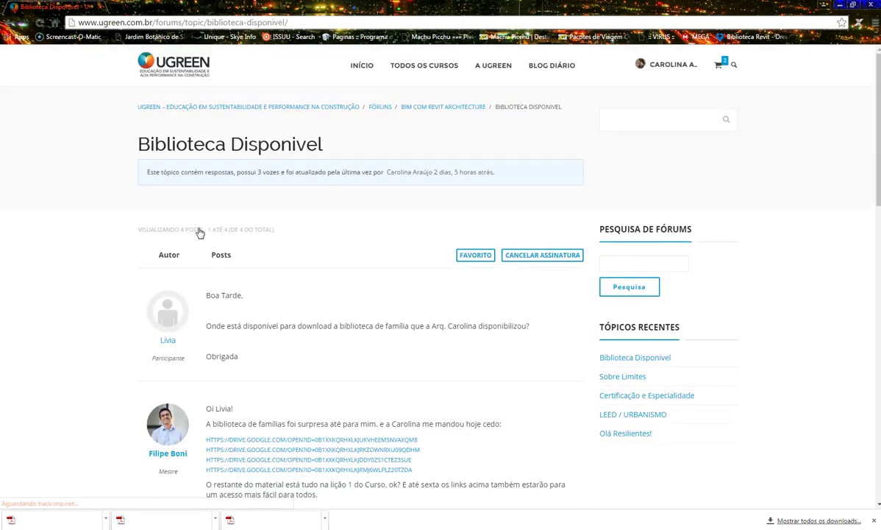
{"action": "scroll", "coordinate": [199, 231], "scroll_direction": "down", "scroll_amount": 1}
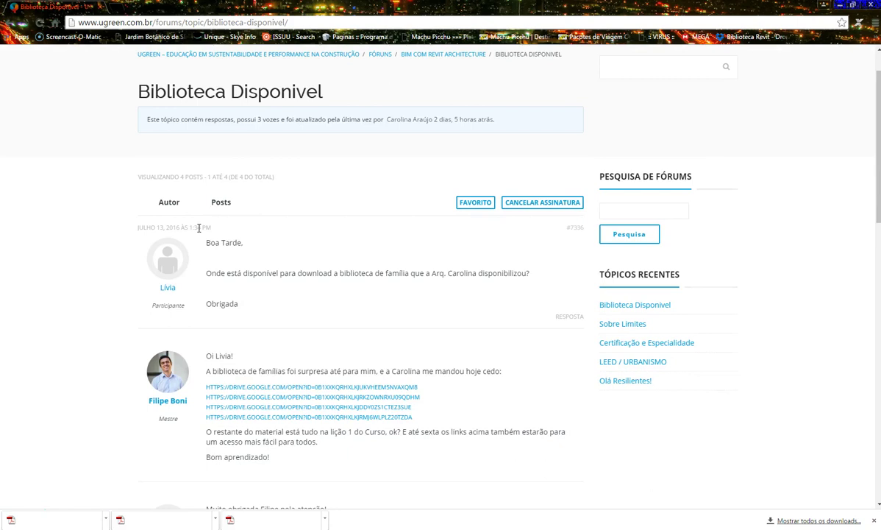
{"action": "scroll", "coordinate": [199, 230], "scroll_direction": "down", "scroll_amount": 5}
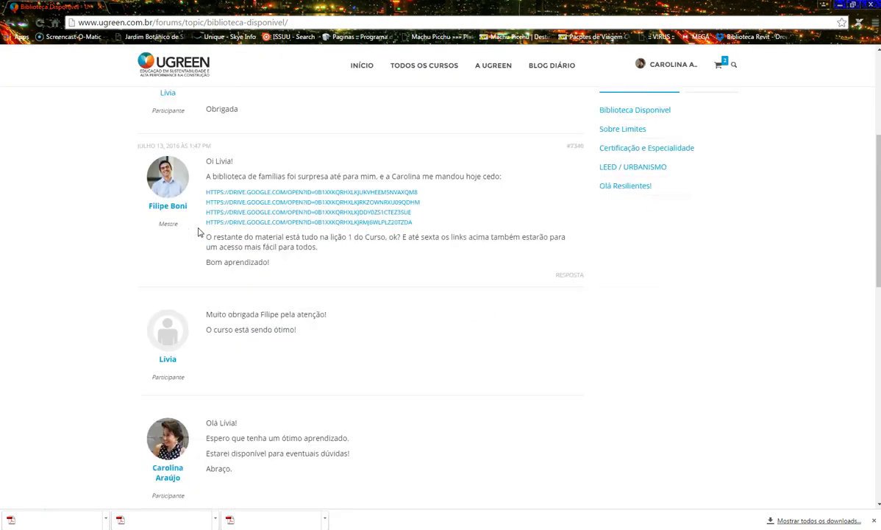
{"action": "scroll", "coordinate": [199, 233], "scroll_direction": "down", "scroll_amount": 1}
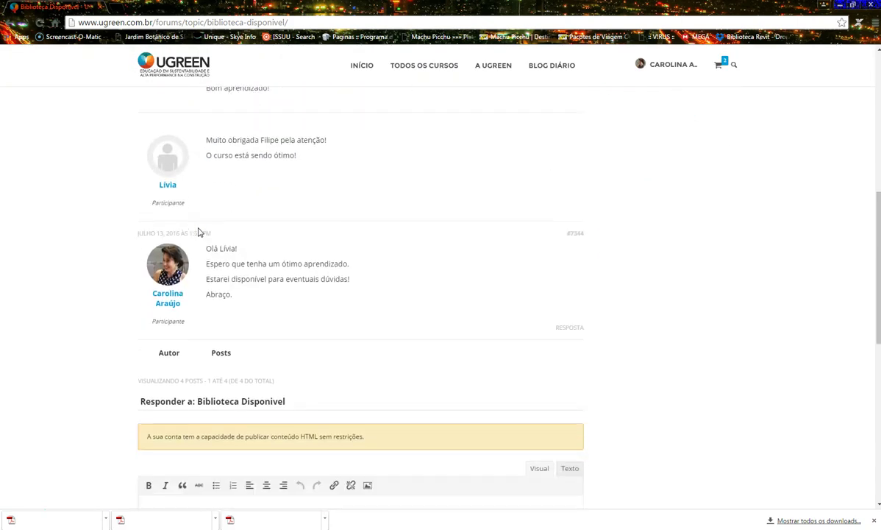
{"action": "scroll", "coordinate": [198, 231], "scroll_direction": "down", "scroll_amount": 2}
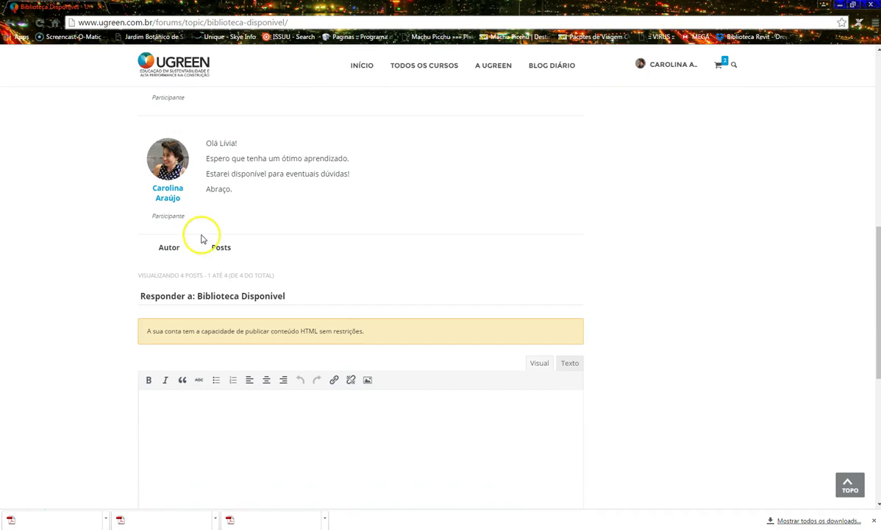